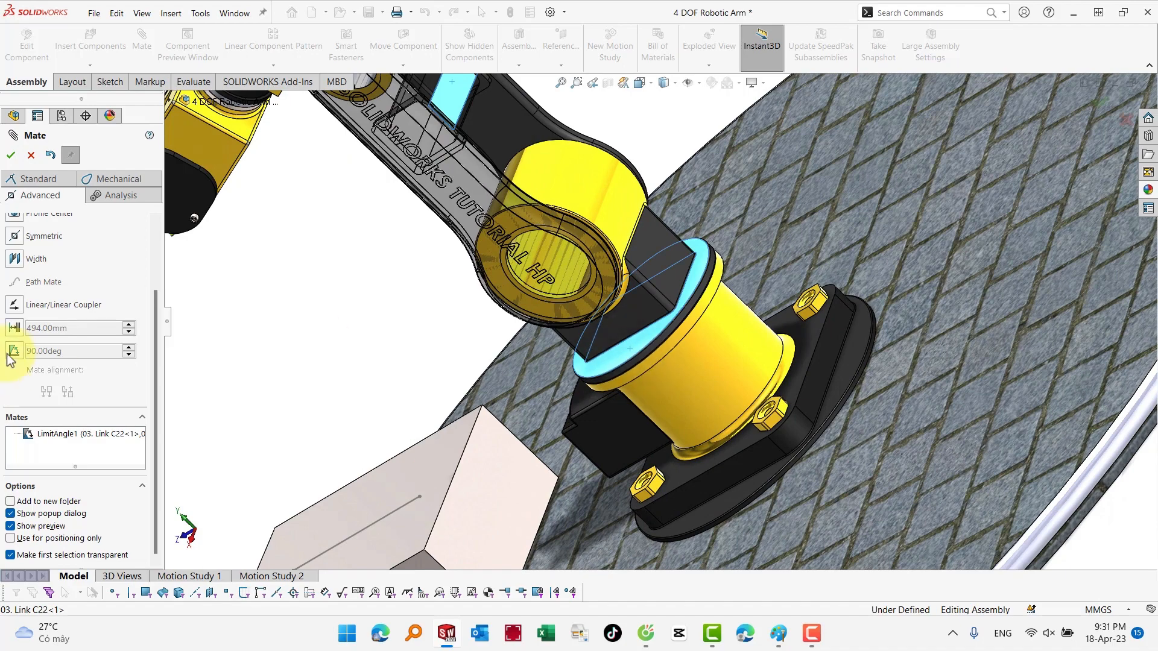
Add a limit angle mate between the selected faces of Link C33 and Link C22, auto-filling the reference entity, with limits 360° and 0°
{"action": "left_click", "coordinate": [14, 352]}
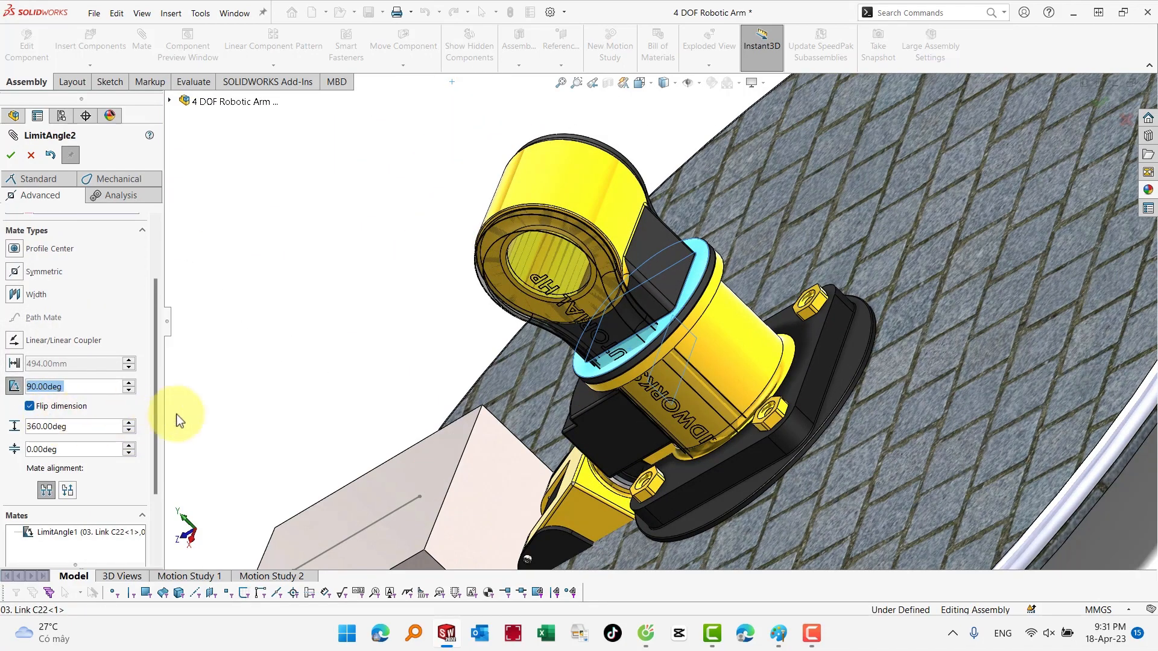
{"action": "scroll", "coordinate": [84, 368], "scroll_direction": "up", "scroll_amount": 3}
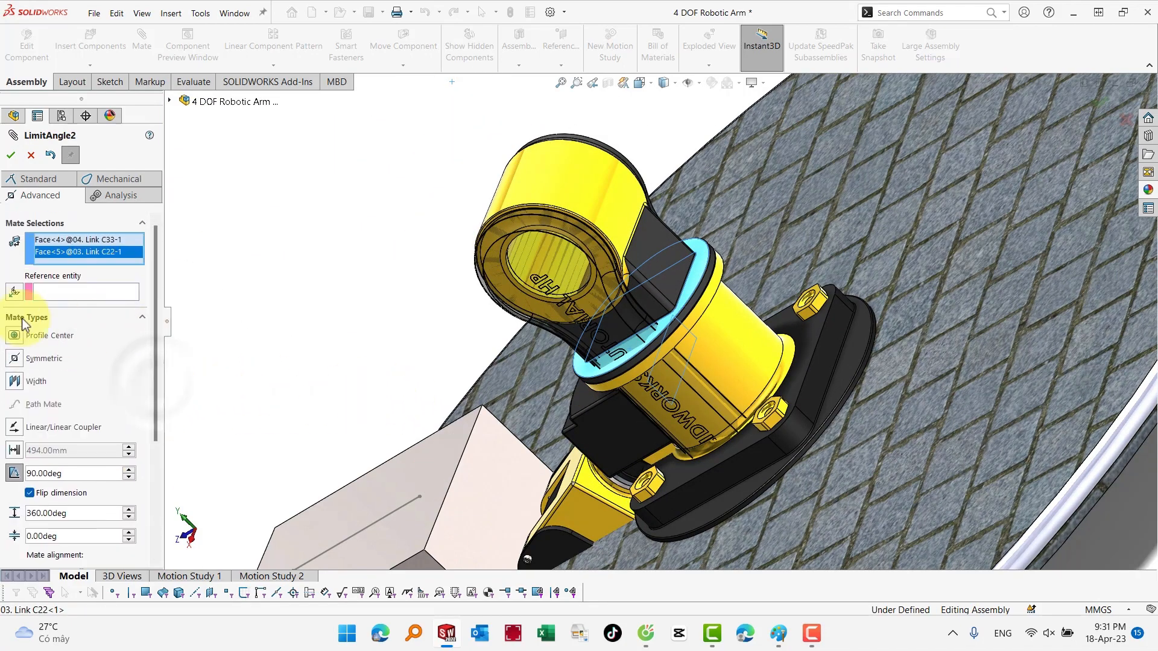
{"action": "left_click", "coordinate": [20, 296]}
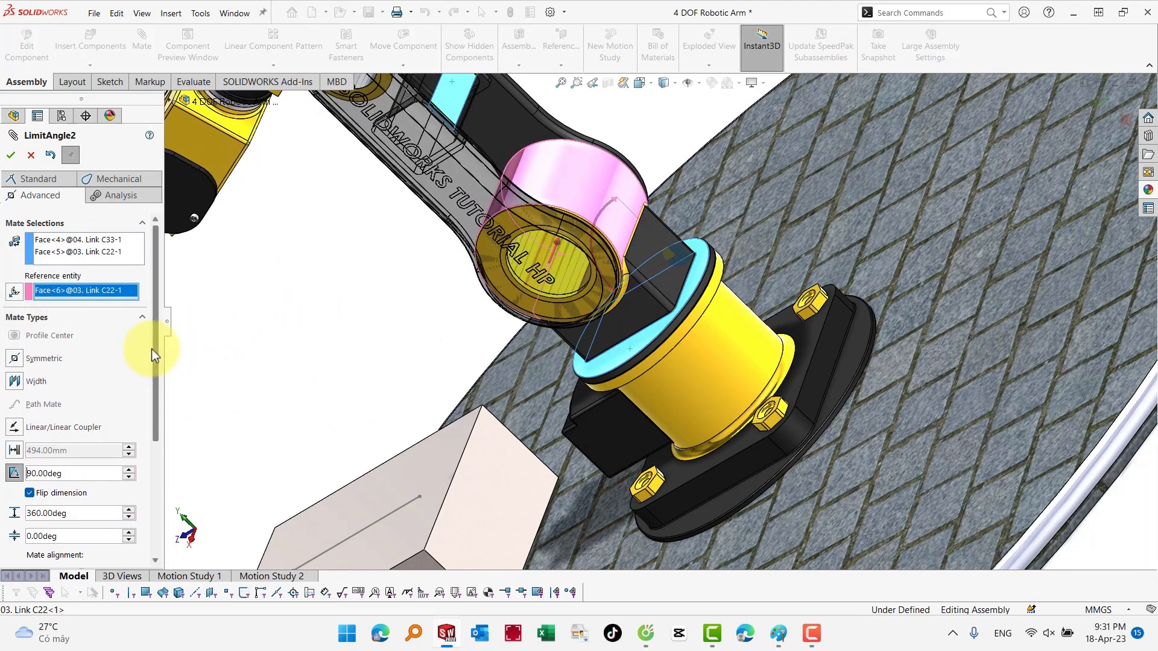
{"action": "left_click_drag", "start_coordinate": [155, 350], "coordinate": [141, 479]}
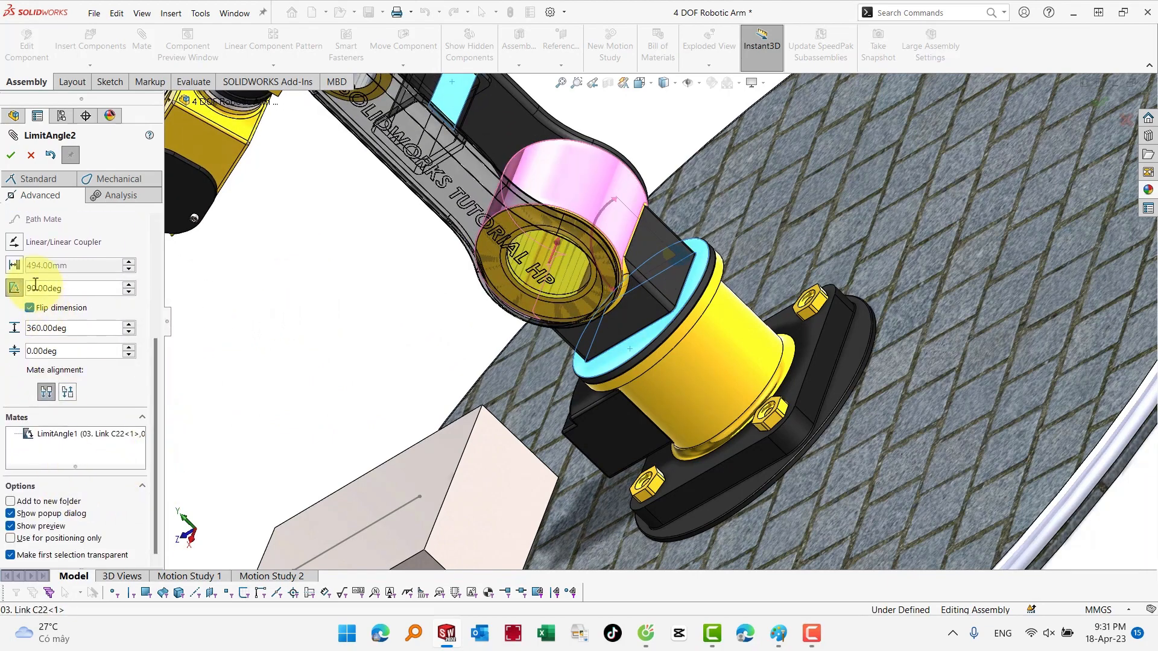
{"action": "left_click", "coordinate": [10, 155]}
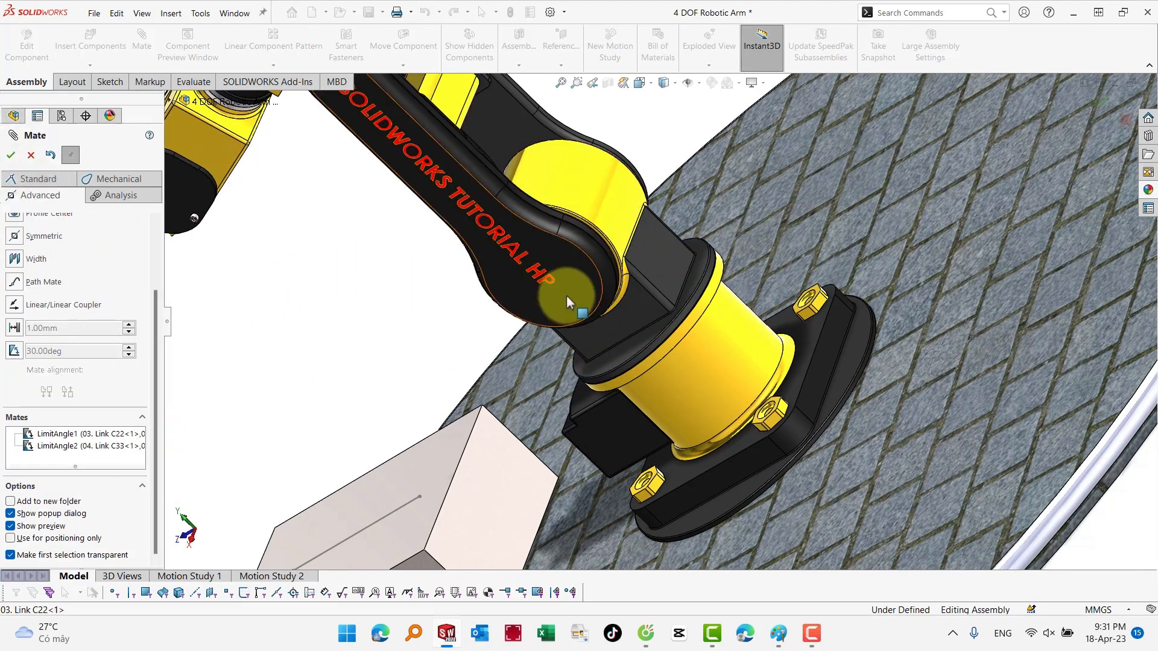
Add a limit angle mate between the Tool Holder and Link C33 faces, auto-filling the reference entity, flipping the dimension, with limits 360° and 0°
{"action": "scroll", "coordinate": [566, 295], "scroll_direction": "up", "scroll_amount": 5}
{"action": "scroll", "coordinate": [556, 184], "scroll_direction": "down", "scroll_amount": 5}
{"action": "middle_click_drag", "start_coordinate": [556, 184], "coordinate": [513, 205]}
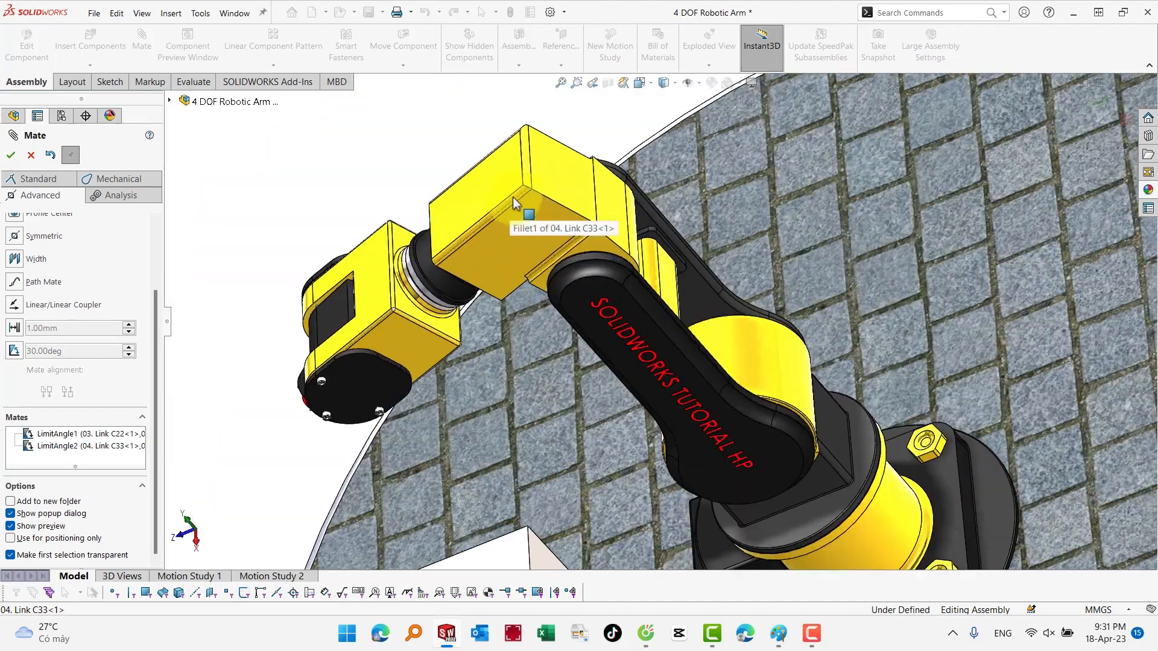
{"action": "left_click", "coordinate": [495, 184]}
{"action": "left_click", "coordinate": [668, 293]}
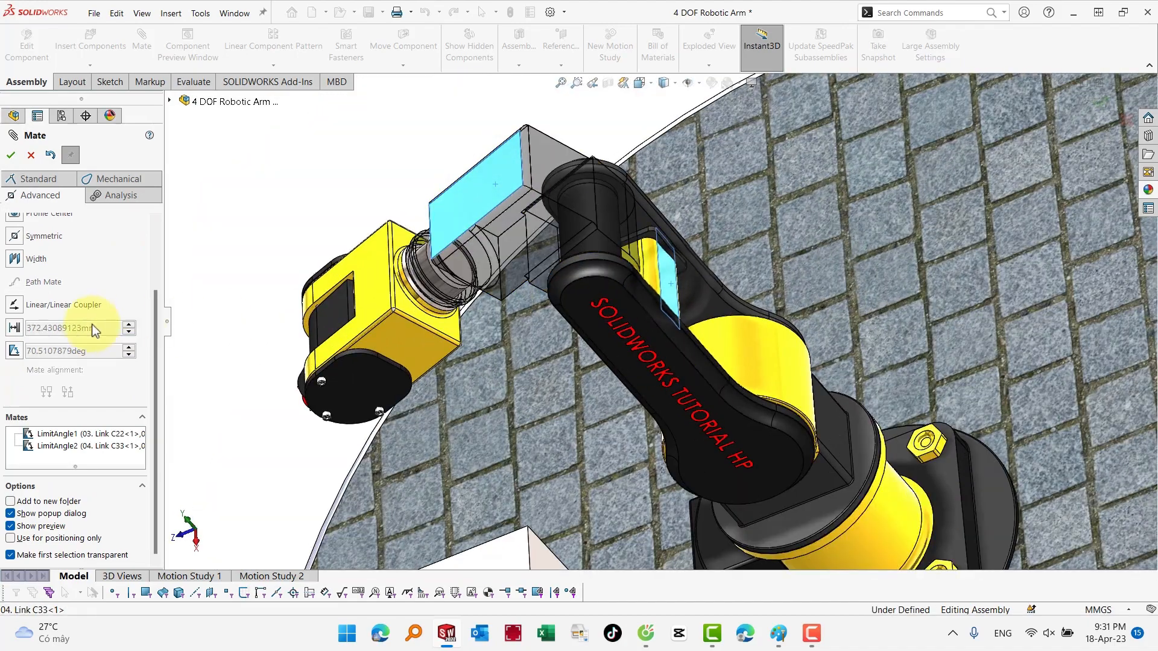
{"action": "left_click", "coordinate": [14, 351]}
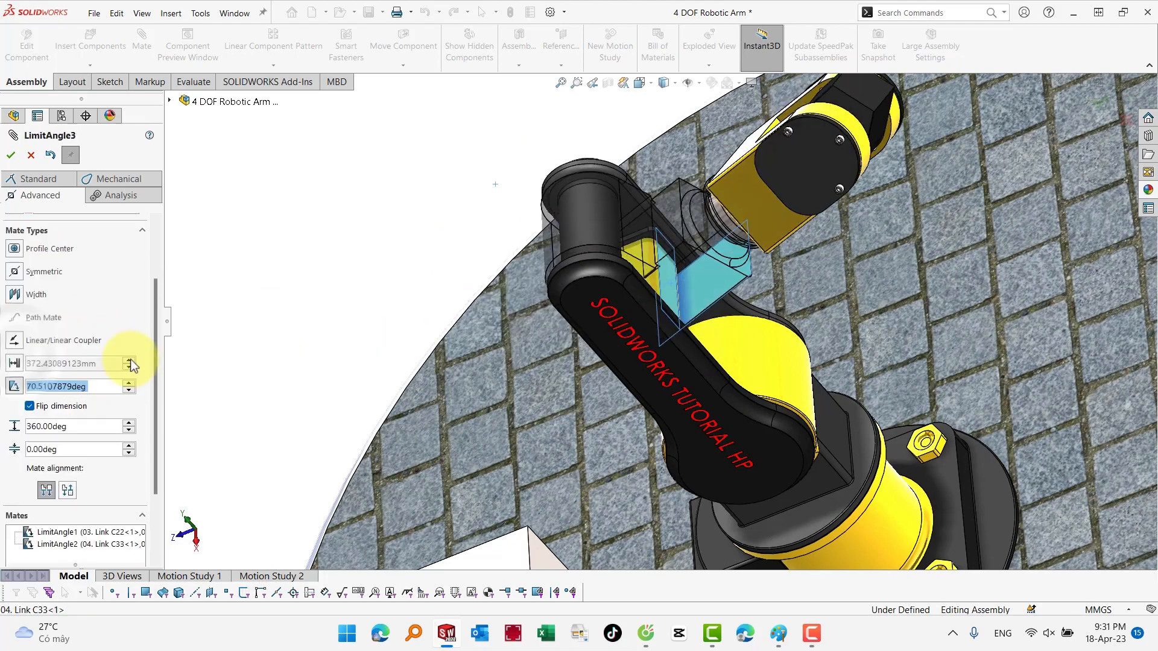
{"action": "left_click", "coordinate": [155, 327]}
{"action": "left_click", "coordinate": [18, 293]}
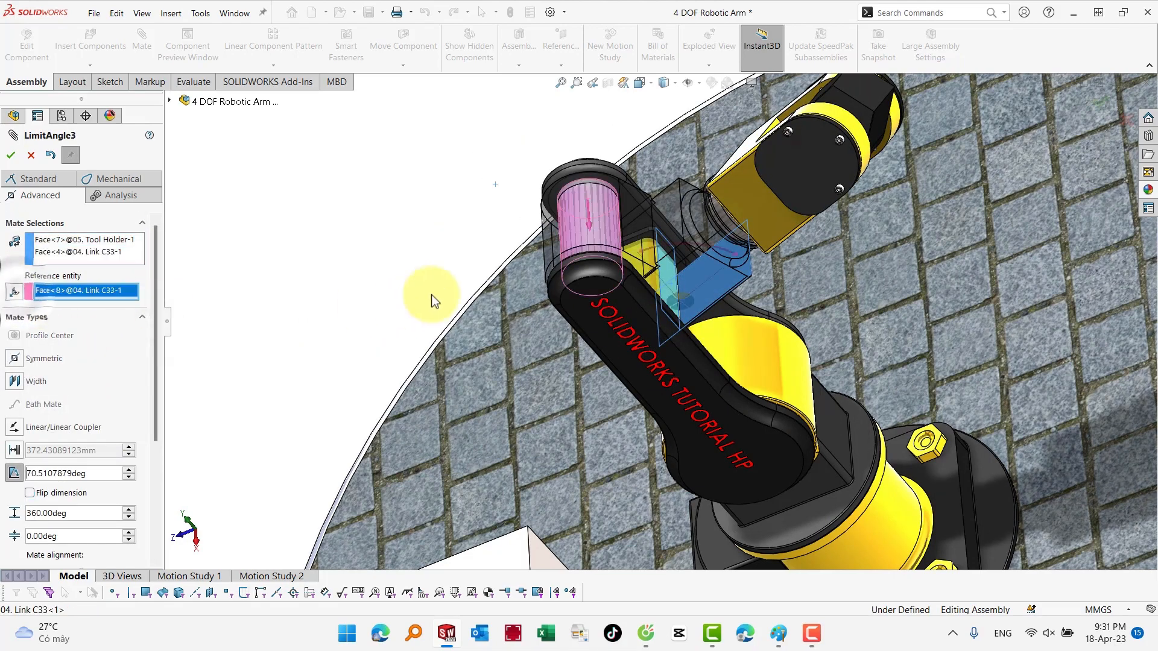
{"action": "left_click_drag", "start_coordinate": [158, 349], "coordinate": [156, 417]}
{"action": "left_click", "coordinate": [66, 350]}
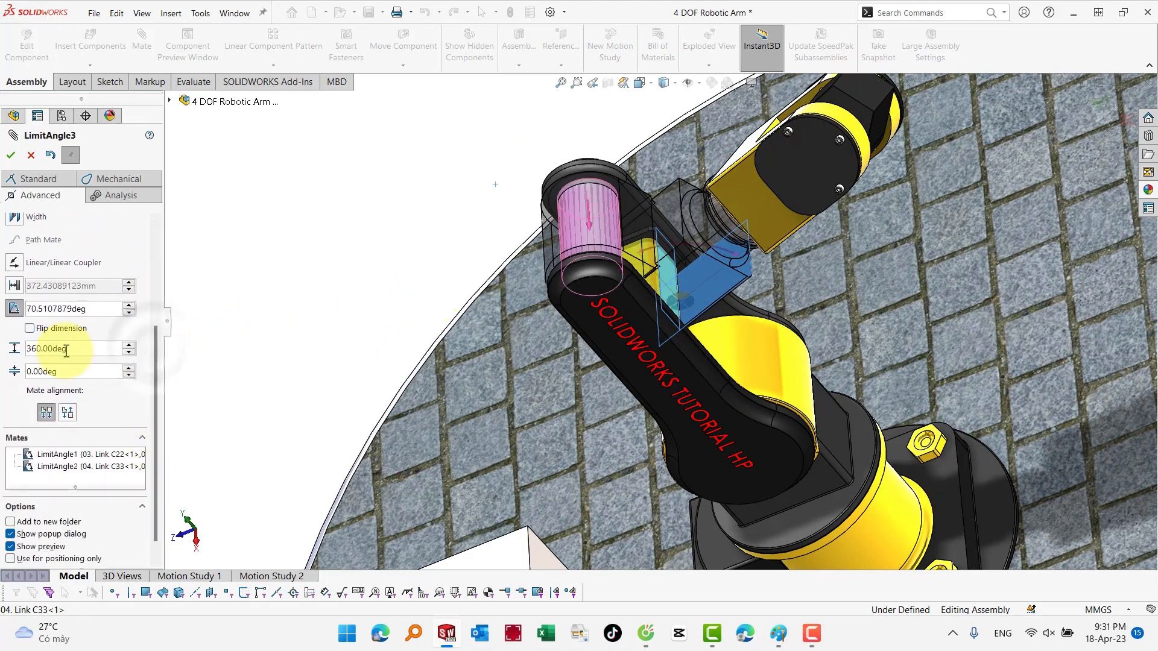
{"action": "left_click", "coordinate": [30, 329]}
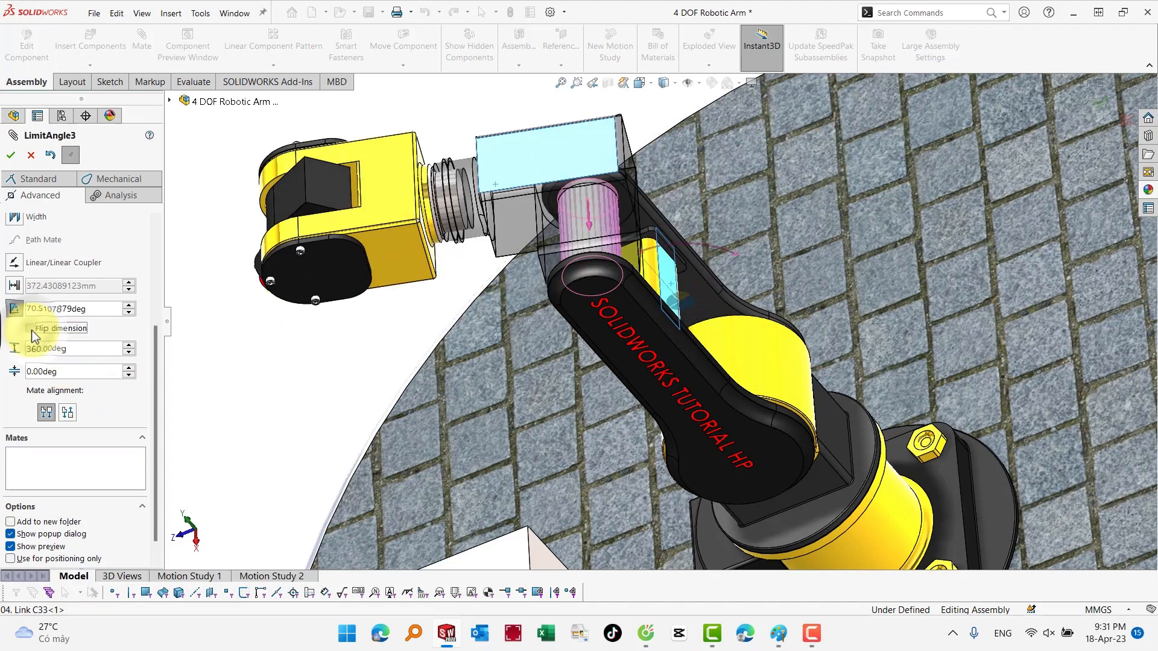
{"action": "left_click", "coordinate": [12, 156]}
Add a limit angle mate between the Revolver's slotted face and the Tool Holder's side face, auto-filling the reference entity, with limits 360° and 0°
{"action": "scroll", "coordinate": [567, 276], "scroll_direction": "up", "scroll_amount": 4}
{"action": "scroll", "coordinate": [567, 276], "scroll_direction": "down", "scroll_amount": 5}
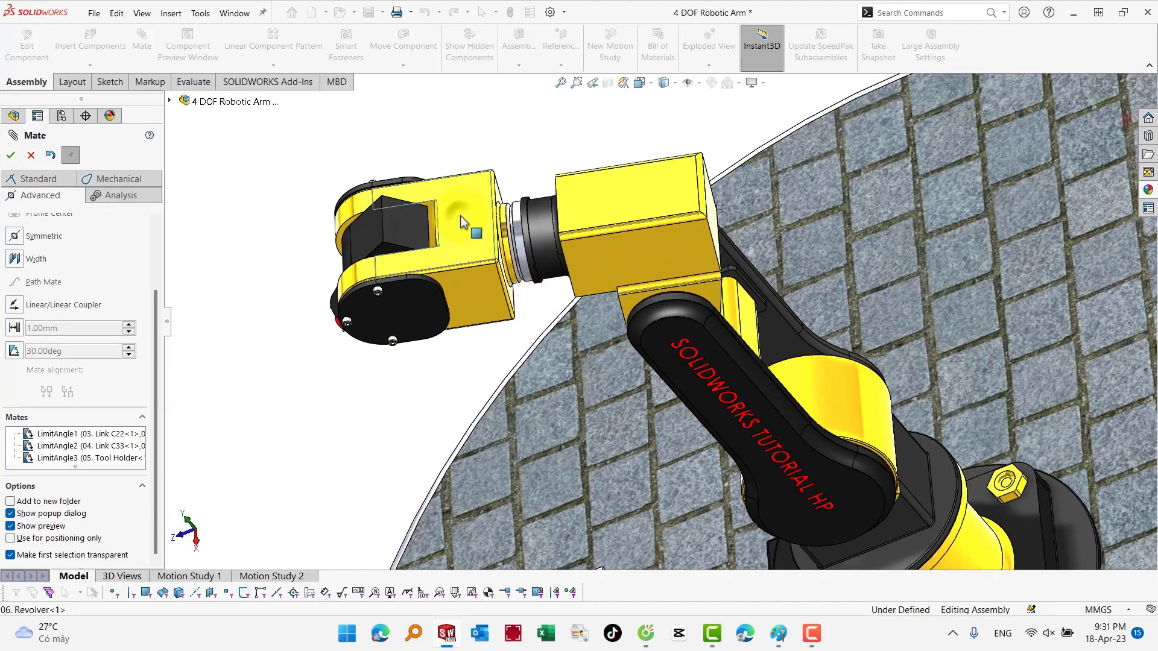
{"action": "left_click", "coordinate": [461, 215]}
{"action": "left_click", "coordinate": [601, 266]}
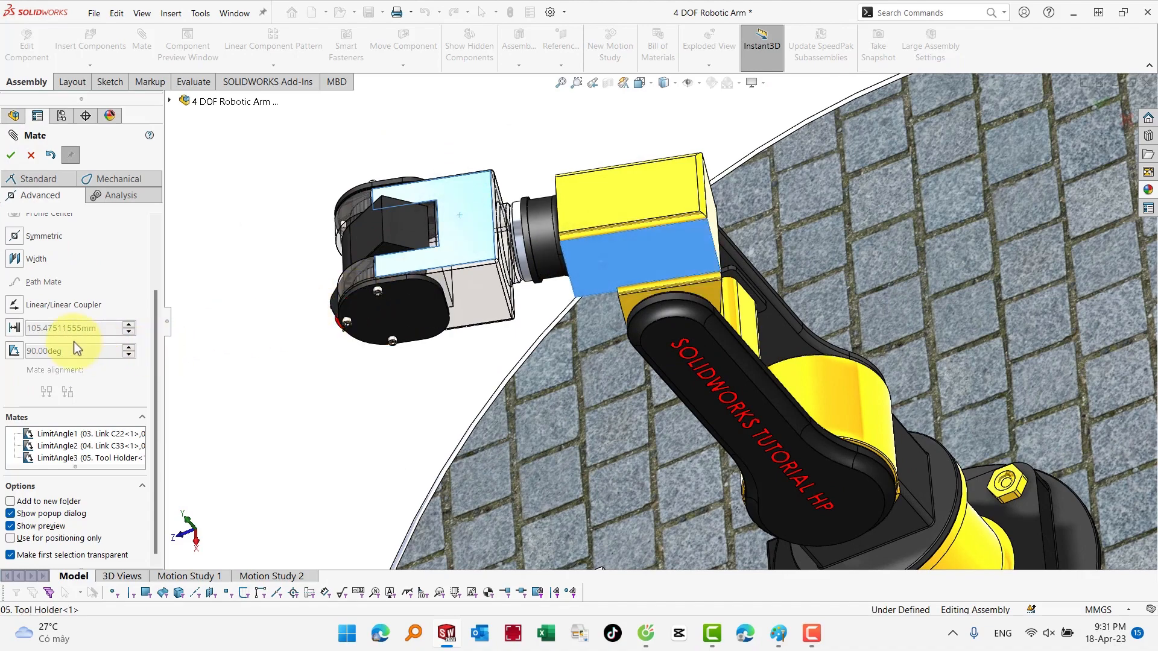
{"action": "left_click", "coordinate": [14, 352]}
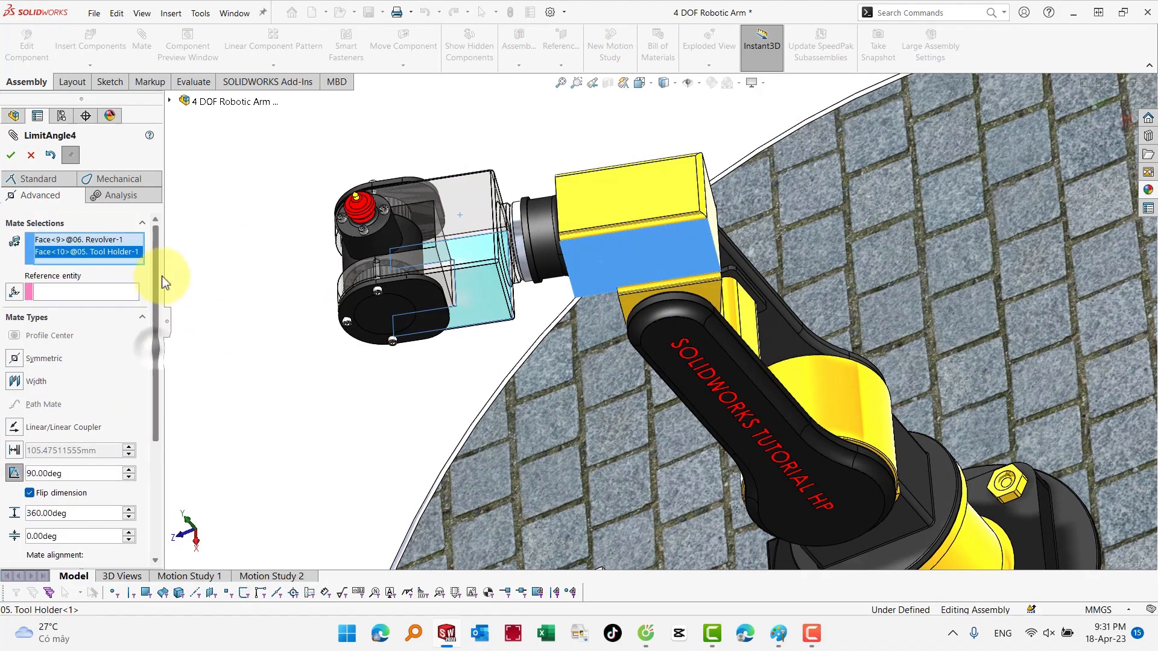
{"action": "left_click", "coordinate": [21, 295]}
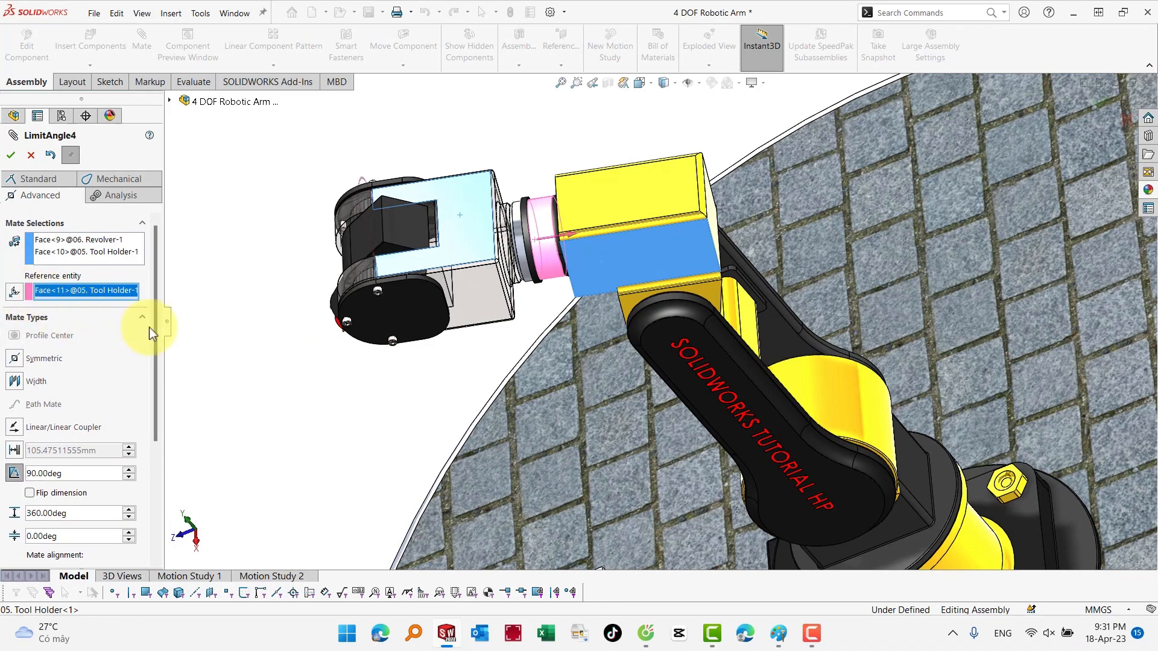
{"action": "left_click_drag", "start_coordinate": [155, 349], "coordinate": [154, 462]}
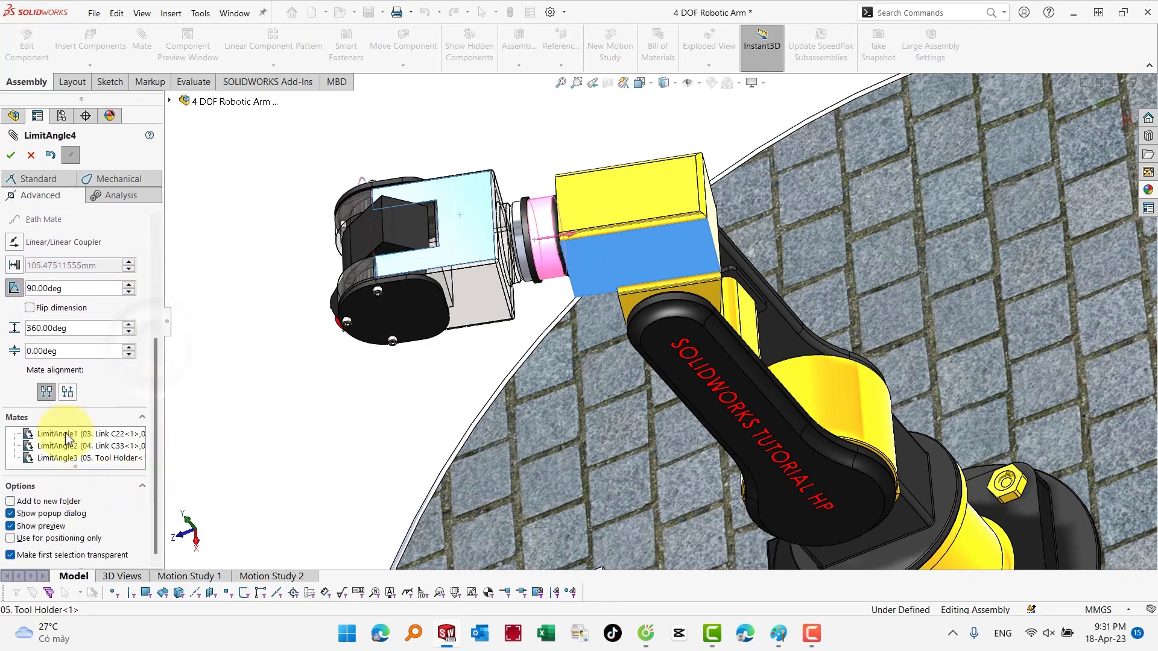
{"action": "left_click", "coordinate": [11, 155]}
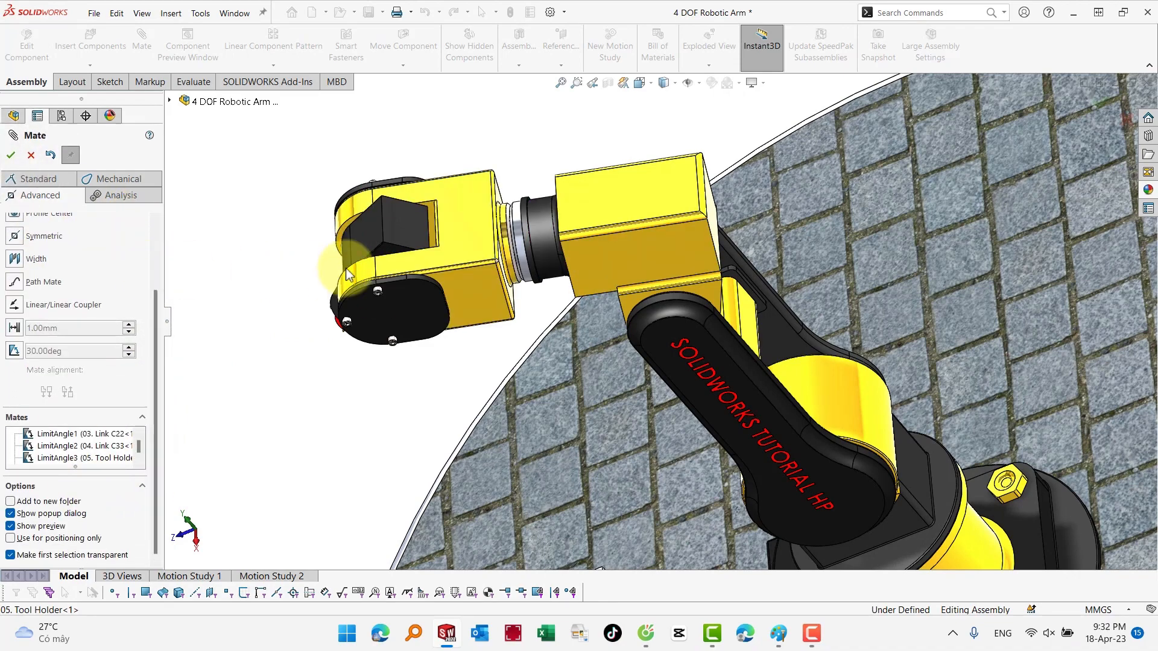
Set up a limit angle mate between the Cutter's flat face and the Revolver's slotted face, auto-filling the reference entity
{"action": "middle_click_drag", "start_coordinate": [325, 265], "coordinate": [381, 248]}
{"action": "scroll", "coordinate": [377, 249], "scroll_direction": "down", "scroll_amount": 5}
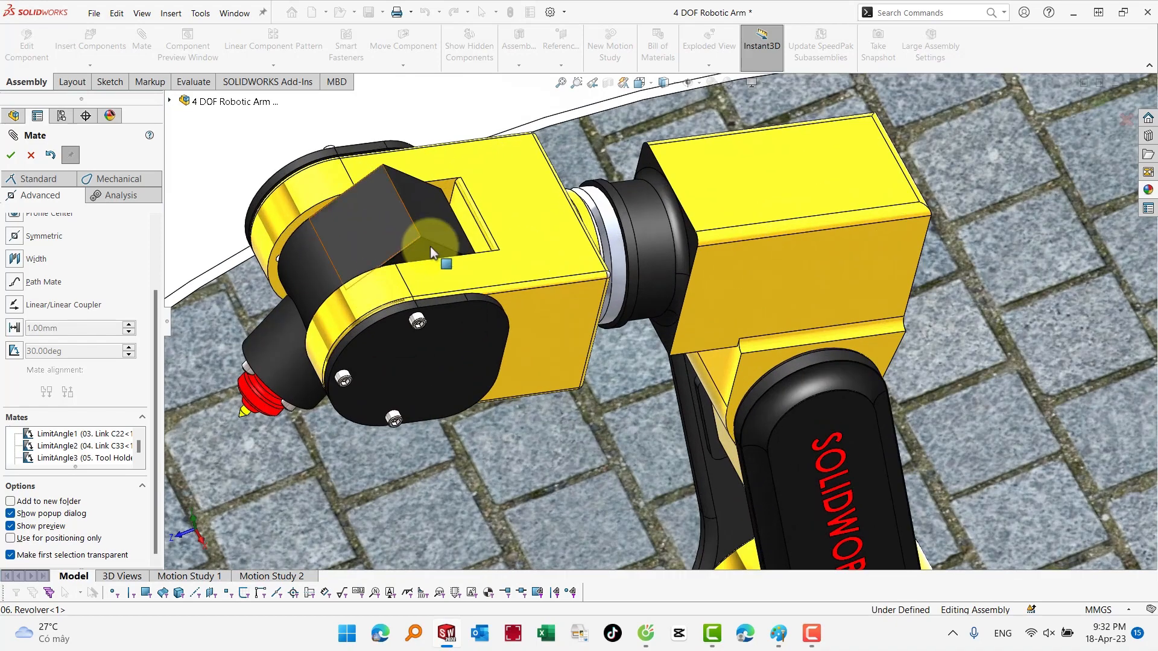
{"action": "left_click", "coordinate": [441, 228]}
{"action": "left_click", "coordinate": [519, 225]}
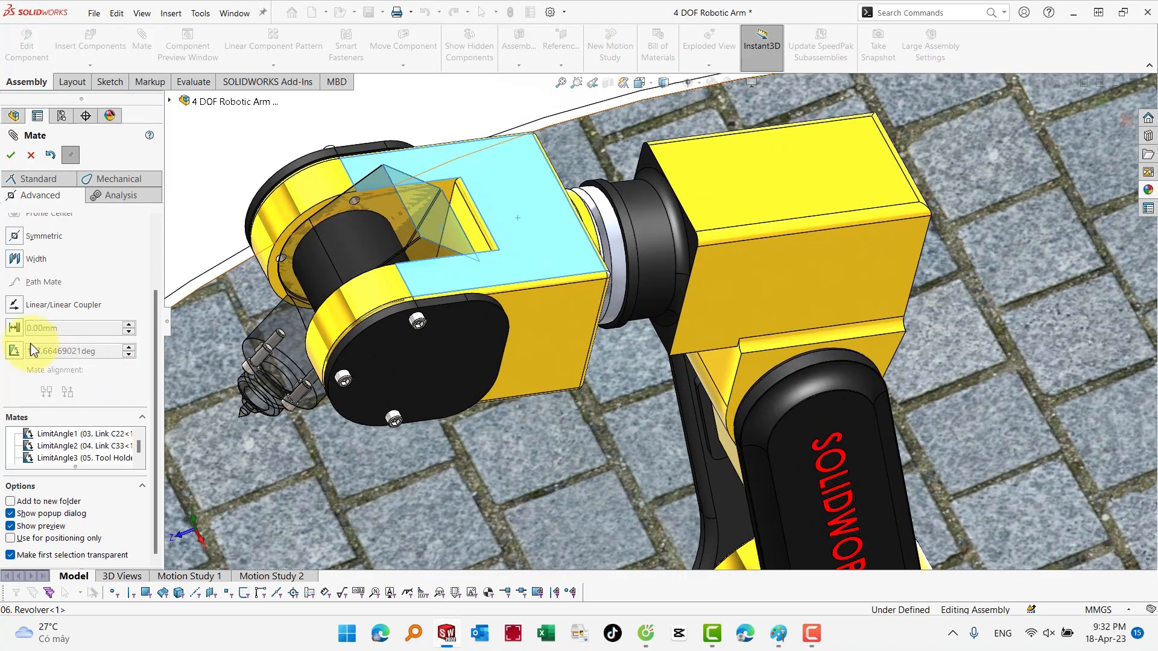
{"action": "scroll", "coordinate": [137, 339], "scroll_direction": "up", "scroll_amount": 3}
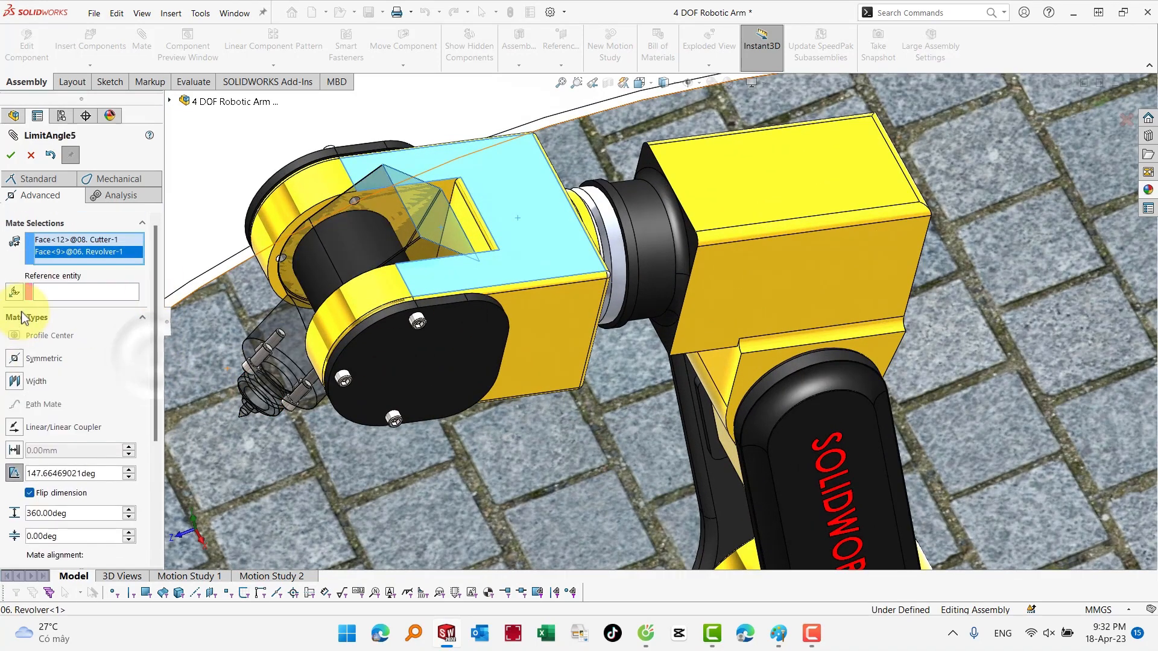
{"action": "left_click", "coordinate": [136, 292]}
{"action": "left_click_drag", "start_coordinate": [156, 284], "coordinate": [157, 400]}
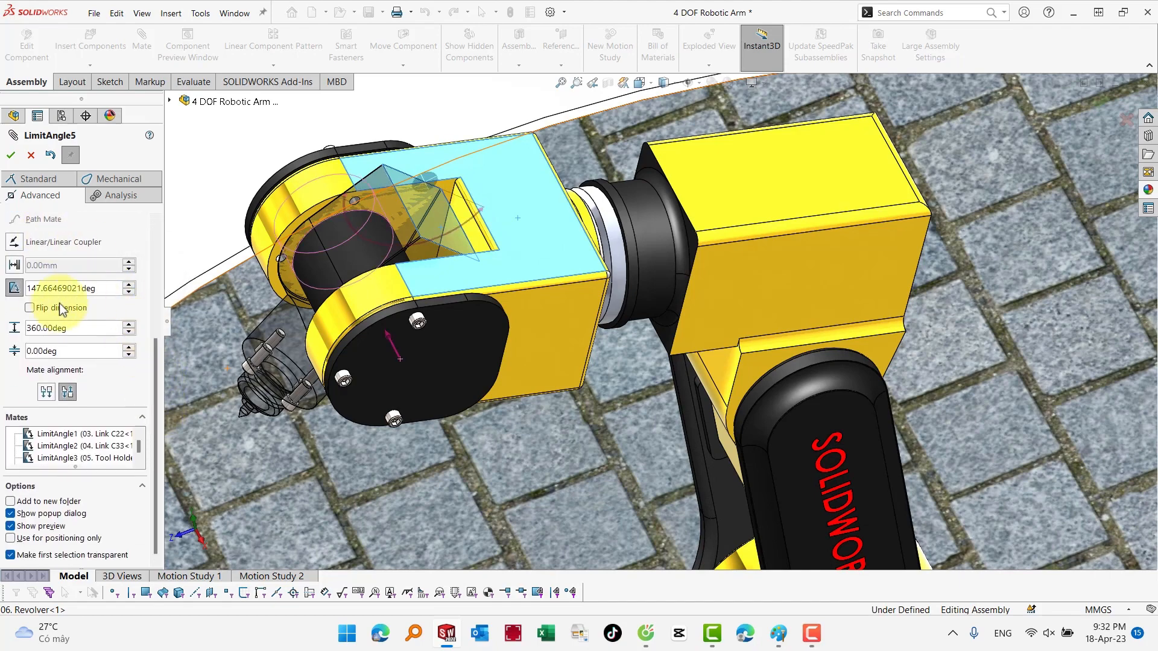
Try a 90° angle with flipped dimension for the Cutter's limit angle mate
{"action": "left_click", "coordinate": [63, 308]}
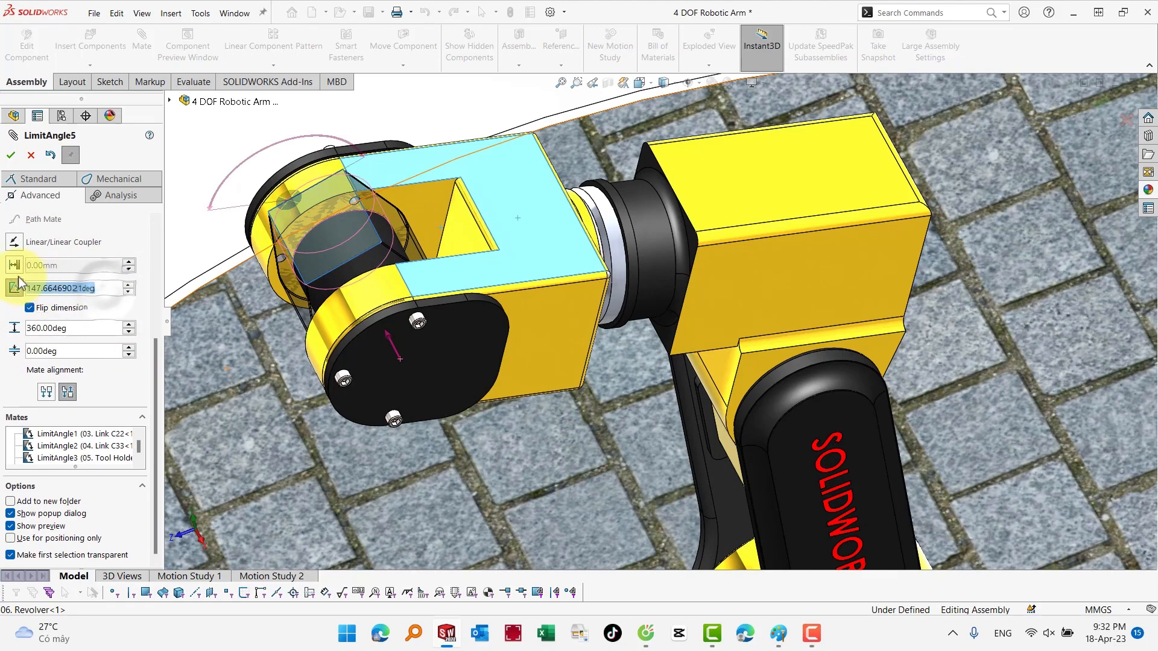
{"action": "type", "text": "90"}
{"action": "key", "text": "Return"}
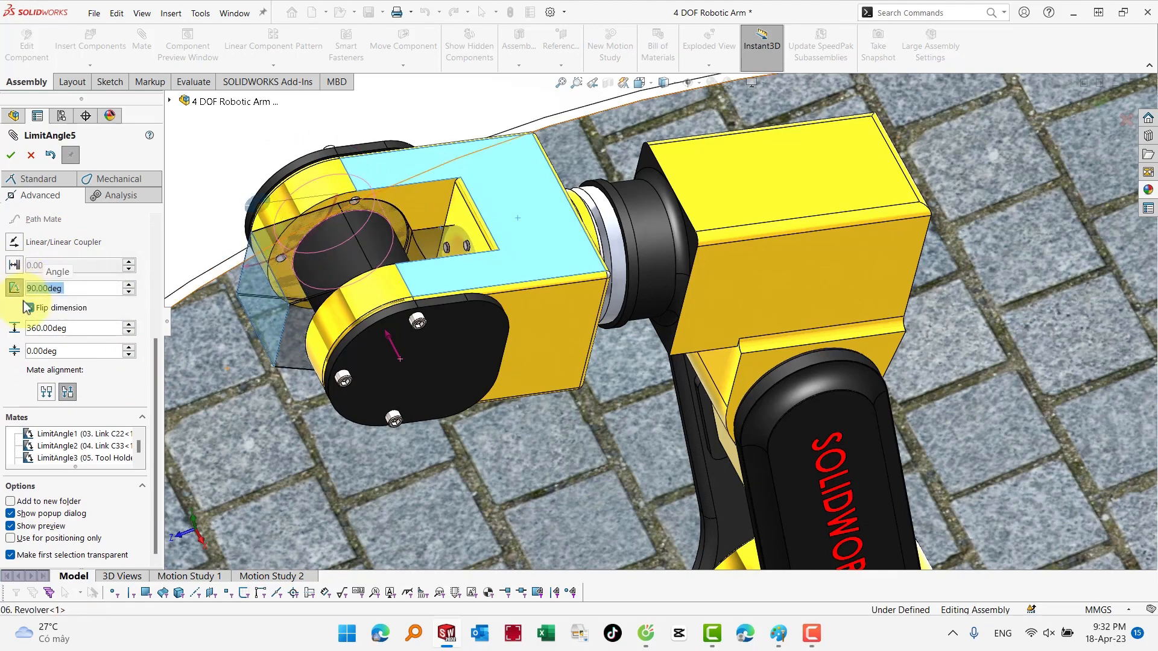
{"action": "left_click", "coordinate": [30, 309]}
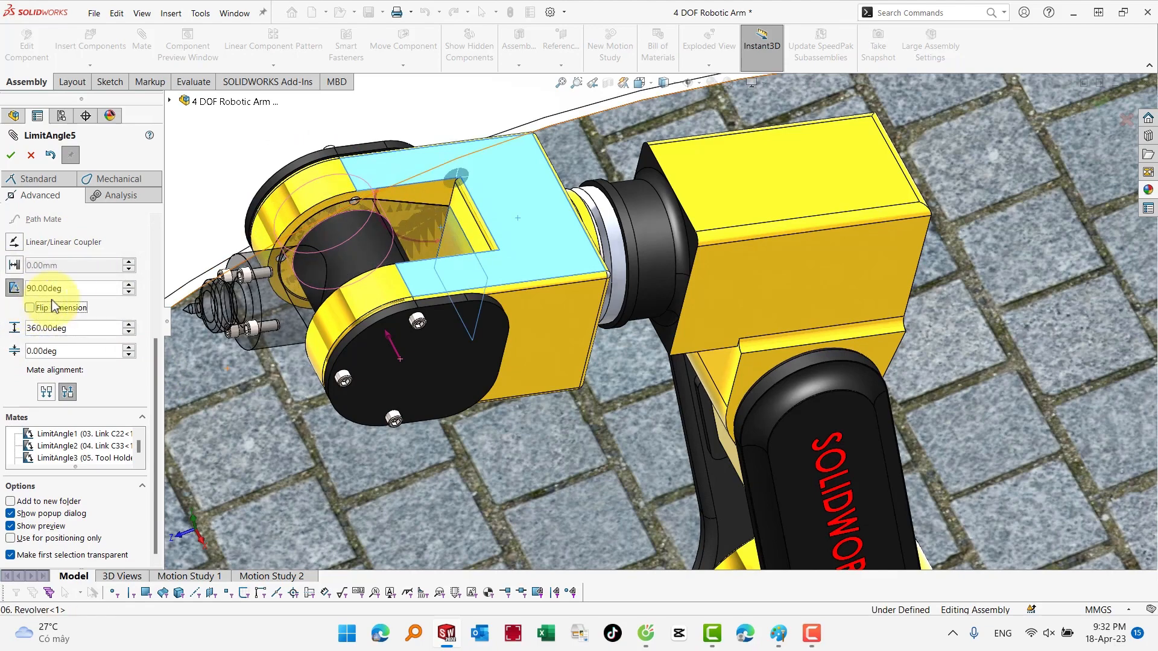
Set the Cutter's limit angle to 120° and accept the mate
{"action": "type", "text": "120"}
{"action": "key", "text": "Return"}
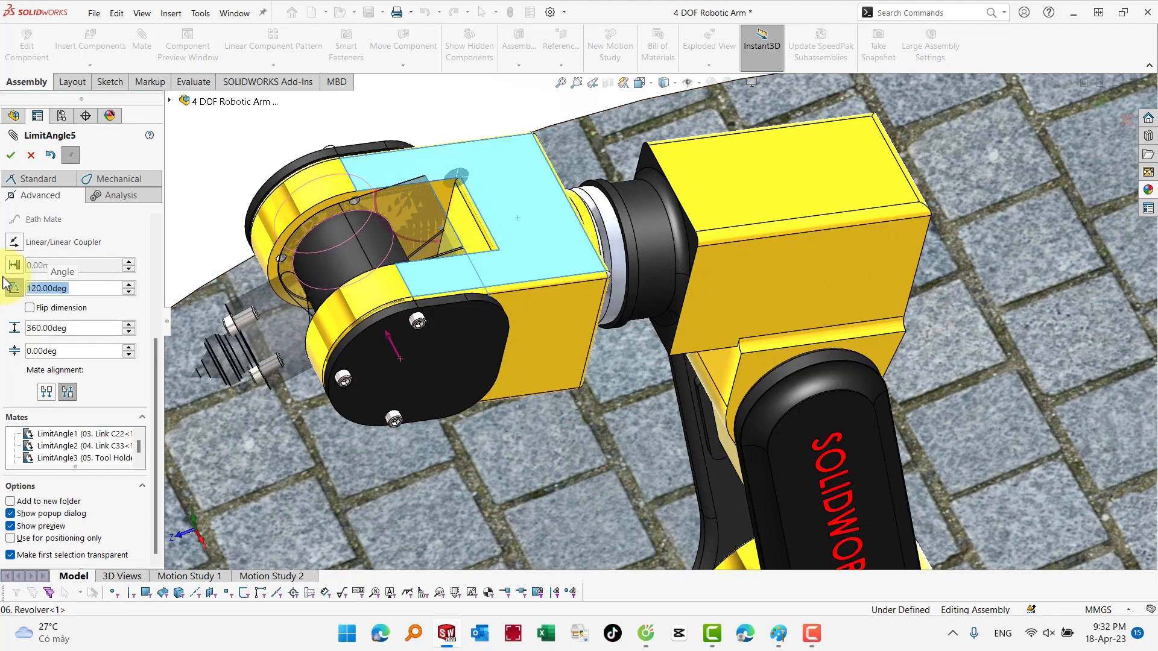
{"action": "left_click", "coordinate": [11, 154]}
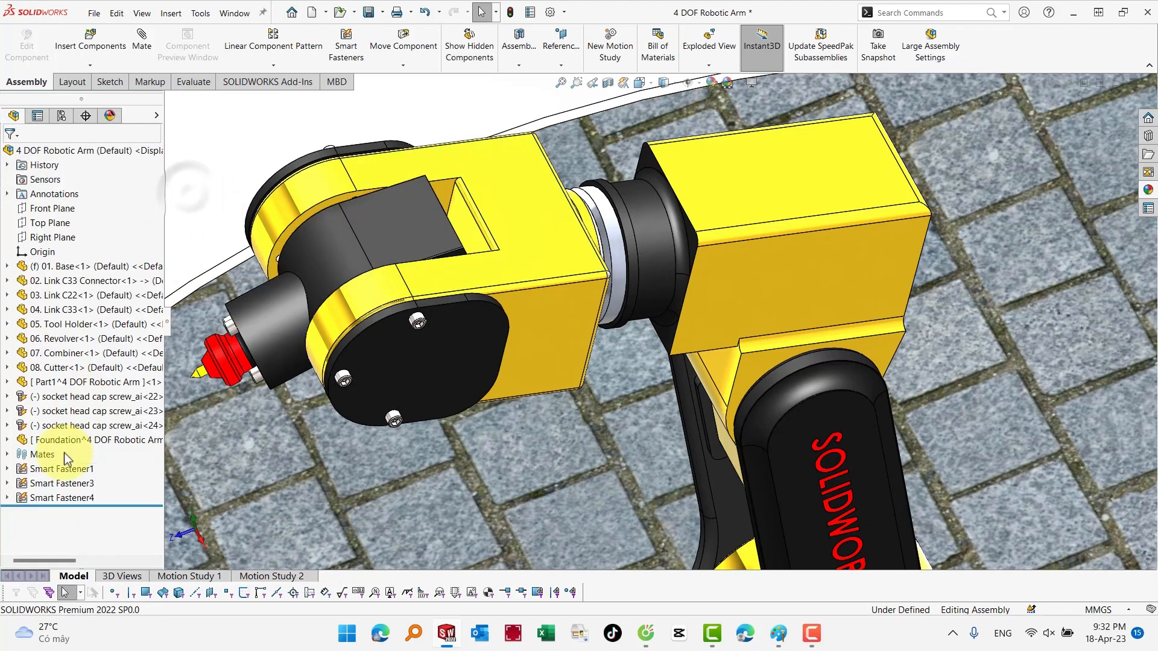
Insert a Mate Controller and collect all supported mates, LimitAngle1 through LimitAngle5, into it
{"action": "left_click", "coordinate": [65, 455]}
{"action": "left_click", "coordinate": [171, 12]}
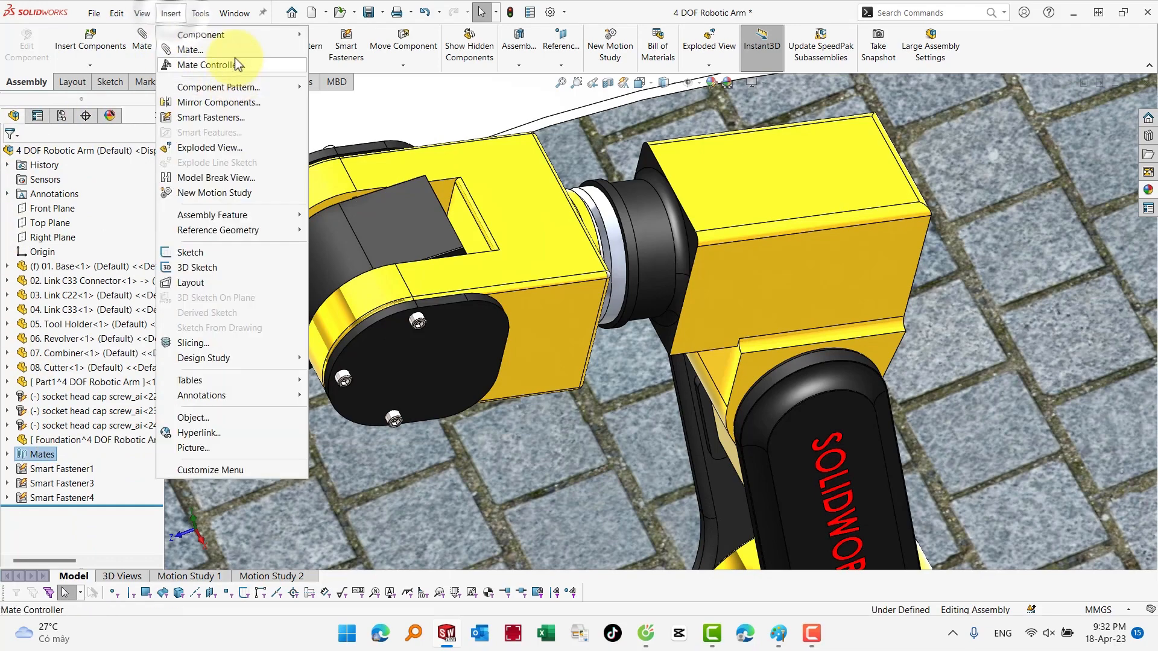
{"action": "left_click", "coordinate": [186, 68]}
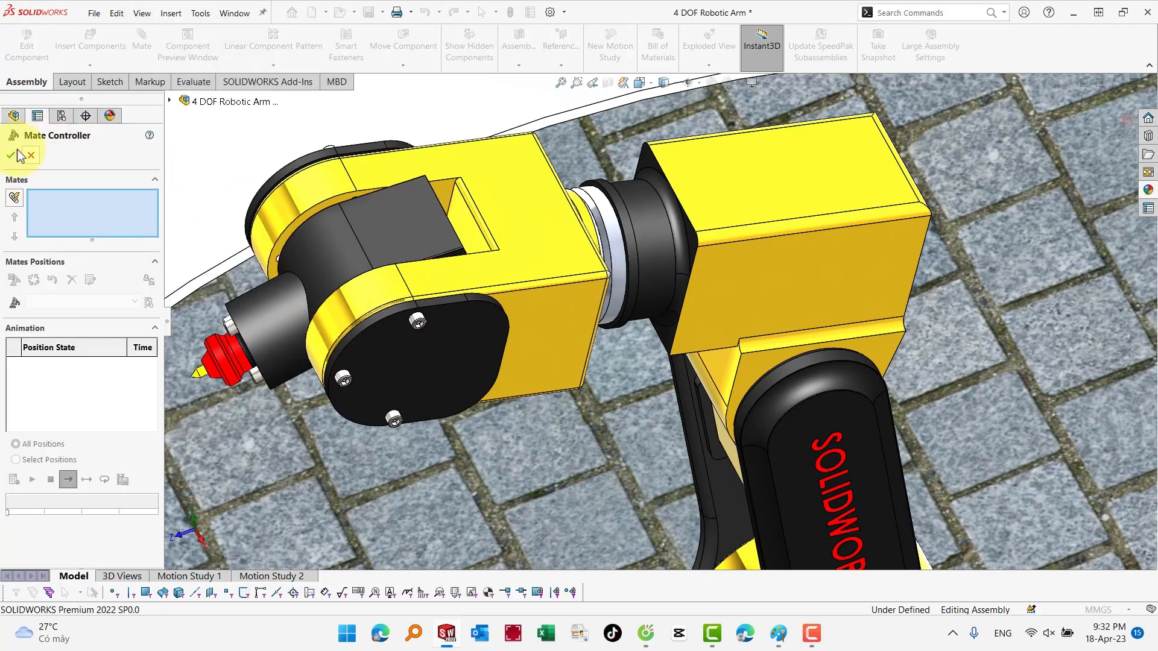
{"action": "left_click", "coordinate": [13, 157]}
{"action": "left_click", "coordinate": [15, 197]}
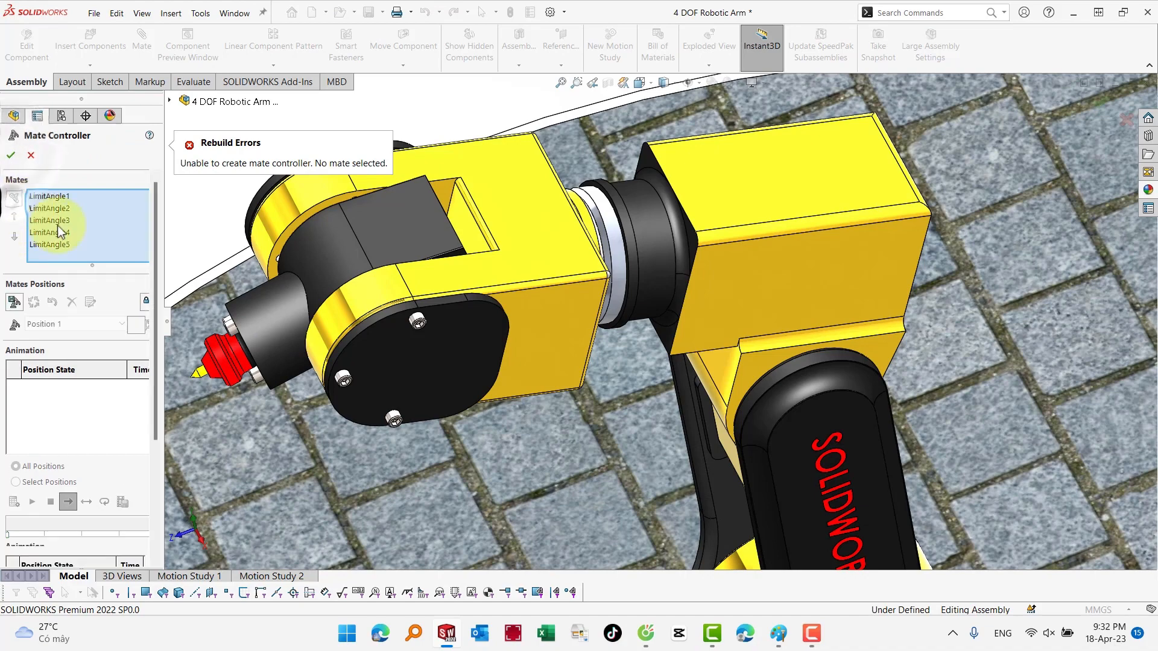
Swing the robot arm around its base and show the whole assembly in the trimetric view
{"action": "scroll", "coordinate": [356, 298], "scroll_direction": "up", "scroll_amount": 8}
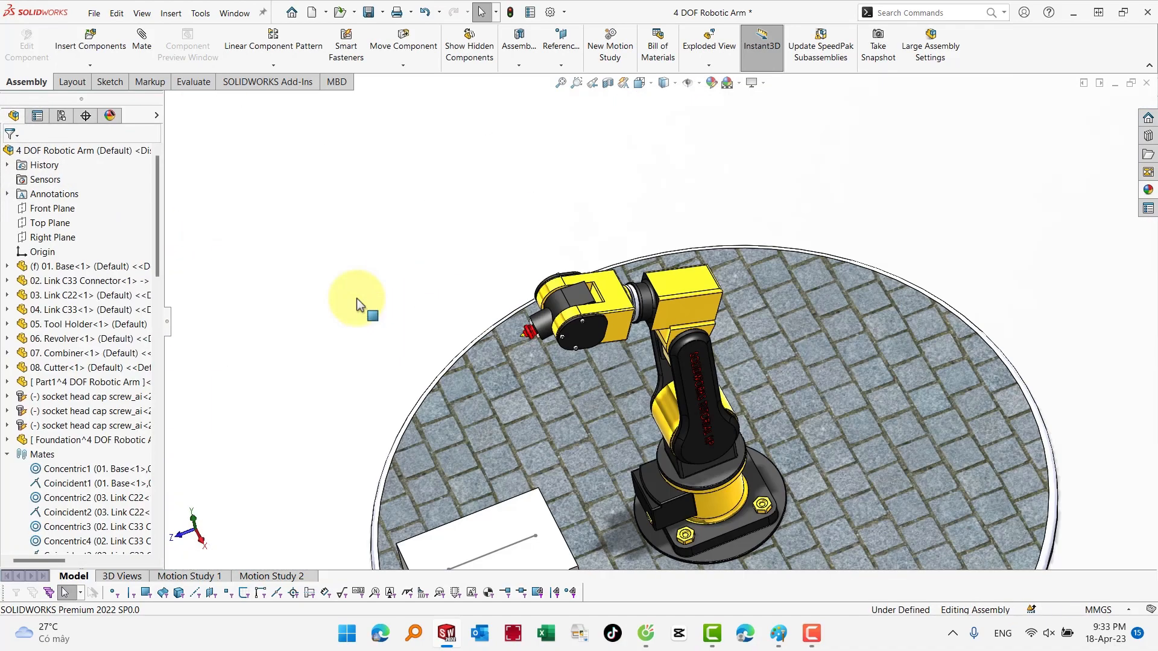
{"action": "scroll", "coordinate": [719, 432], "scroll_direction": "down", "scroll_amount": 2}
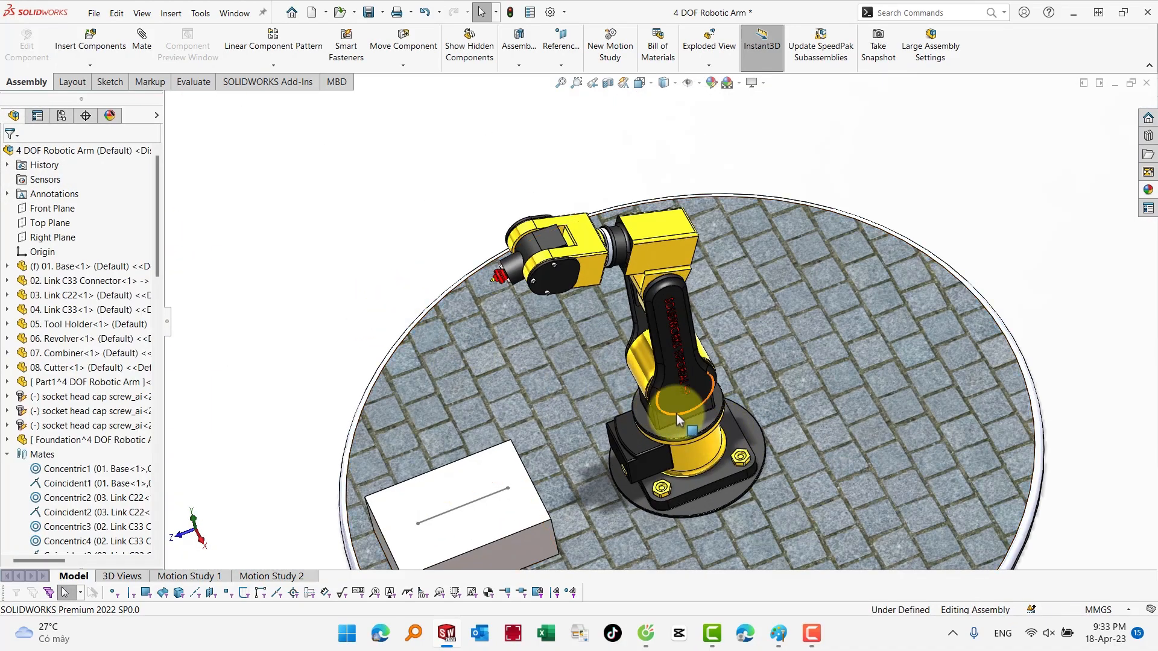
{"action": "scroll", "coordinate": [675, 414], "scroll_direction": "down", "scroll_amount": 1}
{"action": "left_click_drag", "start_coordinate": [715, 409], "coordinate": [640, 417]}
{"action": "scroll", "coordinate": [639, 416], "scroll_direction": "up", "scroll_amount": 5}
{"action": "left_click", "coordinate": [434, 282]}
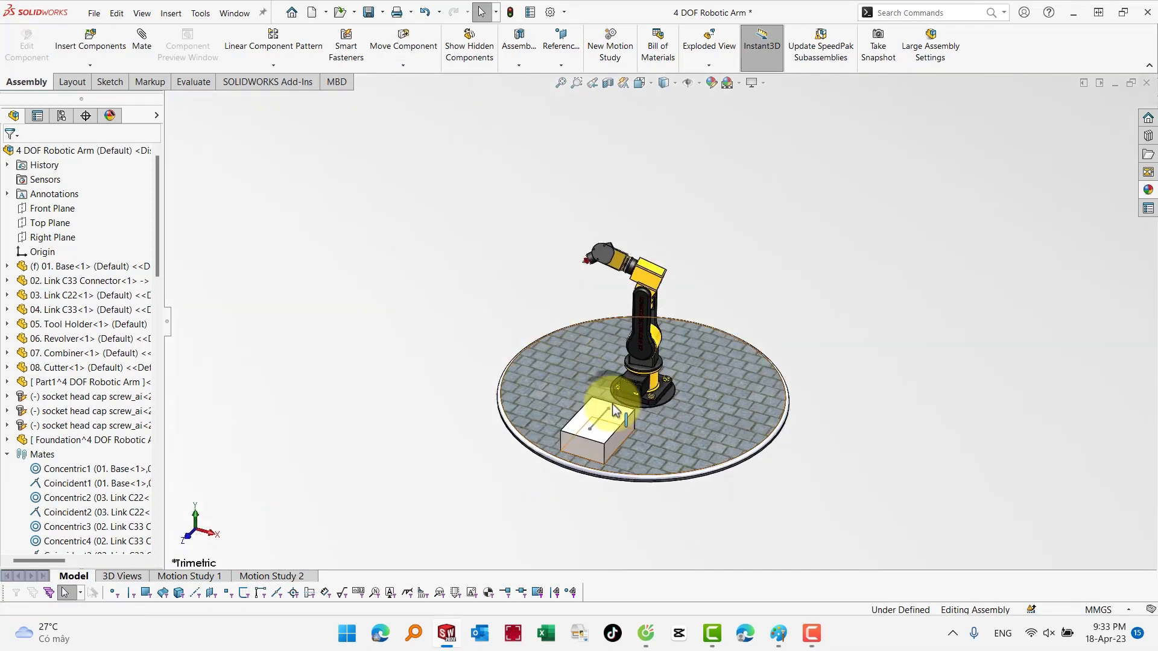
{"action": "scroll", "coordinate": [648, 320], "scroll_direction": "down", "scroll_amount": 6}
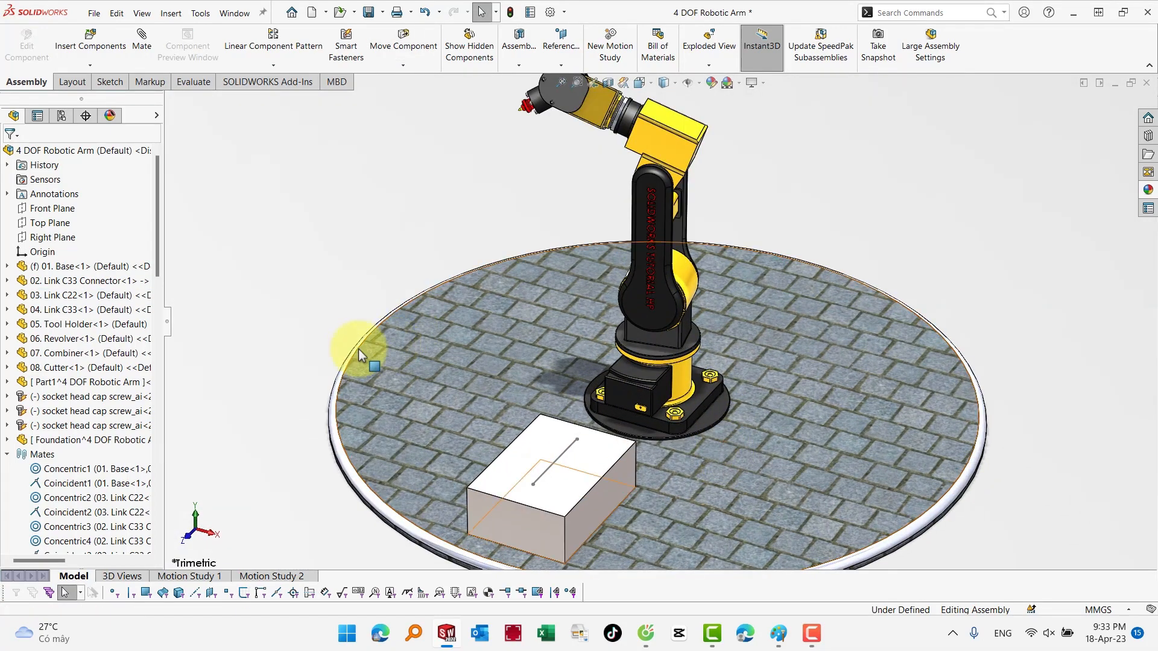
Collapse the assembly's mates list and open the Mate Controller feature for editing
{"action": "left_click", "coordinate": [8, 455]}
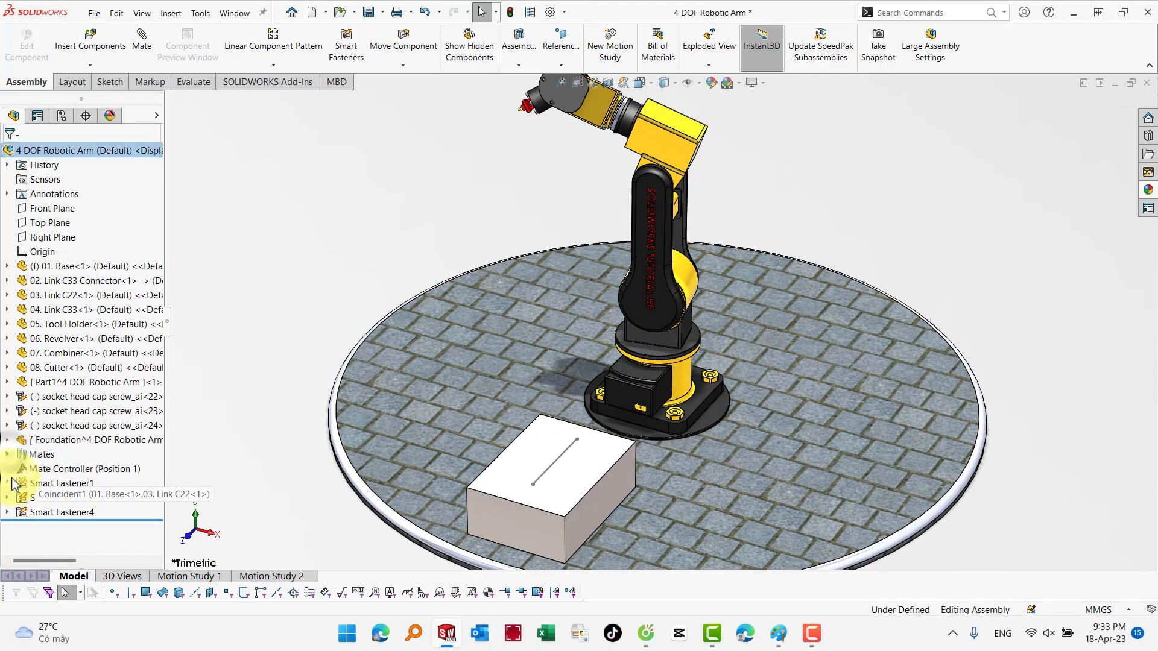
{"action": "right_click", "coordinate": [46, 469]}
{"action": "left_click", "coordinate": [53, 396]}
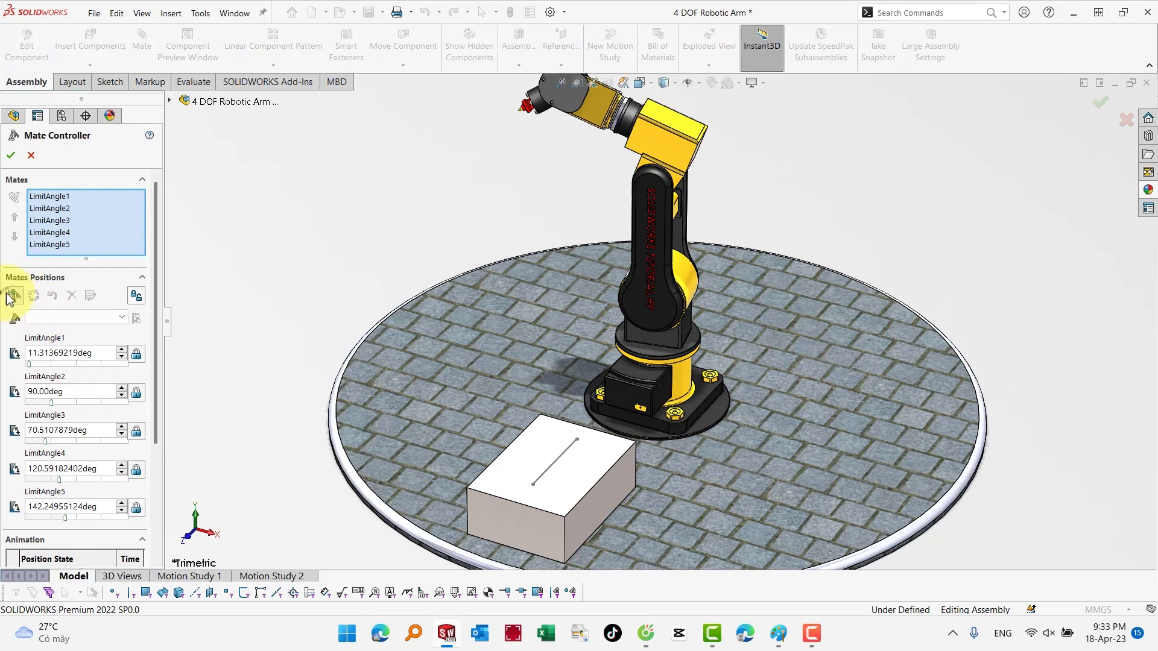
Add the current arm pose as Position 2 in the Mate Controller and delete Position 1
{"action": "left_click", "coordinate": [13, 295]}
{"action": "left_click", "coordinate": [634, 295]}
{"action": "left_click", "coordinate": [117, 318]}
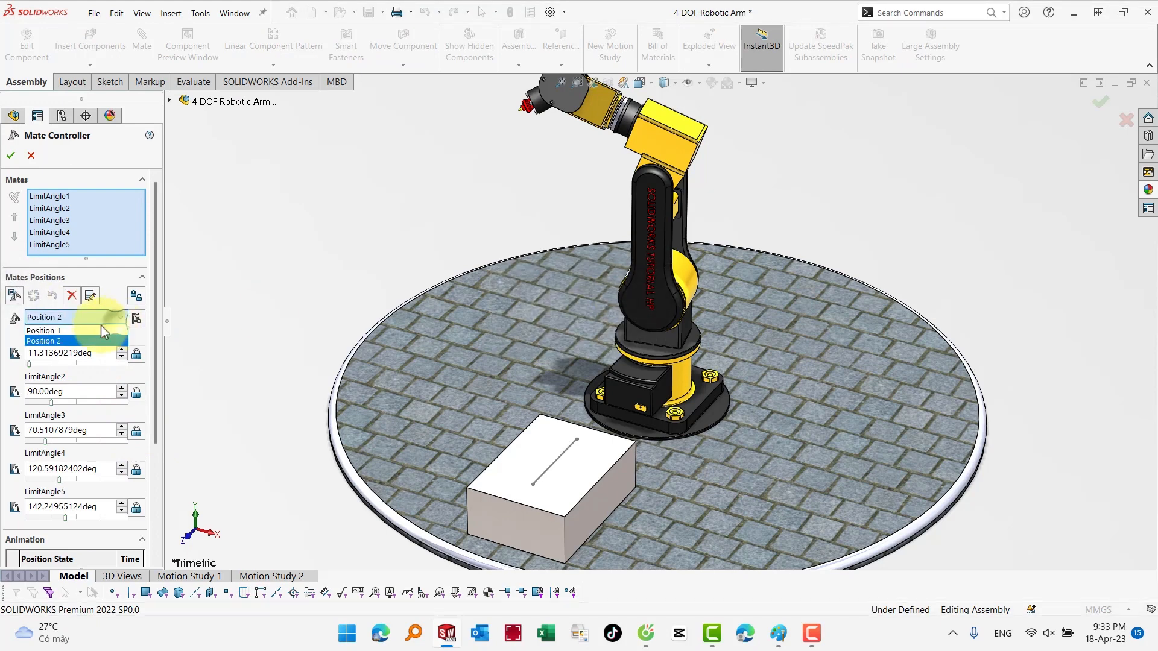
{"action": "left_click", "coordinate": [97, 329]}
{"action": "left_click", "coordinate": [73, 296]}
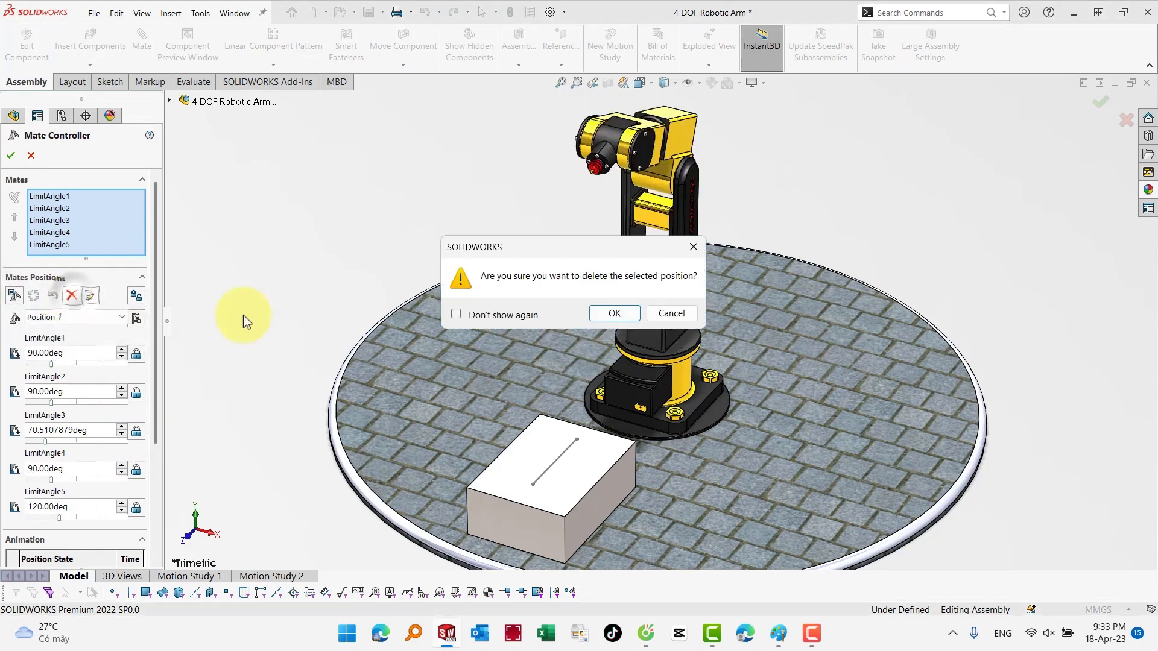
{"action": "left_click", "coordinate": [600, 313]}
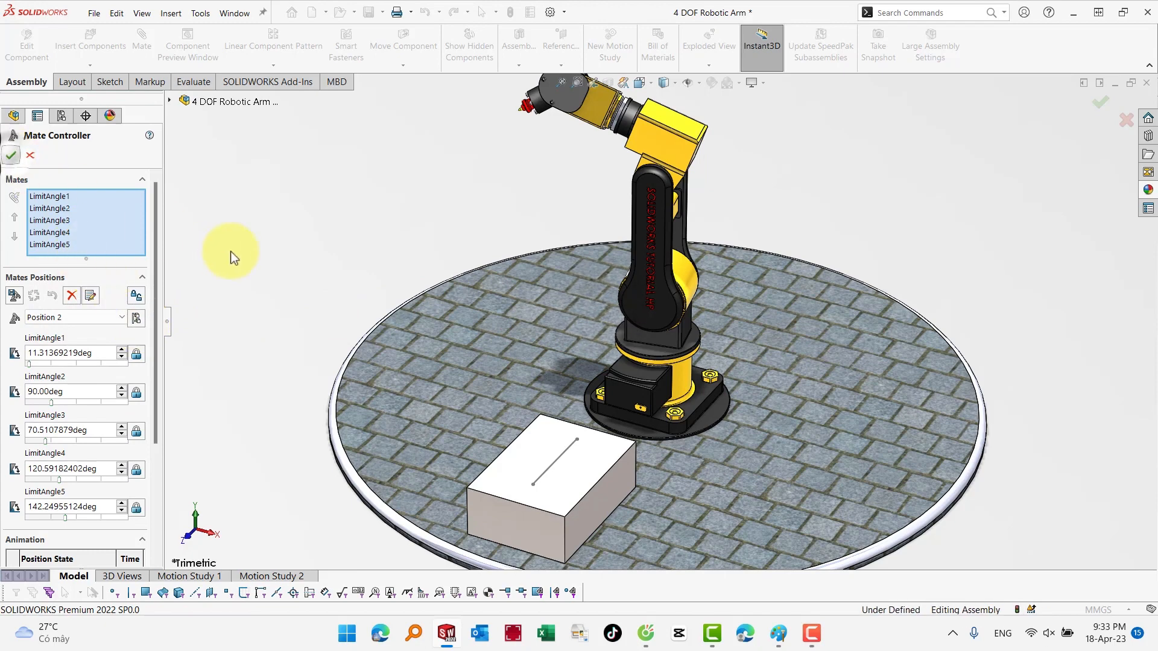
Mate the flat face of Link C22 parallel to the long side face of the block on the foundation
{"action": "key", "text": "s"}
{"action": "left_click", "coordinate": [451, 188]}
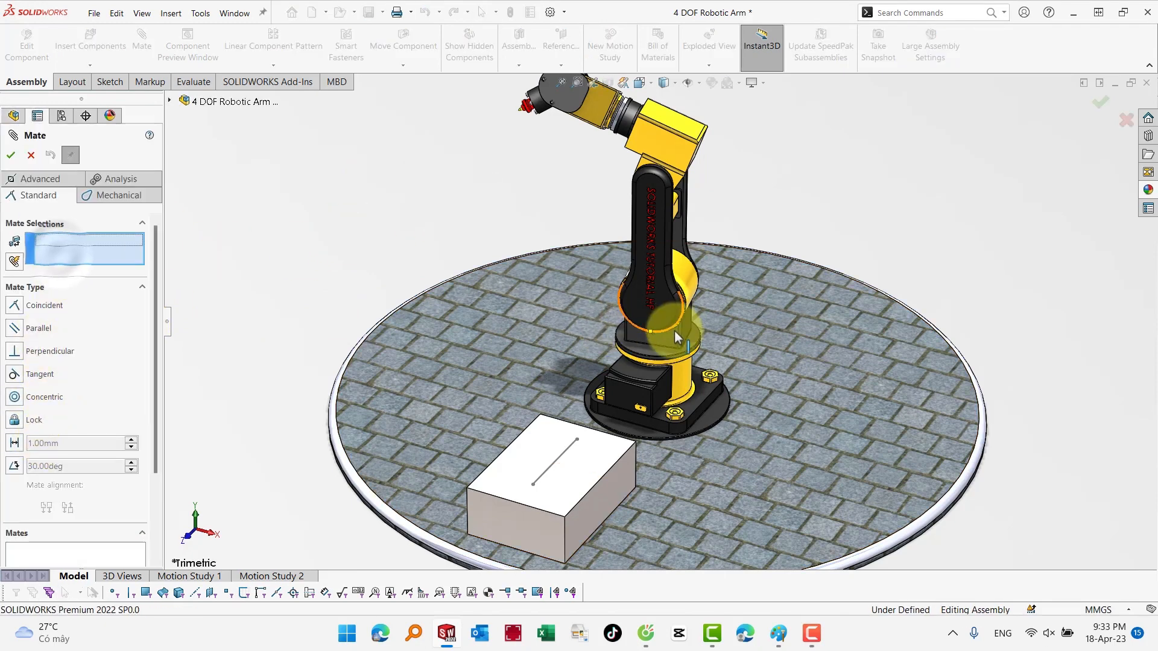
{"action": "left_click", "coordinate": [663, 363]}
{"action": "left_click", "coordinate": [605, 501]}
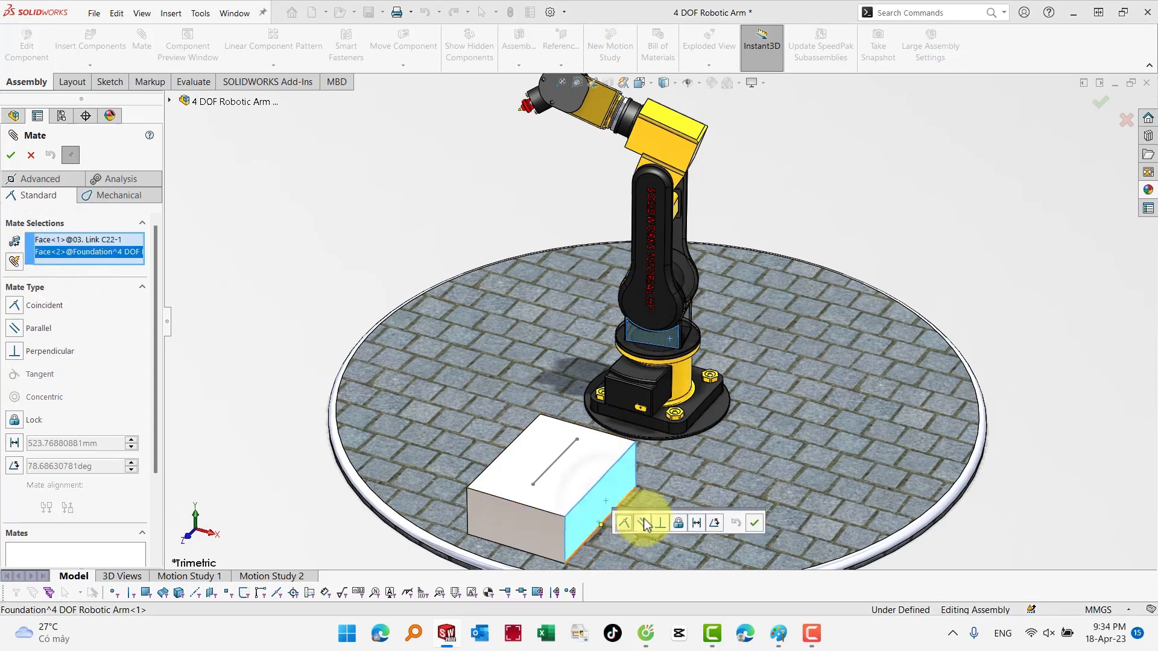
{"action": "left_click", "coordinate": [643, 523]}
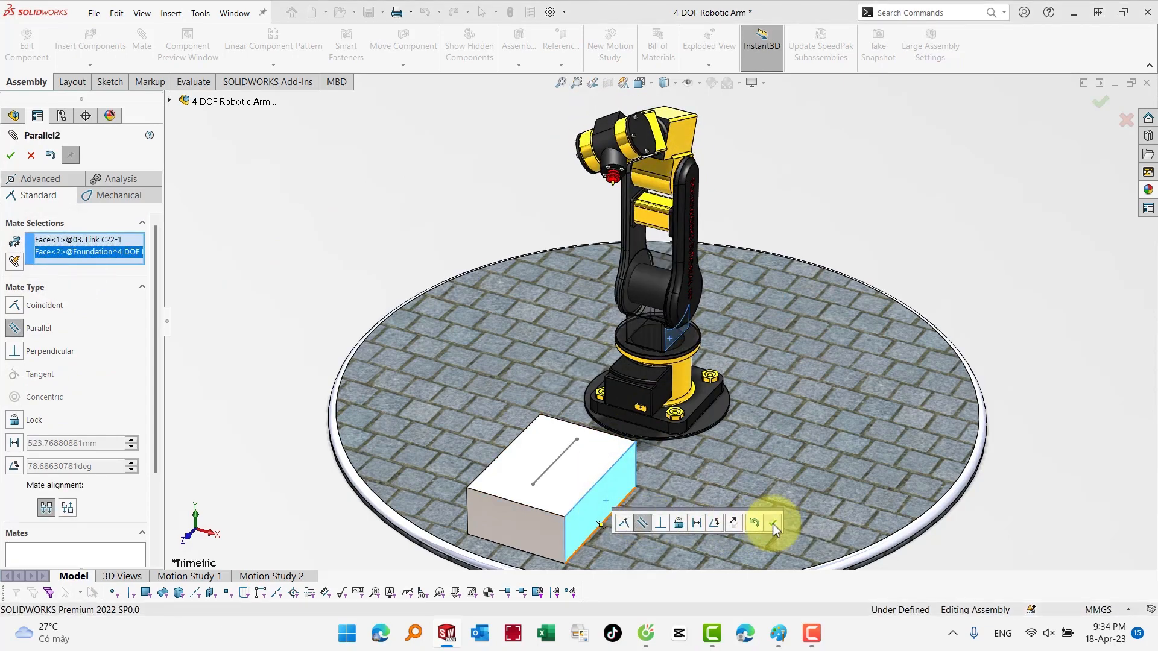
{"action": "left_click", "coordinate": [754, 522]}
Lower the arm toward the block, align the side faces of the Tool Holder and Revolver with a parallel mate, and close the Mate command
{"action": "middle_click_drag", "start_coordinate": [725, 314], "coordinate": [562, 336]}
{"action": "left_click_drag", "start_coordinate": [668, 202], "coordinate": [574, 251]}
{"action": "left_click", "coordinate": [510, 256]}
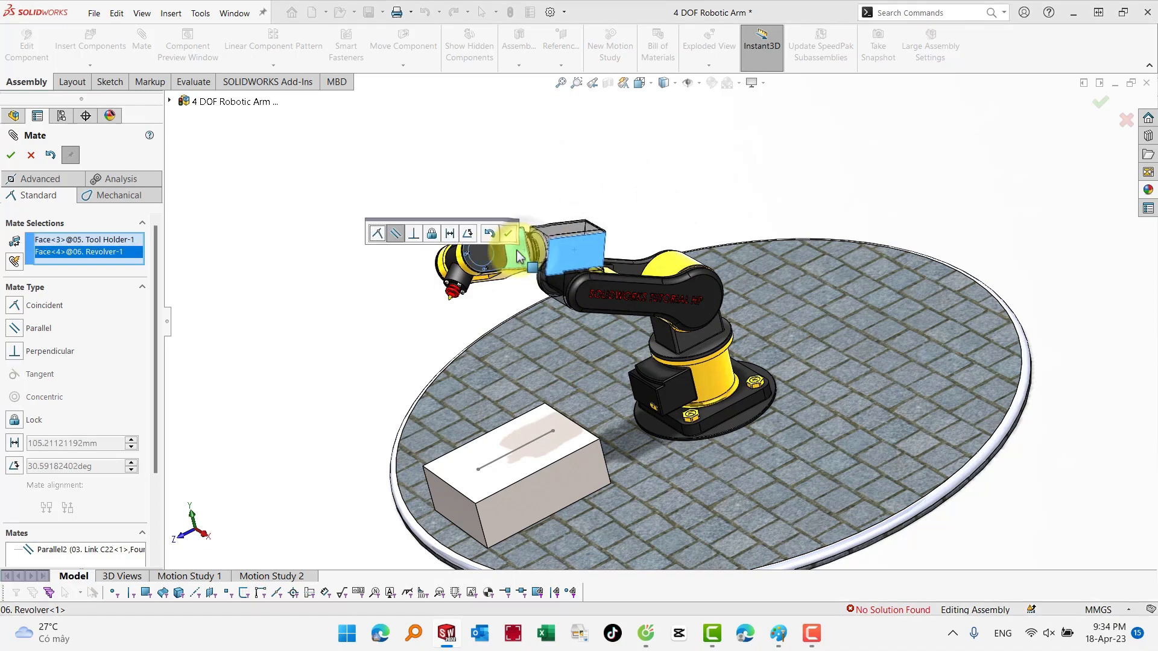
{"action": "left_click", "coordinate": [508, 234]}
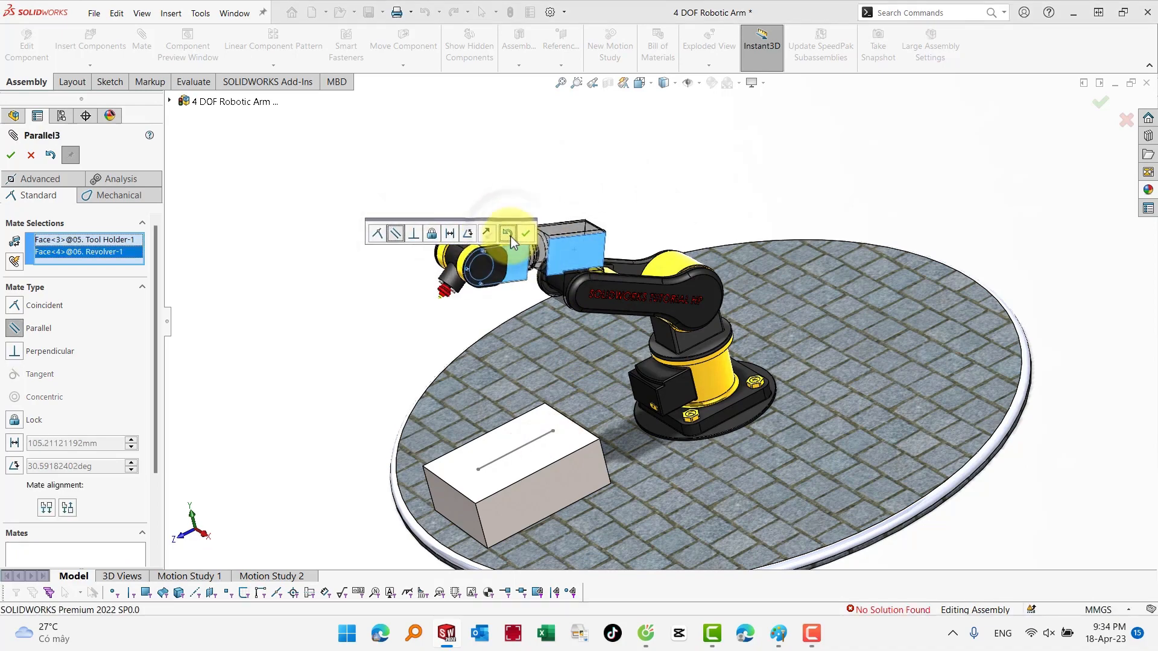
{"action": "left_click", "coordinate": [525, 237]}
{"action": "scroll", "coordinate": [487, 276], "scroll_direction": "down", "scroll_amount": 2}
{"action": "scroll", "coordinate": [488, 276], "scroll_direction": "up", "scroll_amount": 3}
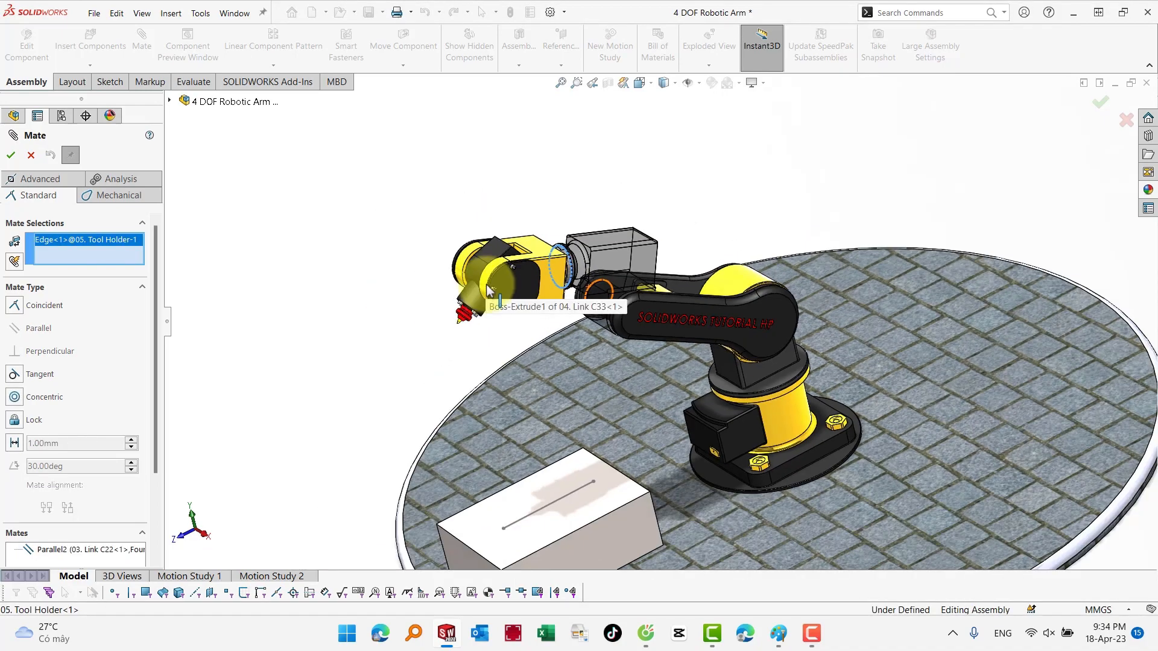
{"action": "scroll", "coordinate": [554, 381], "scroll_direction": "down", "scroll_amount": 1}
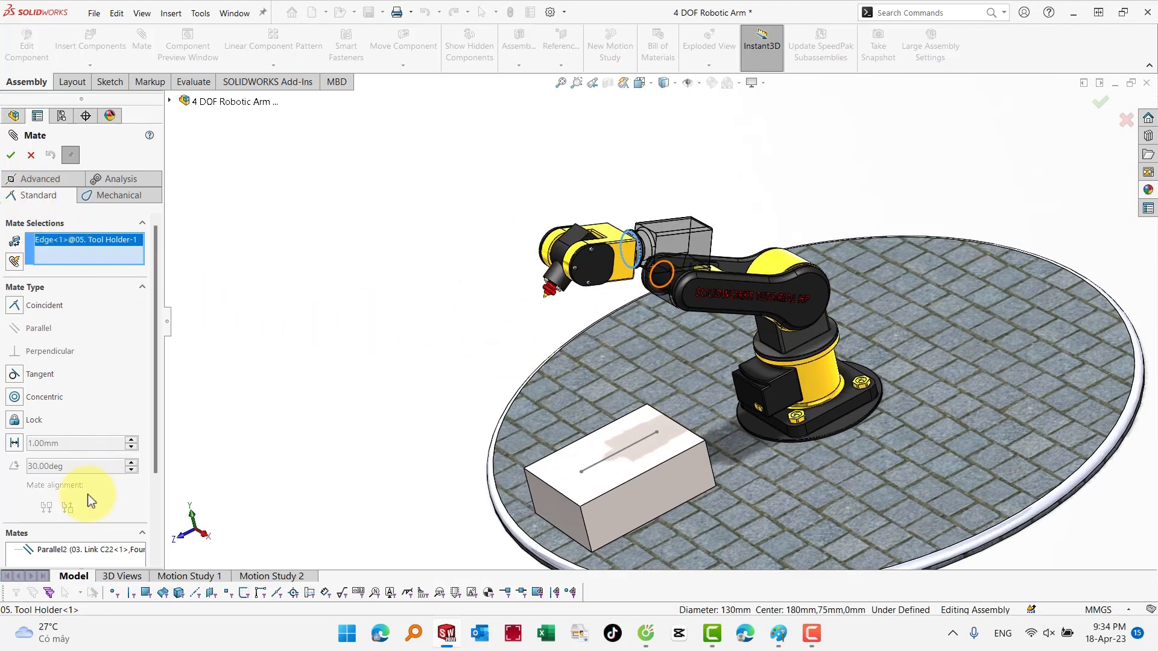
{"action": "scroll", "coordinate": [40, 538], "scroll_direction": "down", "scroll_amount": 3}
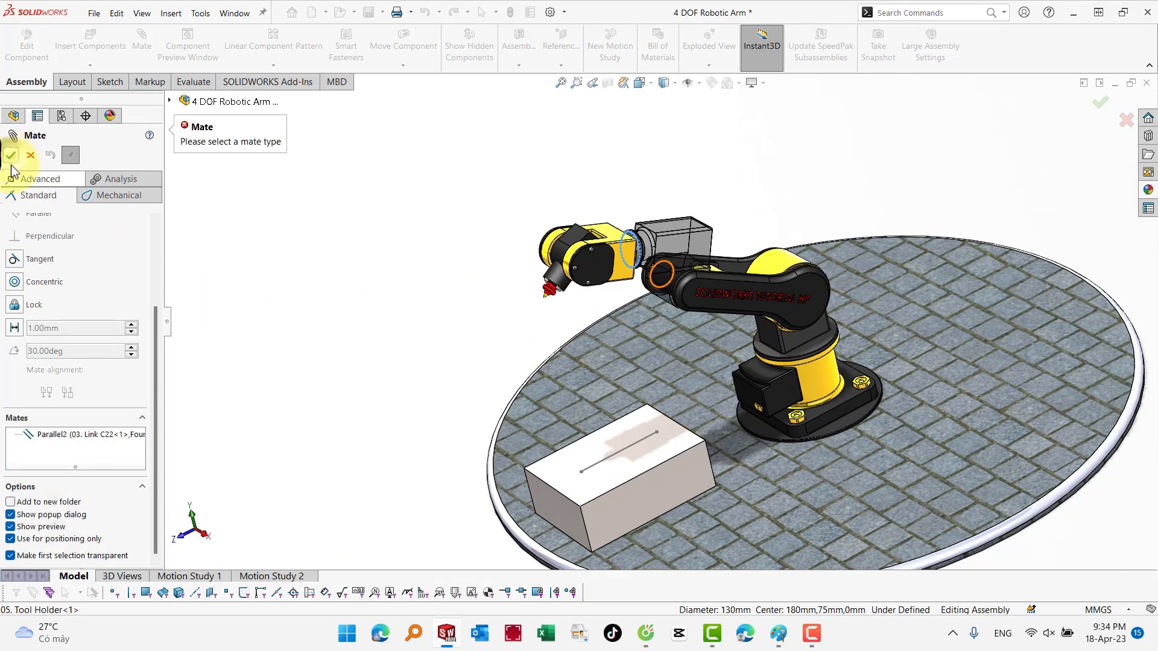
{"action": "left_click", "coordinate": [32, 155]}
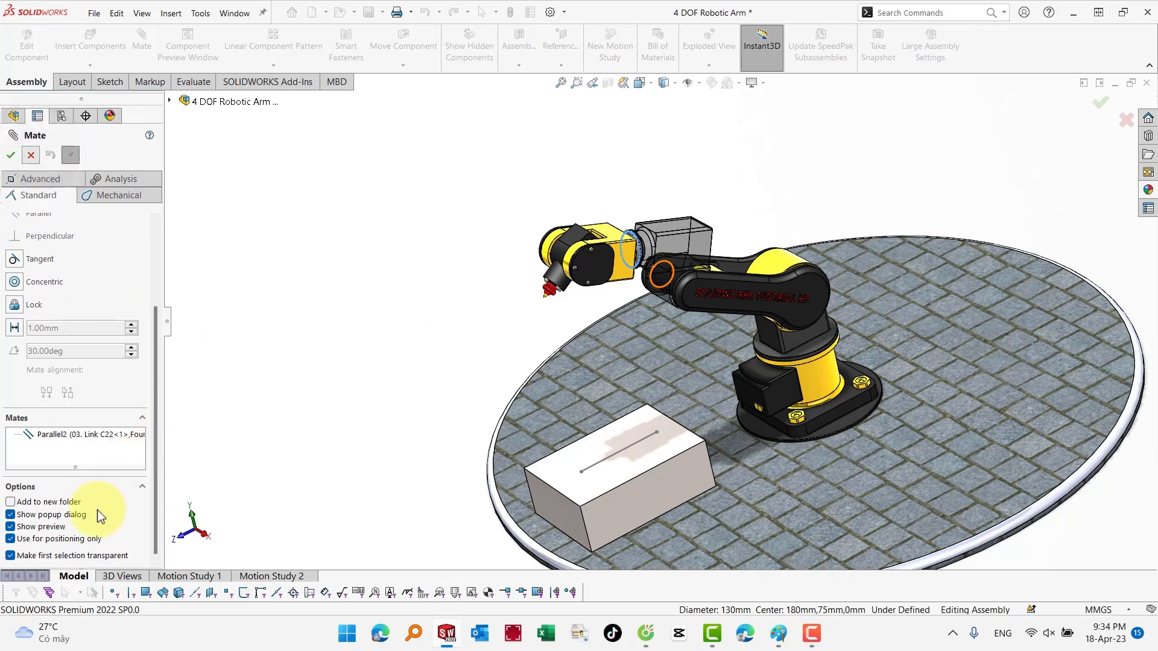
Edit the Mate Controller to add the lowered arm pose as Position 3 and accept it
{"action": "right_click", "coordinate": [65, 500]}
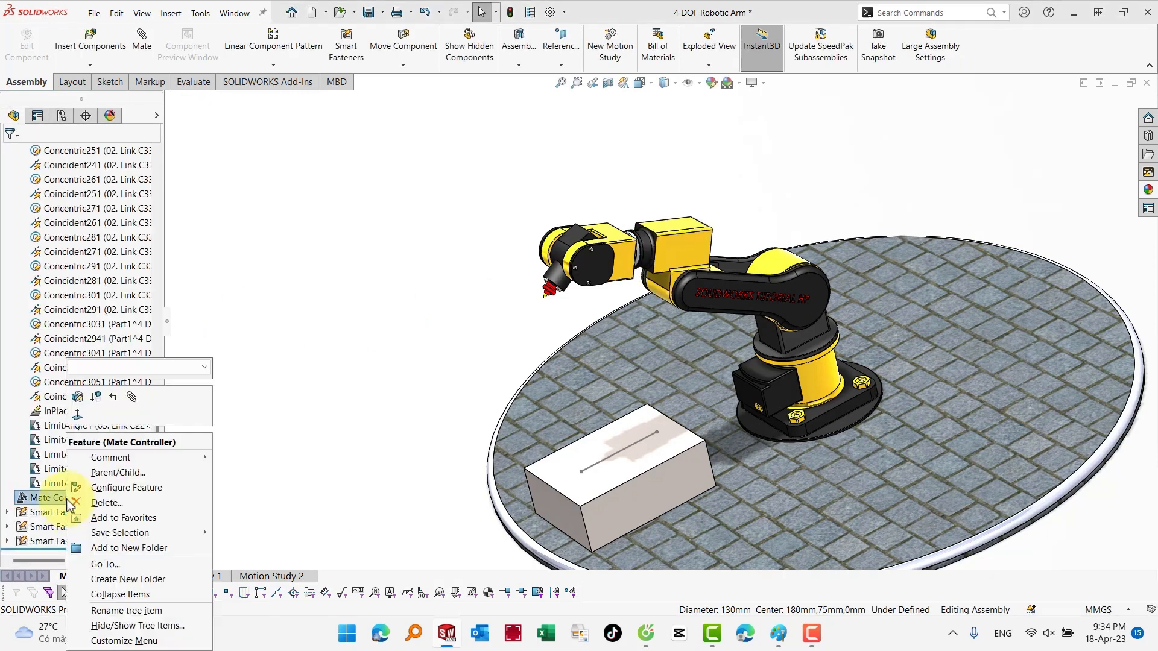
{"action": "left_click", "coordinate": [84, 403]}
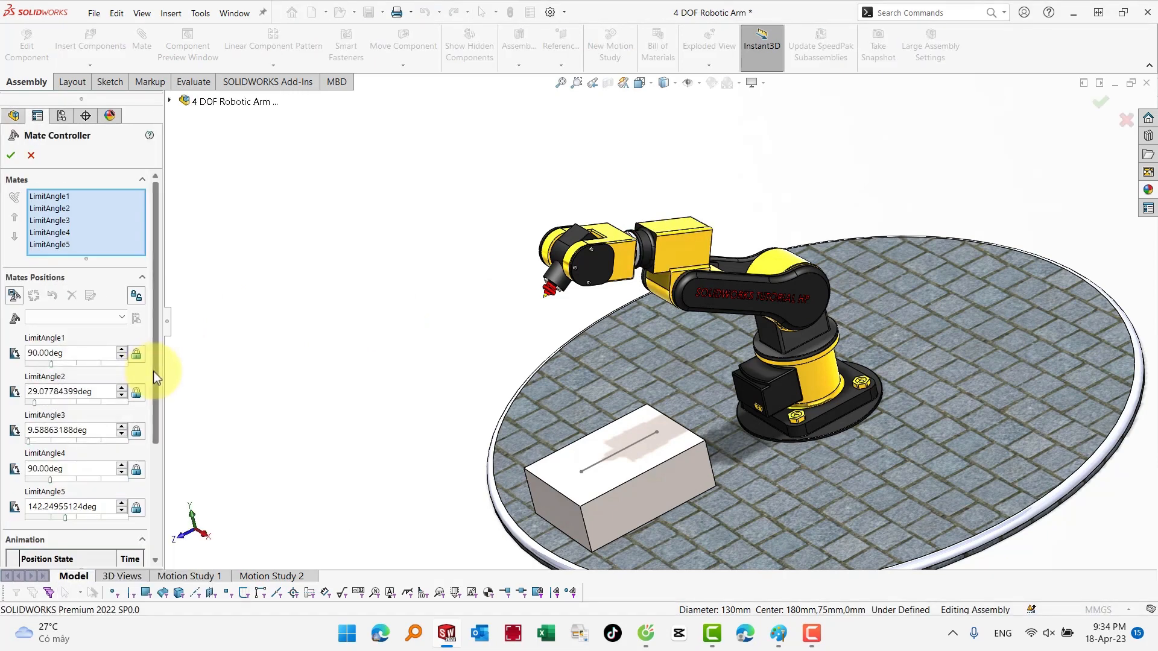
{"action": "left_click", "coordinate": [15, 295]}
{"action": "key", "text": "Return"}
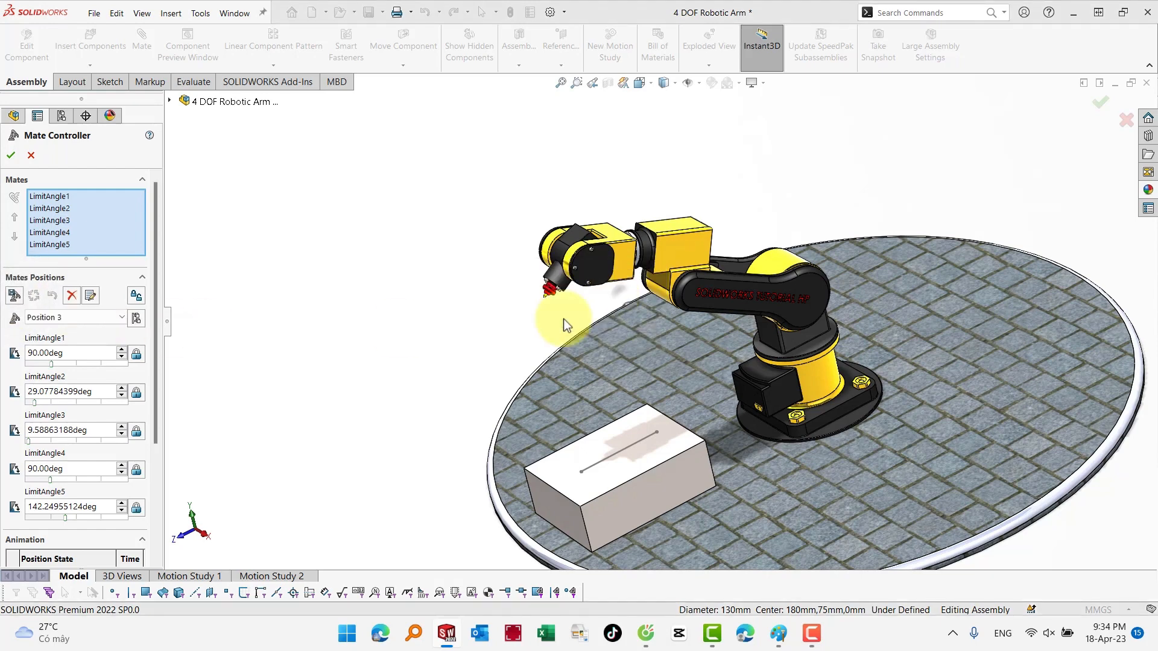
{"action": "left_click", "coordinate": [252, 410]}
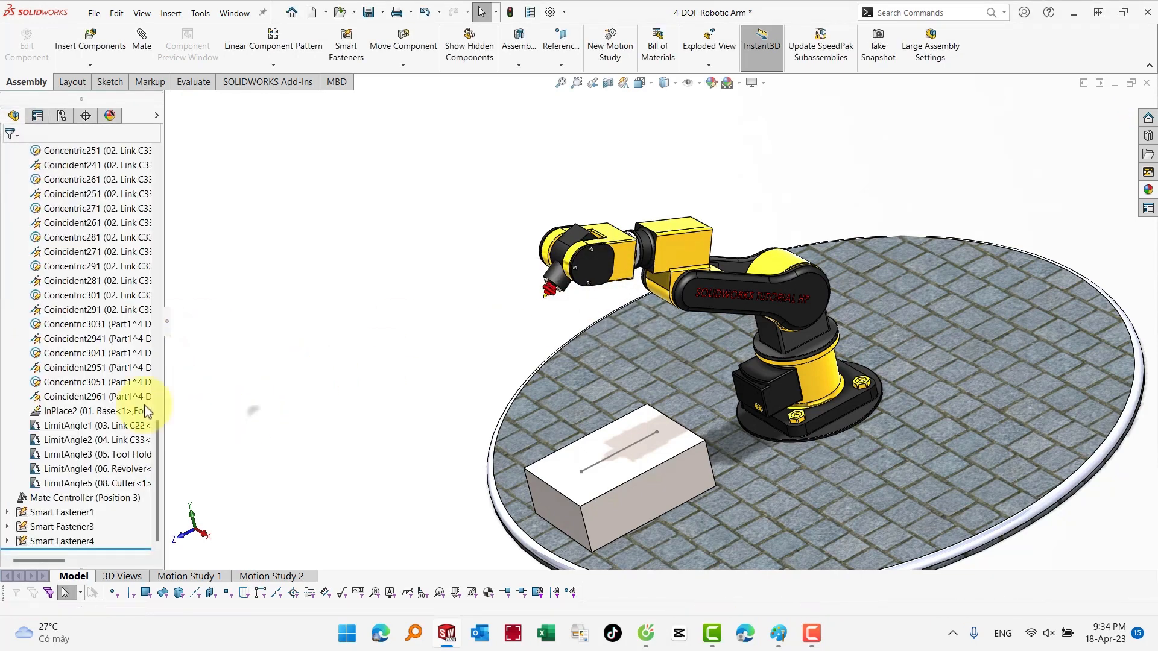
Group the assembly's mates, up to and including LimitAngle5, into a new folder
{"action": "left_click", "coordinate": [54, 483]}
{"action": "scroll", "coordinate": [57, 330], "scroll_direction": "up", "scroll_amount": 15}
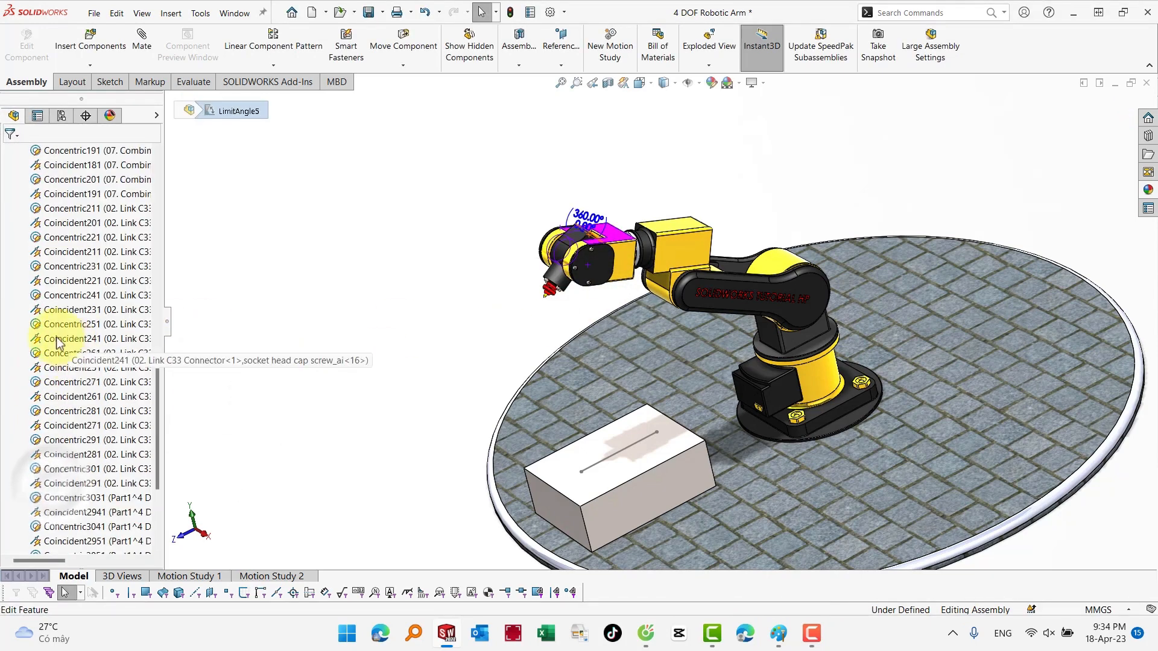
{"action": "left_click", "coordinate": [63, 334], "text": "shift"}
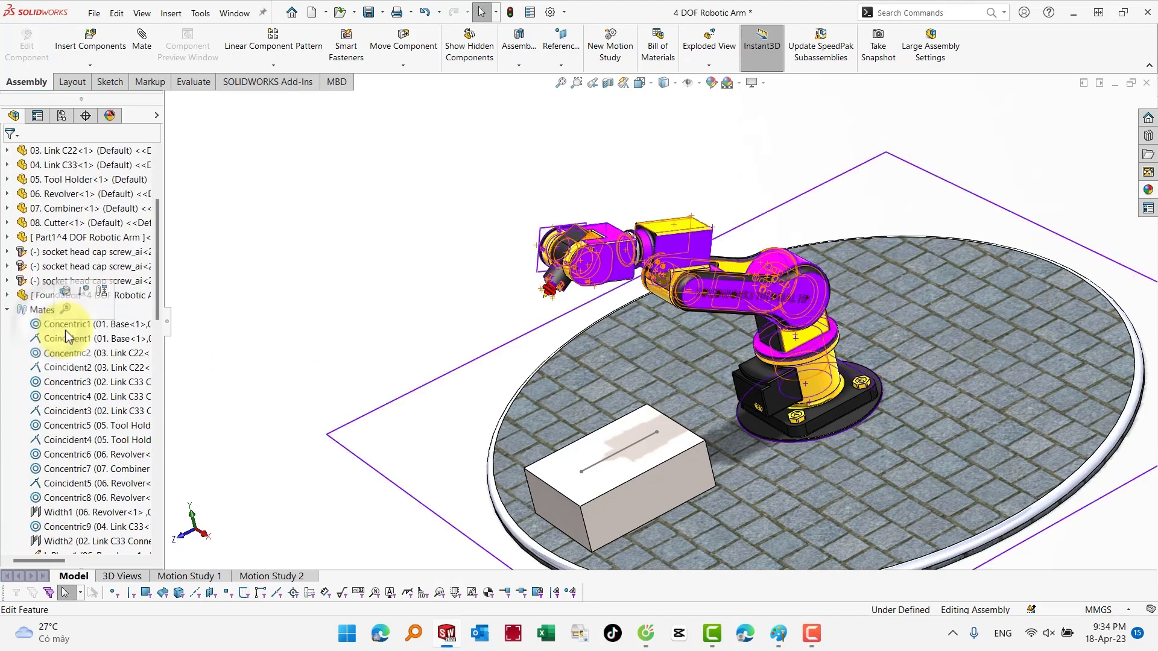
{"action": "right_click", "coordinate": [71, 335]}
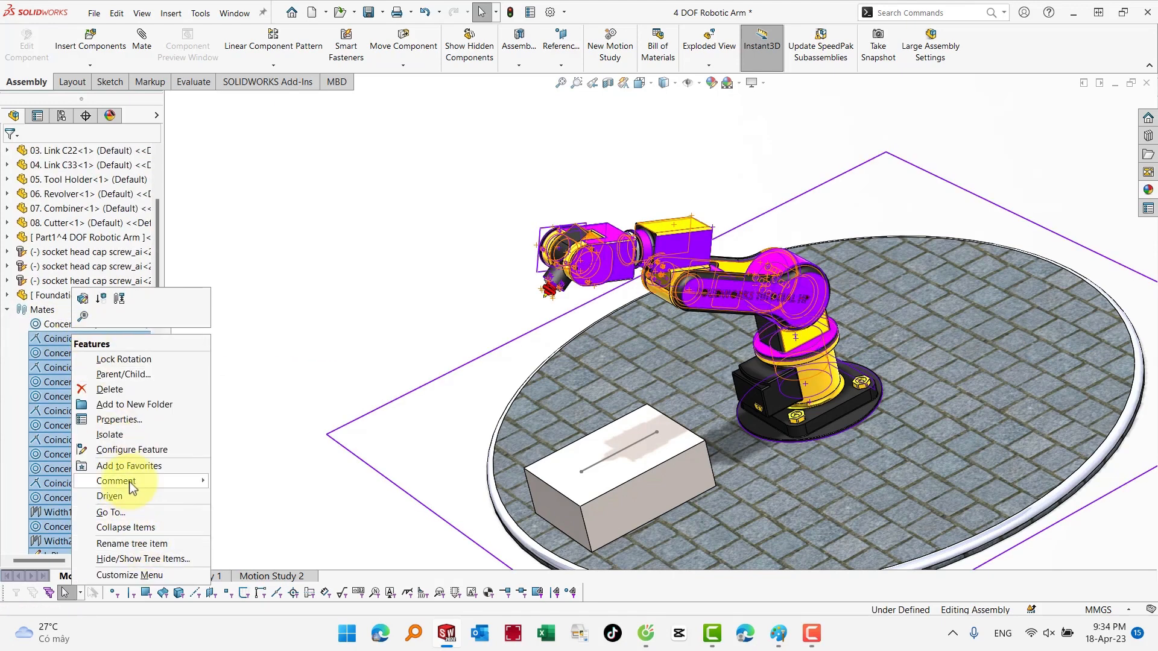
{"action": "left_click", "coordinate": [133, 405]}
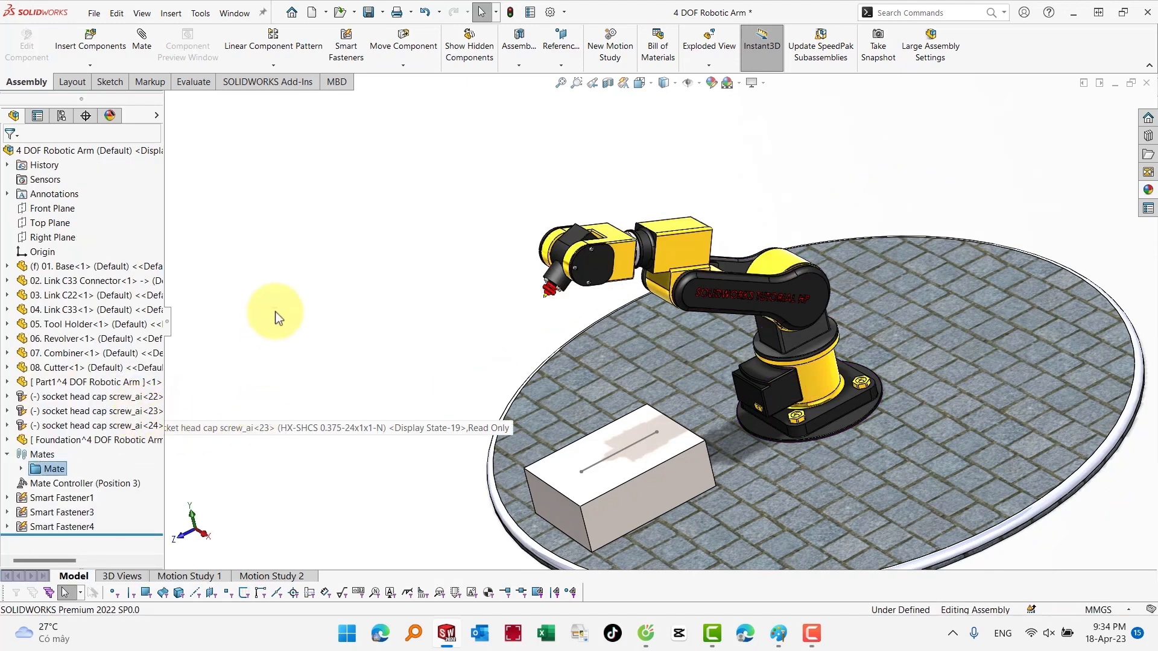
Edit the Mate Controller, calculate its animation for all positions, and accept the feature
{"action": "right_click", "coordinate": [77, 483]}
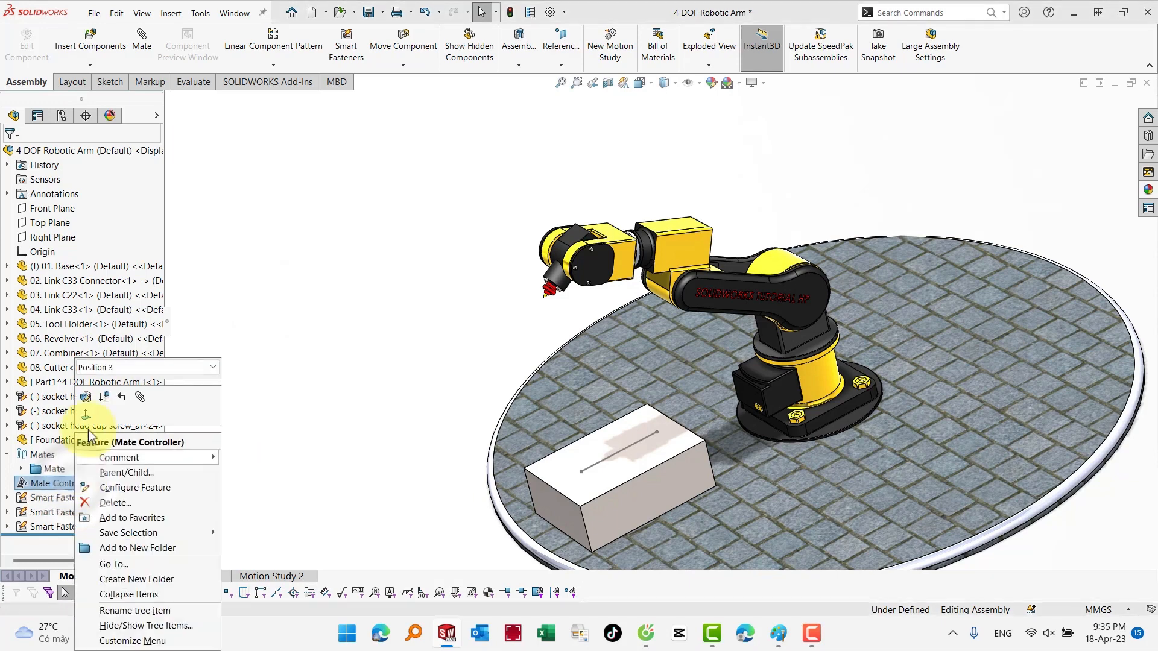
{"action": "left_click", "coordinate": [85, 396]}
{"action": "scroll", "coordinate": [149, 438], "scroll_direction": "down", "scroll_amount": 2}
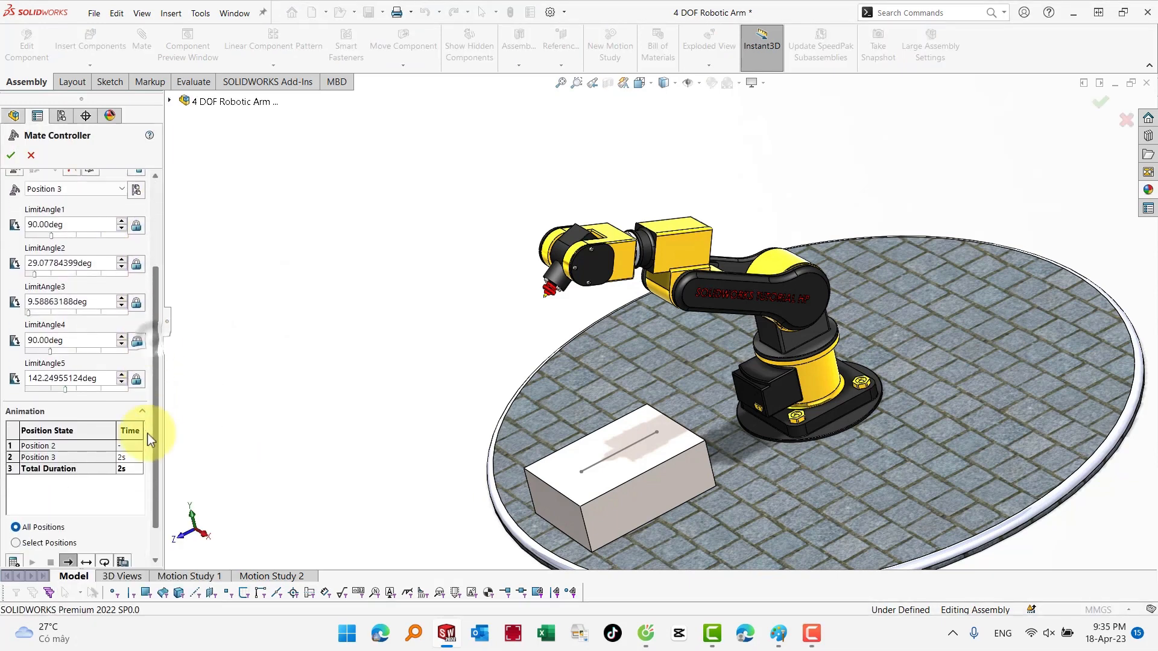
{"action": "scroll", "coordinate": [147, 433], "scroll_direction": "down", "scroll_amount": 1}
{"action": "left_click", "coordinate": [14, 523]}
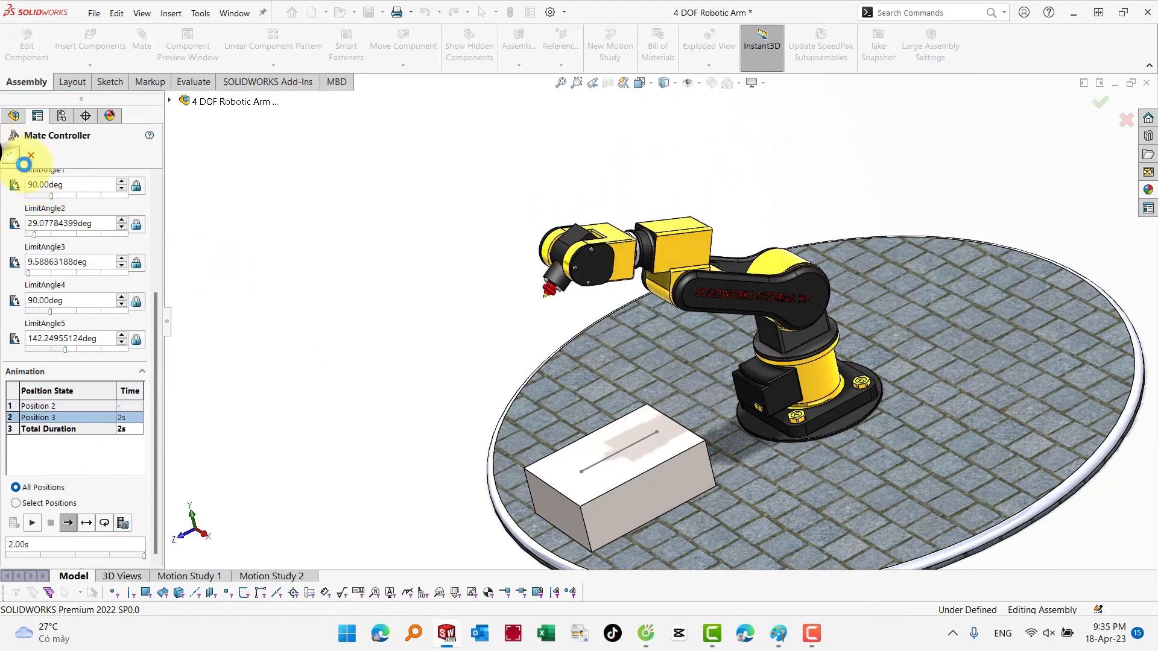
Add a lock mate between the flat face of Link C22 and the lettered side face of Link C33
{"action": "scroll", "coordinate": [690, 434], "scroll_direction": "up", "scroll_amount": 2}
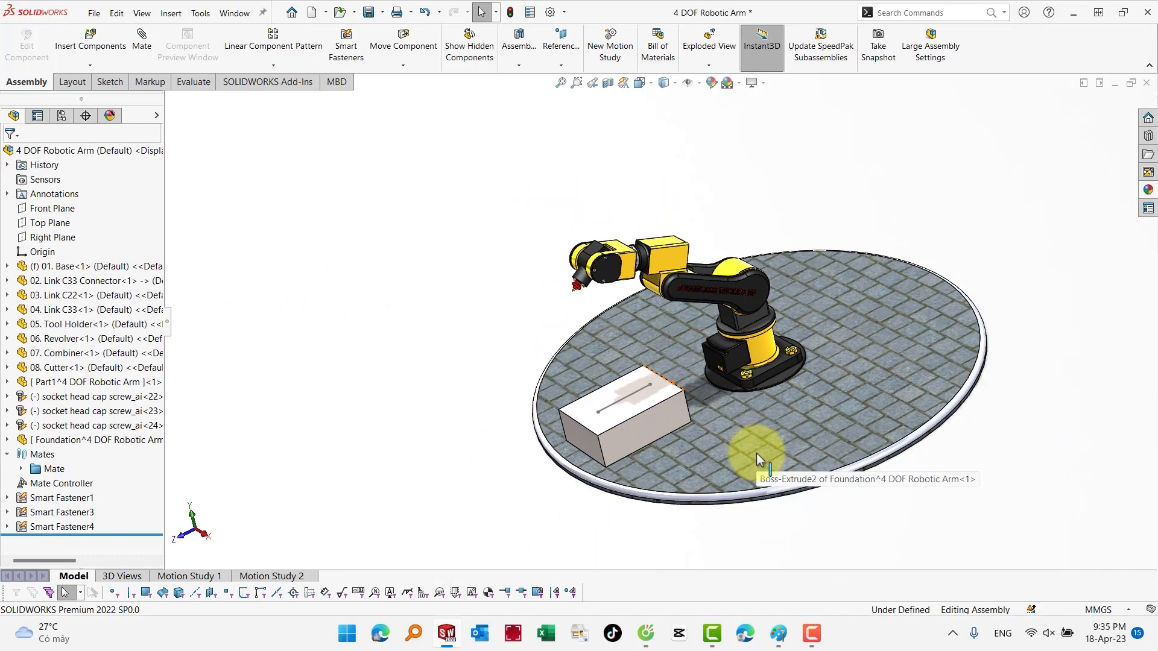
{"action": "scroll", "coordinate": [756, 458], "scroll_direction": "down", "scroll_amount": 3}
{"action": "left_click", "coordinate": [779, 365]}
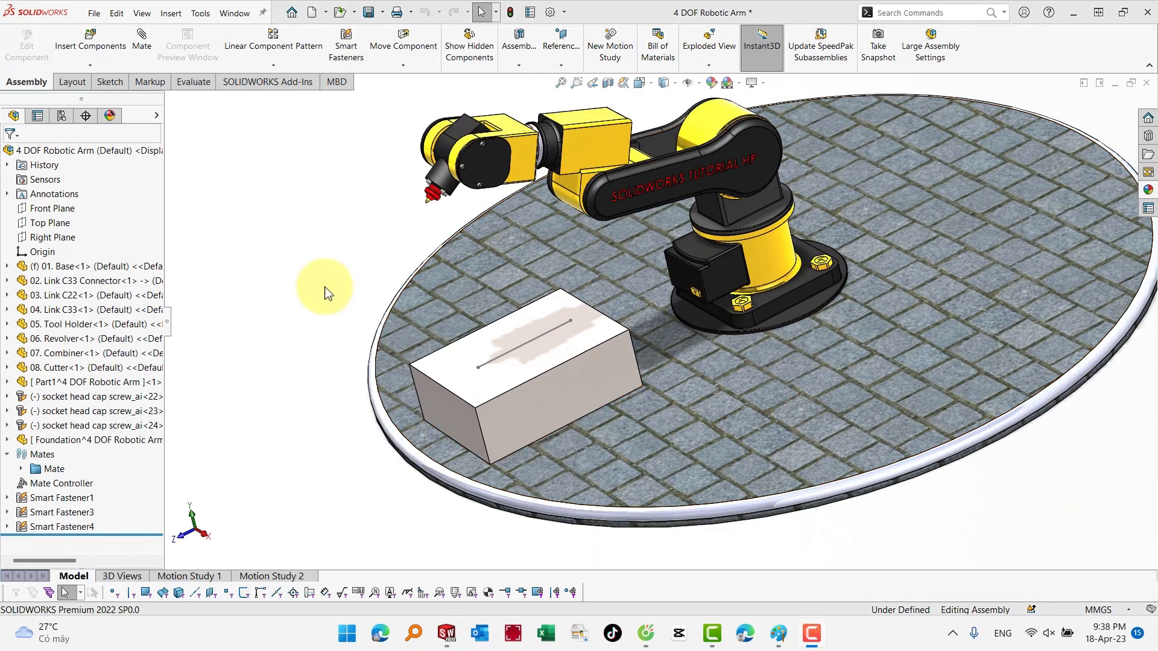
{"action": "left_click", "coordinate": [754, 218]}
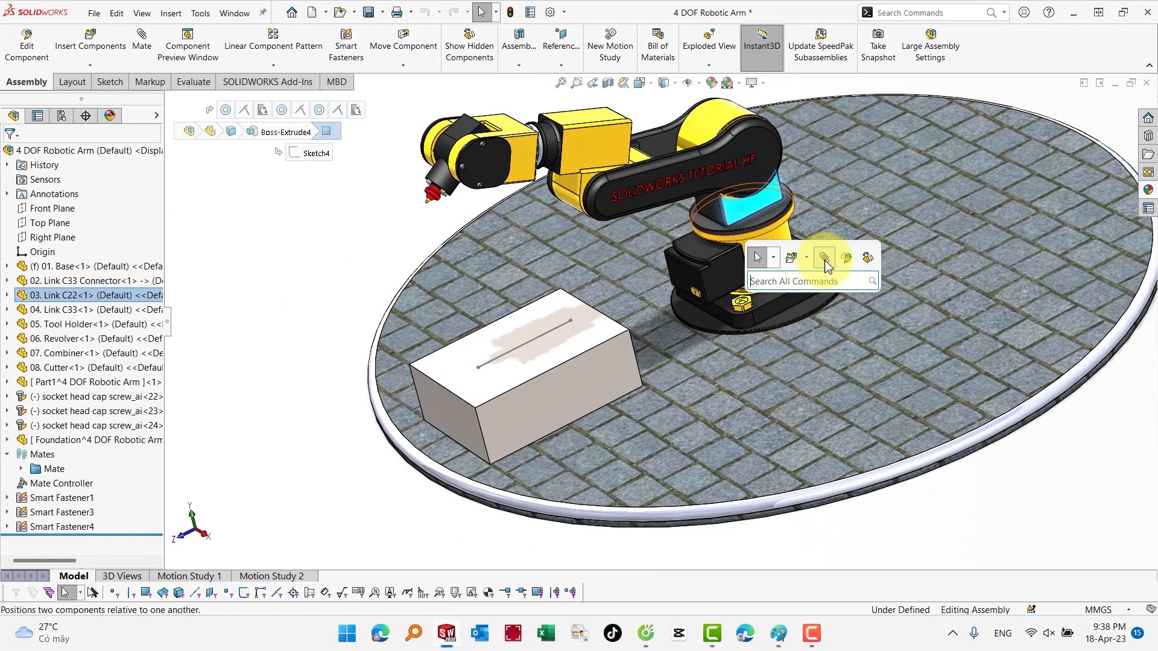
{"action": "left_click", "coordinate": [824, 259]}
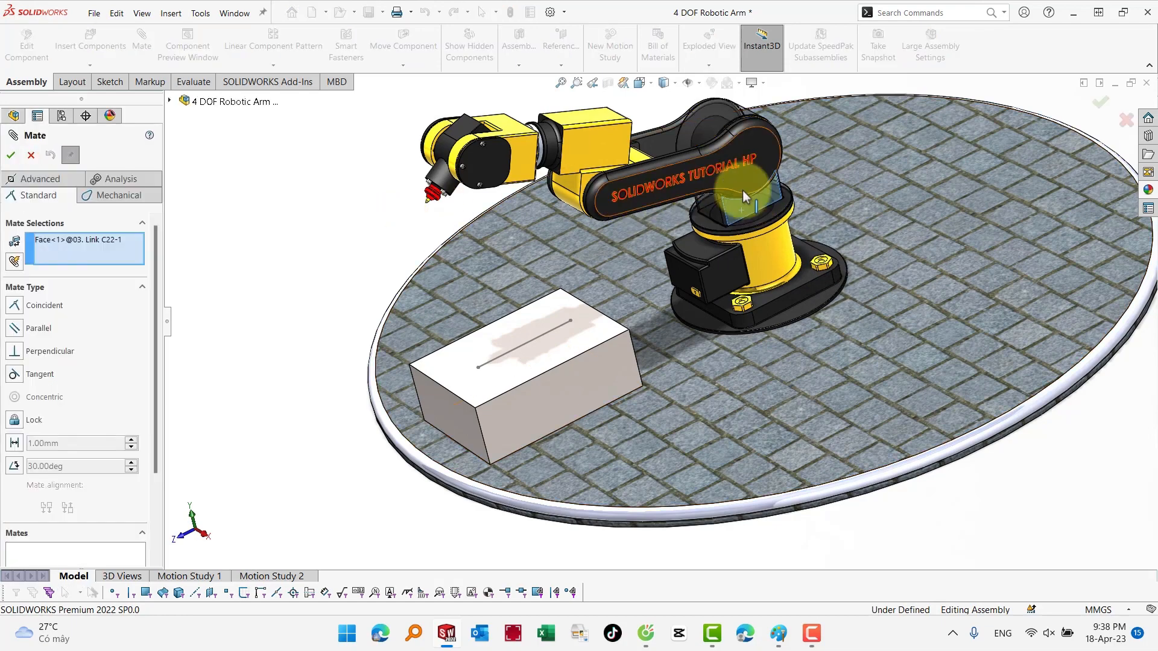
{"action": "left_click", "coordinate": [758, 180]}
{"action": "left_click", "coordinate": [837, 165]}
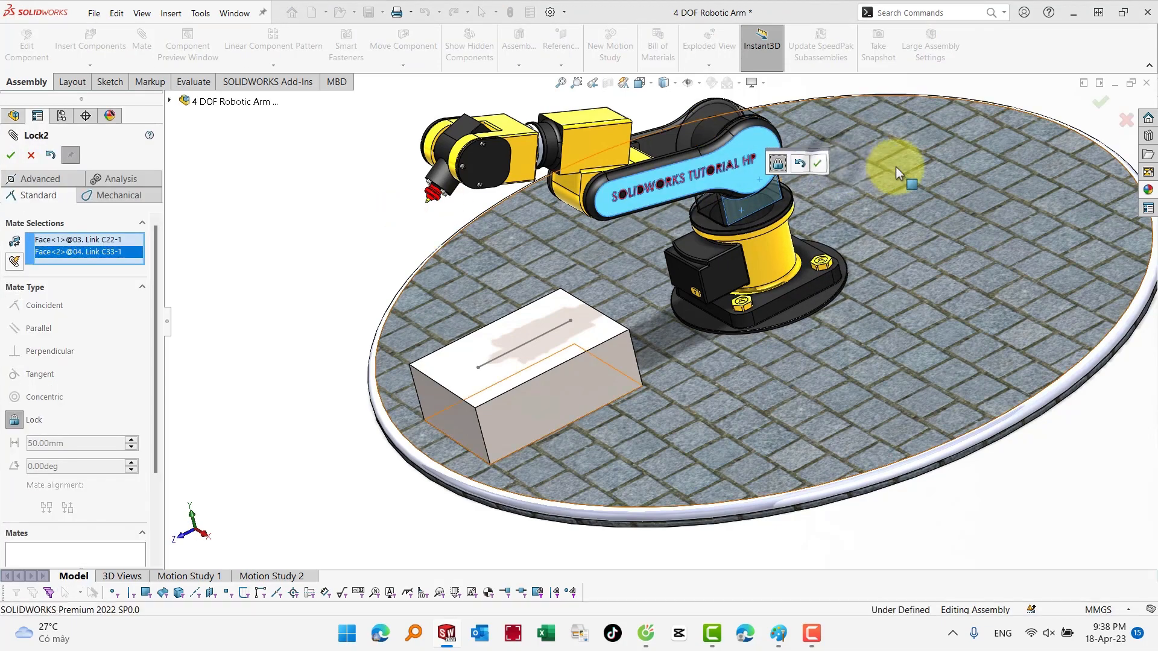
{"action": "left_click", "coordinate": [817, 163]}
Mate the top face of the Revolver parallel to the top face of the Tool Holder
{"action": "scroll", "coordinate": [606, 157], "scroll_direction": "down", "scroll_amount": 5}
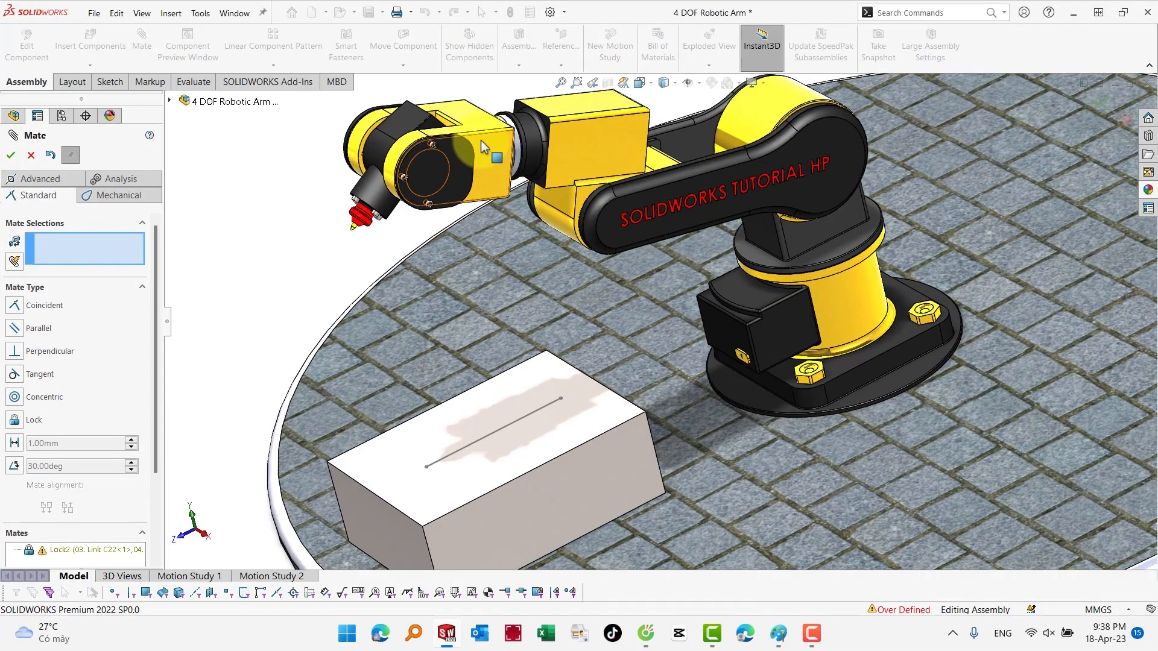
{"action": "left_click", "coordinate": [476, 119]}
{"action": "left_click", "coordinate": [559, 106]}
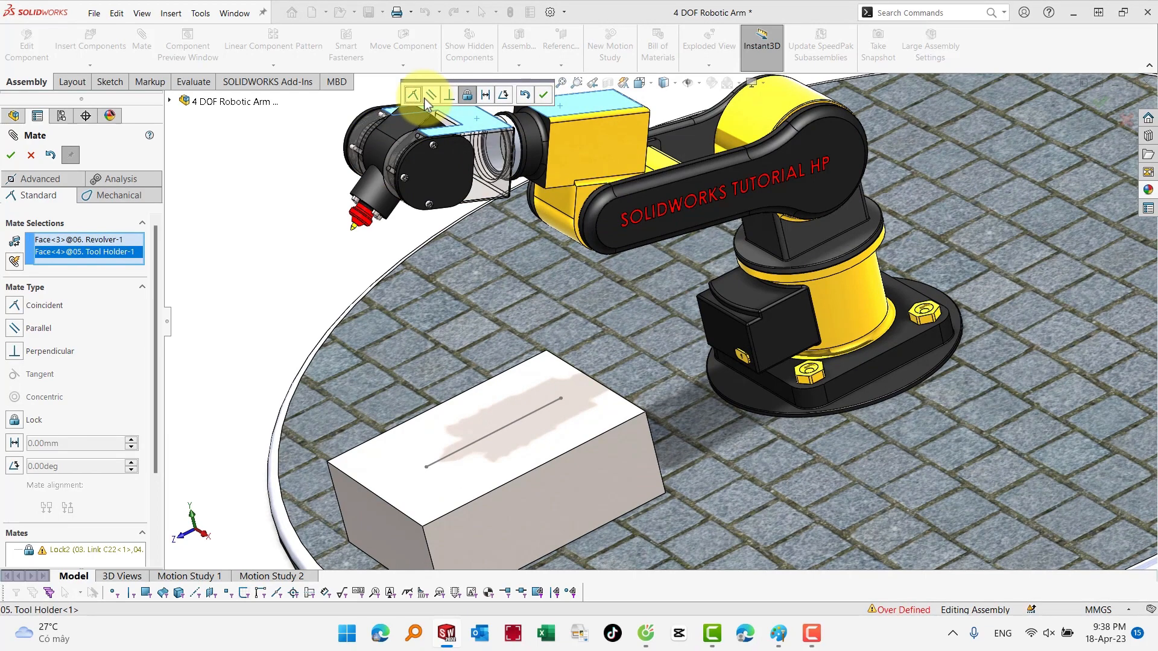
{"action": "left_click", "coordinate": [431, 94]}
{"action": "left_click", "coordinate": [565, 97]}
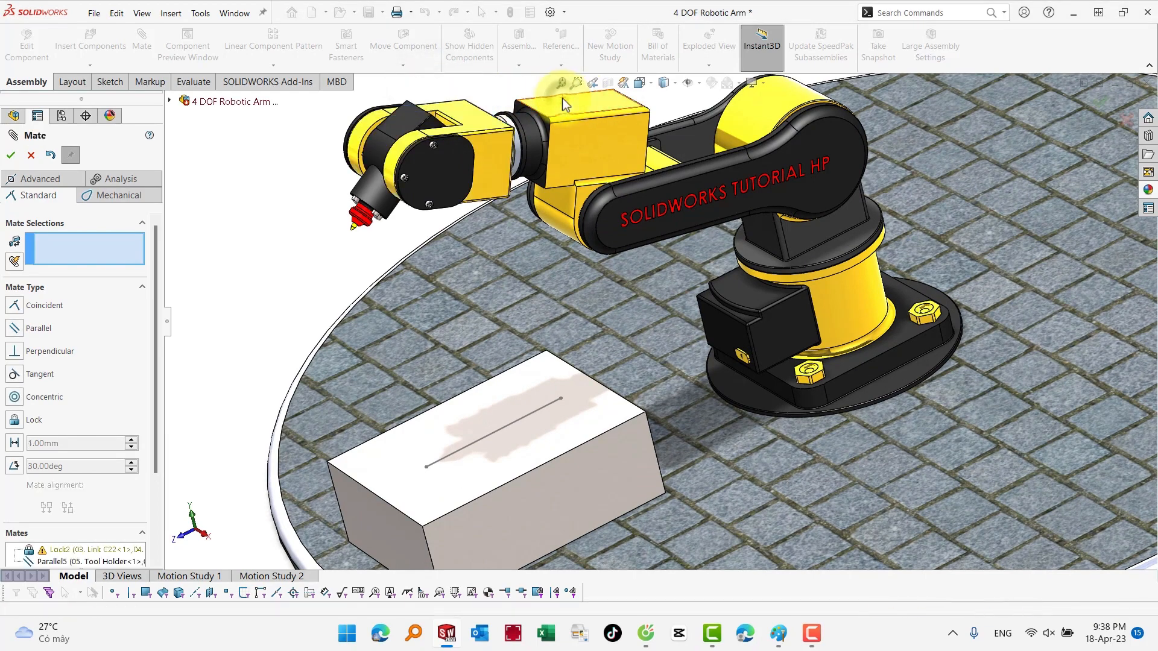
Add a lock mate between the side faces of the Revolver and the Tool Holder
{"action": "scroll", "coordinate": [533, 234], "scroll_direction": "up", "scroll_amount": 3}
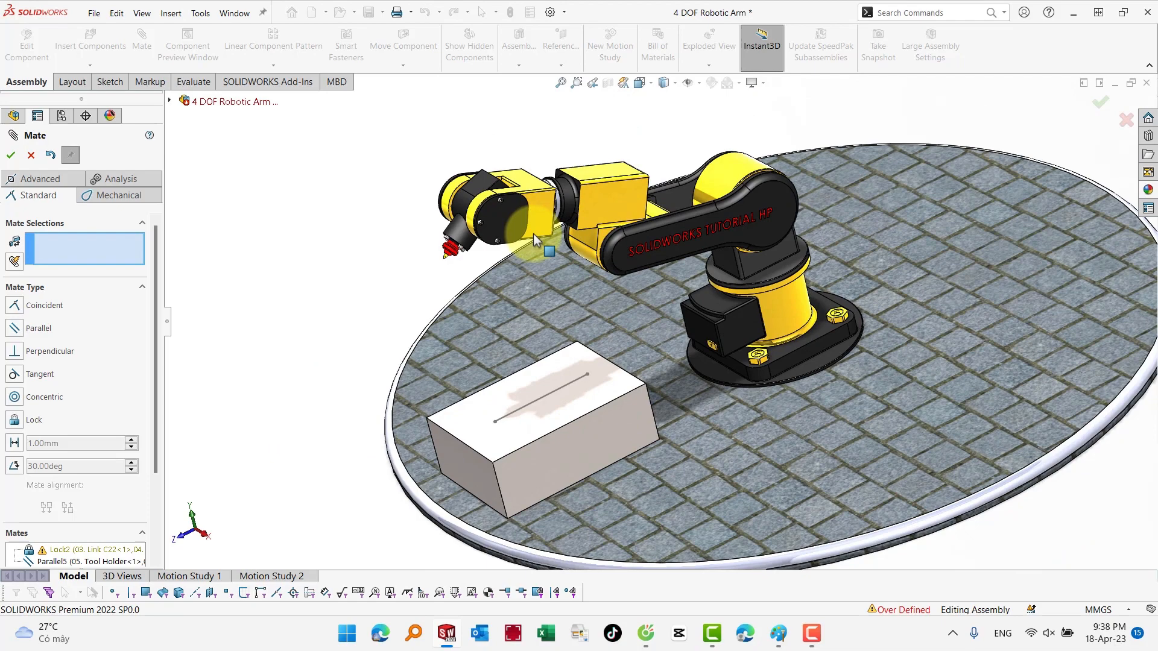
{"action": "left_click", "coordinate": [551, 208]}
{"action": "left_click", "coordinate": [603, 196]}
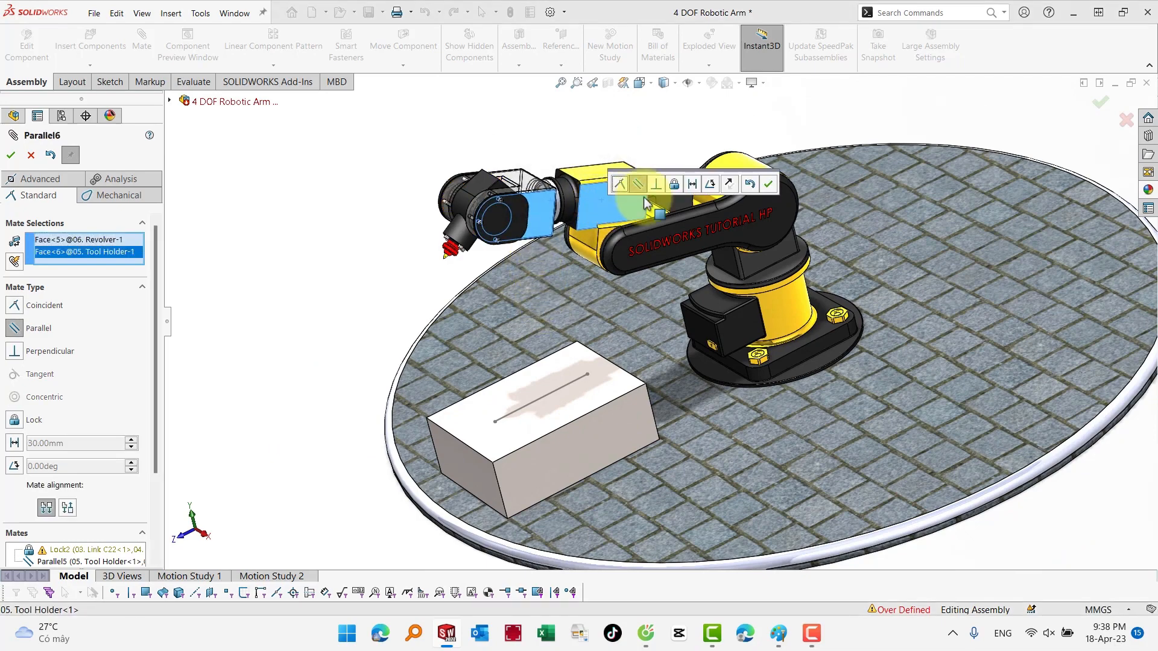
{"action": "left_click", "coordinate": [674, 183]}
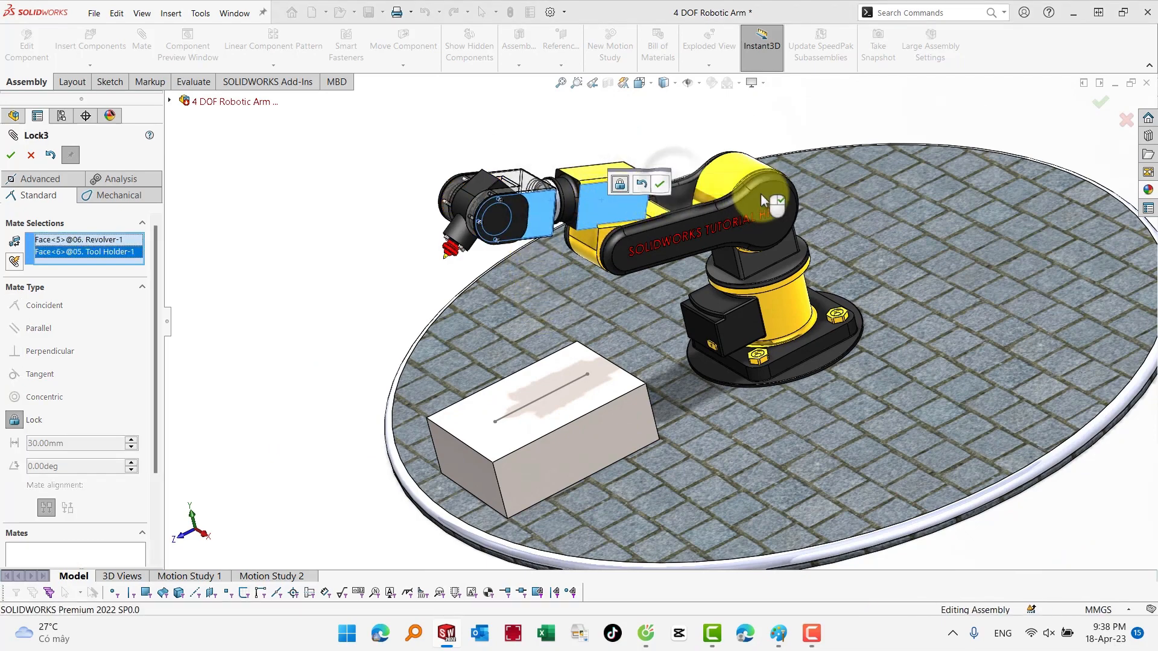
{"action": "left_click", "coordinate": [661, 183]}
Mate the flat face of Link C22 parallel to the block's long side face and lock it to the Base's cylindrical face
{"action": "left_click_drag", "start_coordinate": [548, 222], "coordinate": [559, 280]}
{"action": "left_click", "coordinate": [758, 263]}
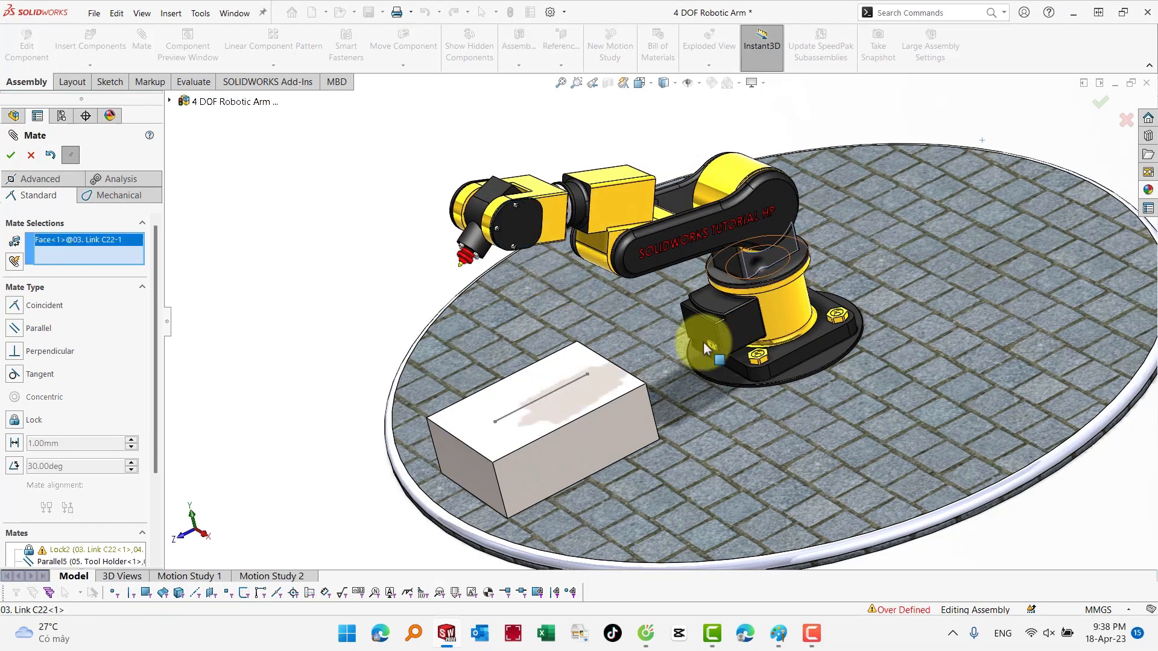
{"action": "left_click", "coordinate": [617, 435]}
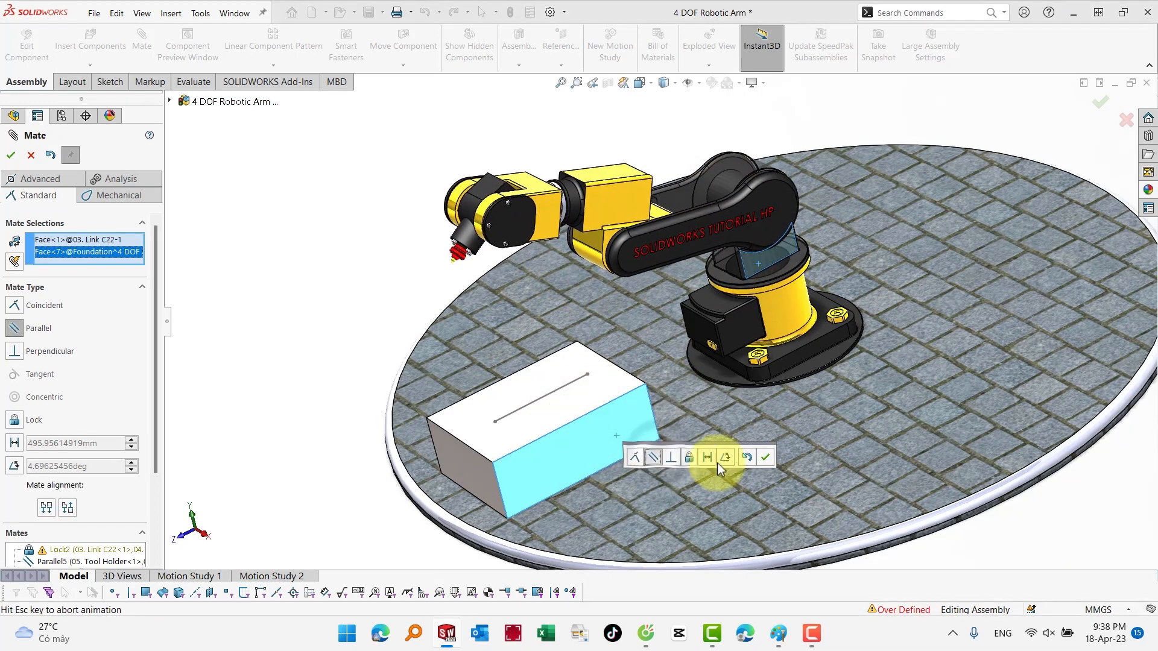
{"action": "left_click", "coordinate": [766, 457]}
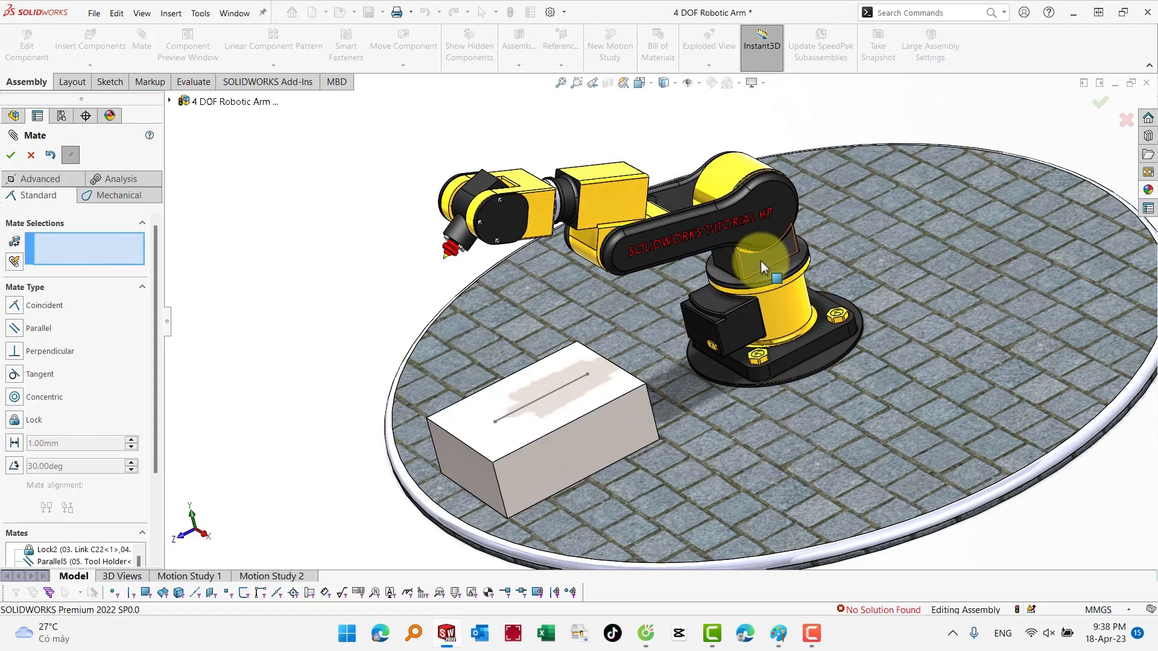
{"action": "left_click", "coordinate": [791, 313]}
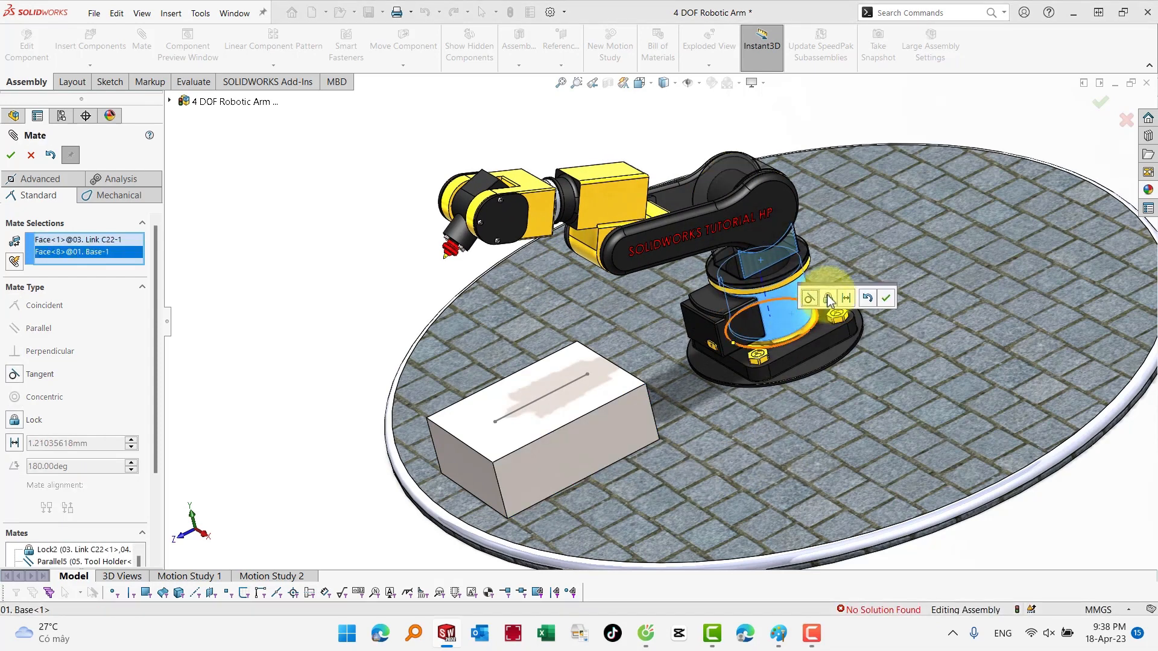
{"action": "left_click", "coordinate": [849, 298]}
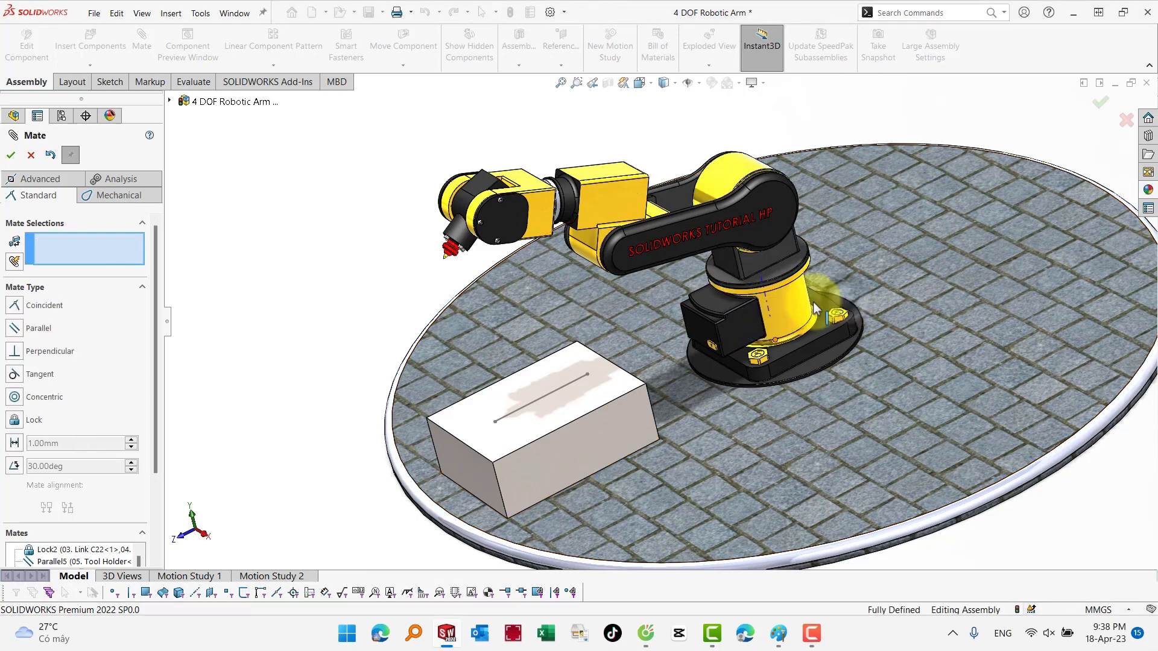
Clear the stray mate selection and swing the Cutter down over the near end of the sketched line on the block
{"action": "scroll", "coordinate": [486, 255], "scroll_direction": "down", "scroll_amount": 3}
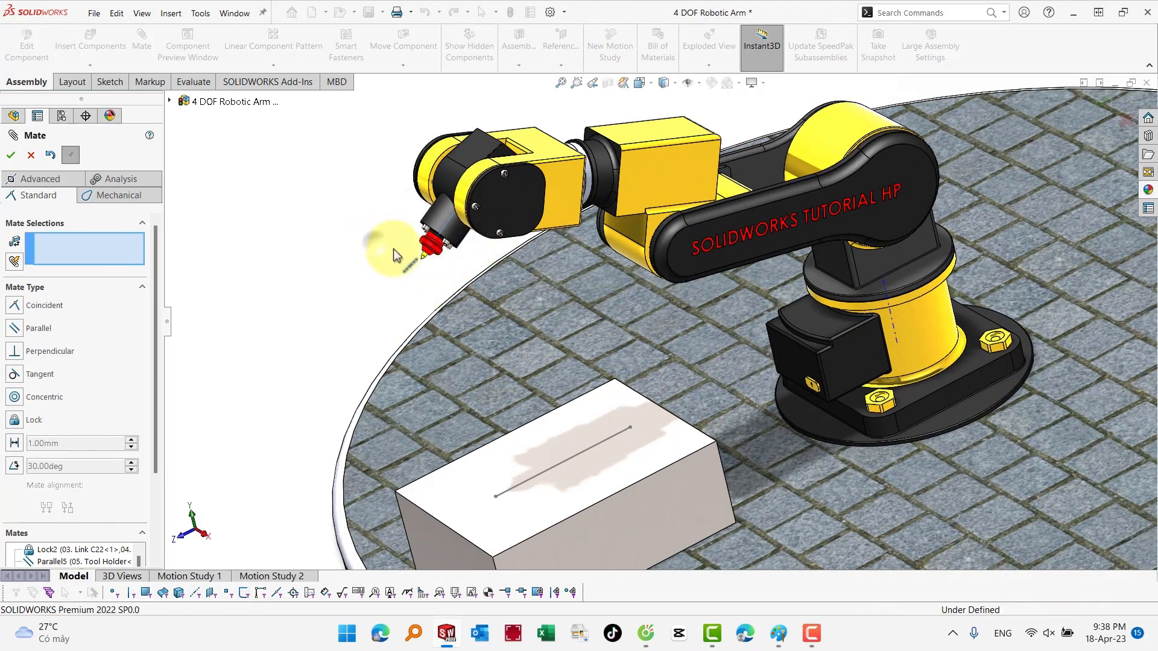
{"action": "left_click", "coordinate": [365, 208]}
{"action": "right_click", "coordinate": [75, 240]}
{"action": "left_click", "coordinate": [110, 248]}
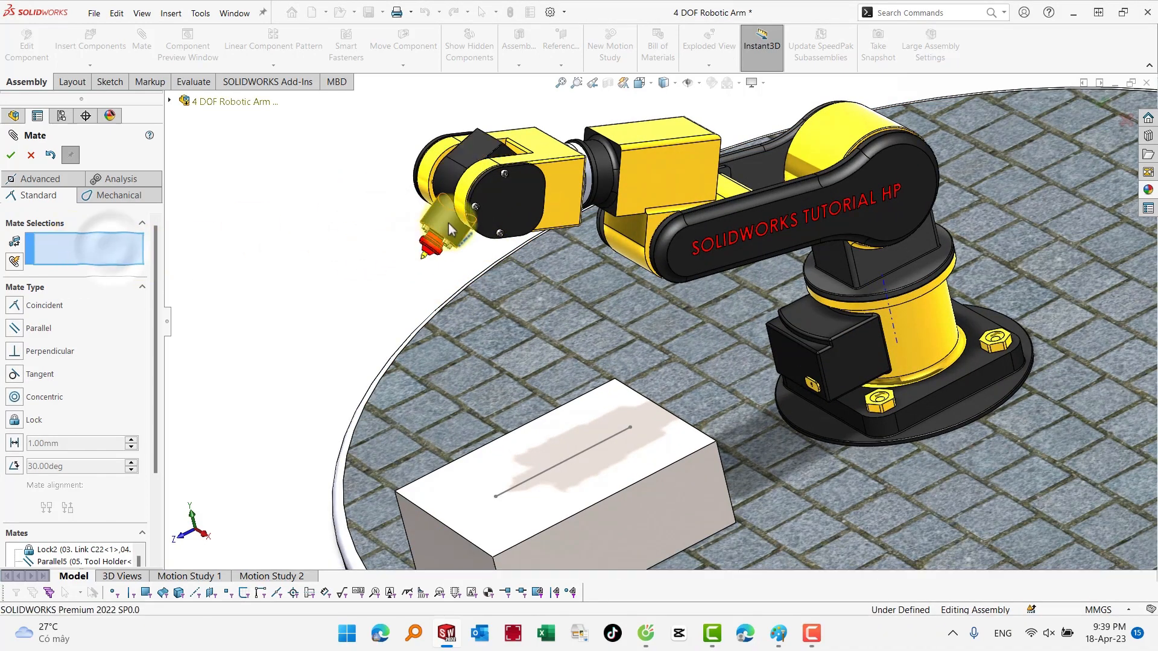
{"action": "left_click_drag", "start_coordinate": [437, 243], "coordinate": [474, 520]}
{"action": "scroll", "coordinate": [474, 520], "scroll_direction": "down", "scroll_amount": 5}
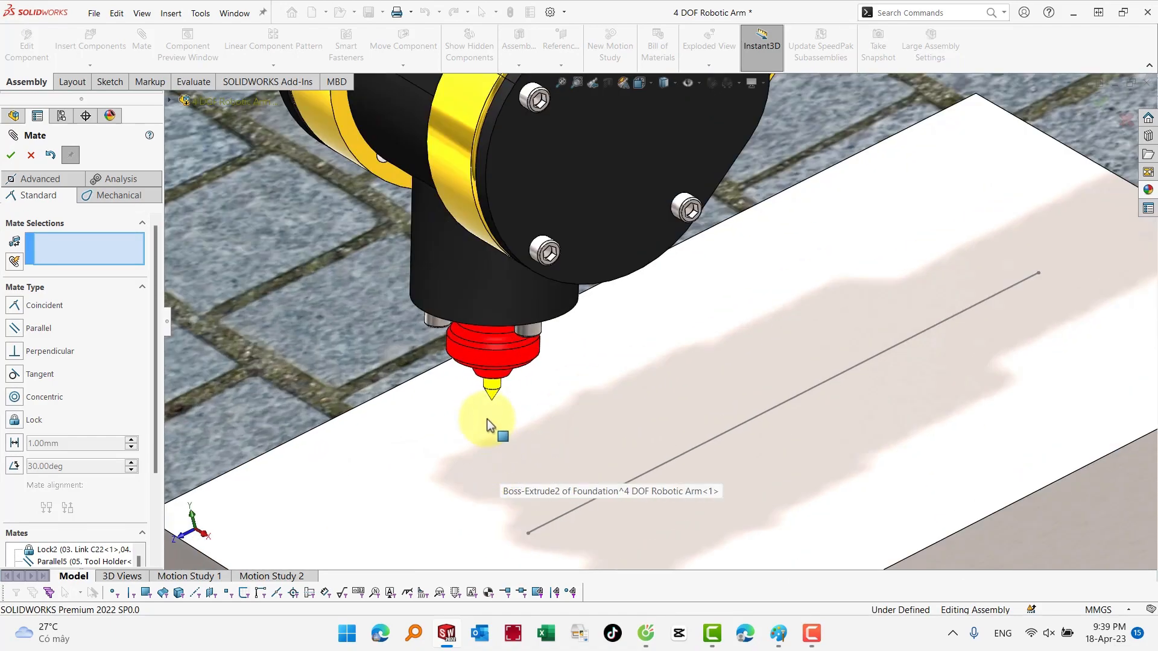
Mate the Cutter's tip vertex coincident with the near endpoint of the block's sketched line, adding the mate and over defining the assembly
{"action": "left_click", "coordinate": [491, 403]}
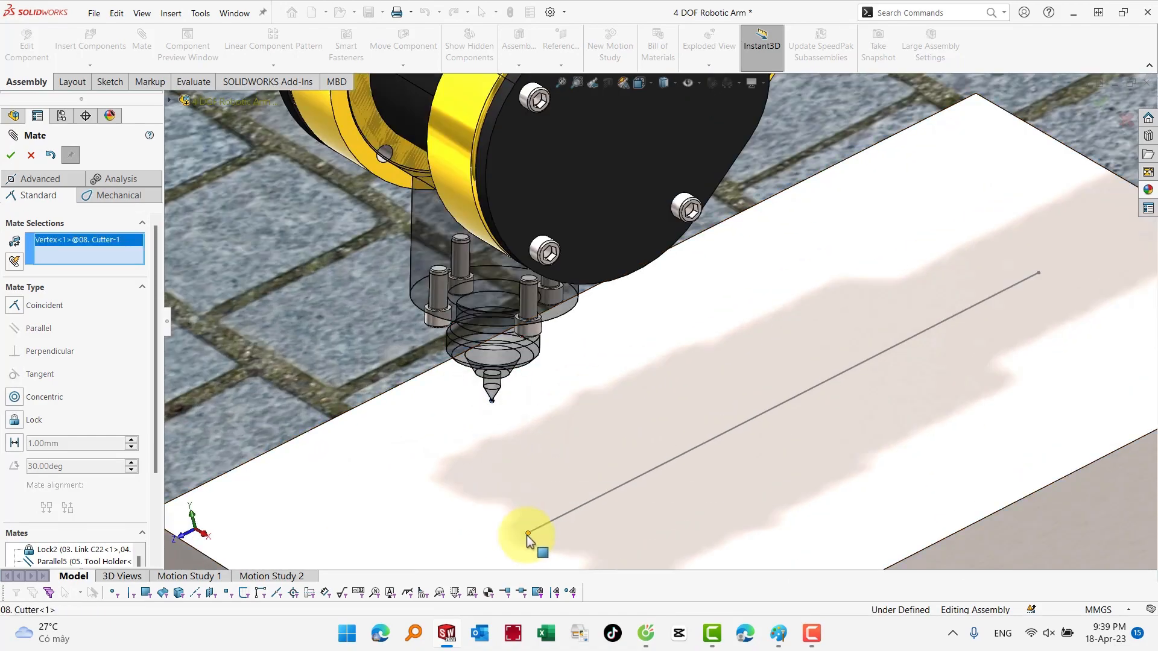
{"action": "left_click", "coordinate": [528, 534]}
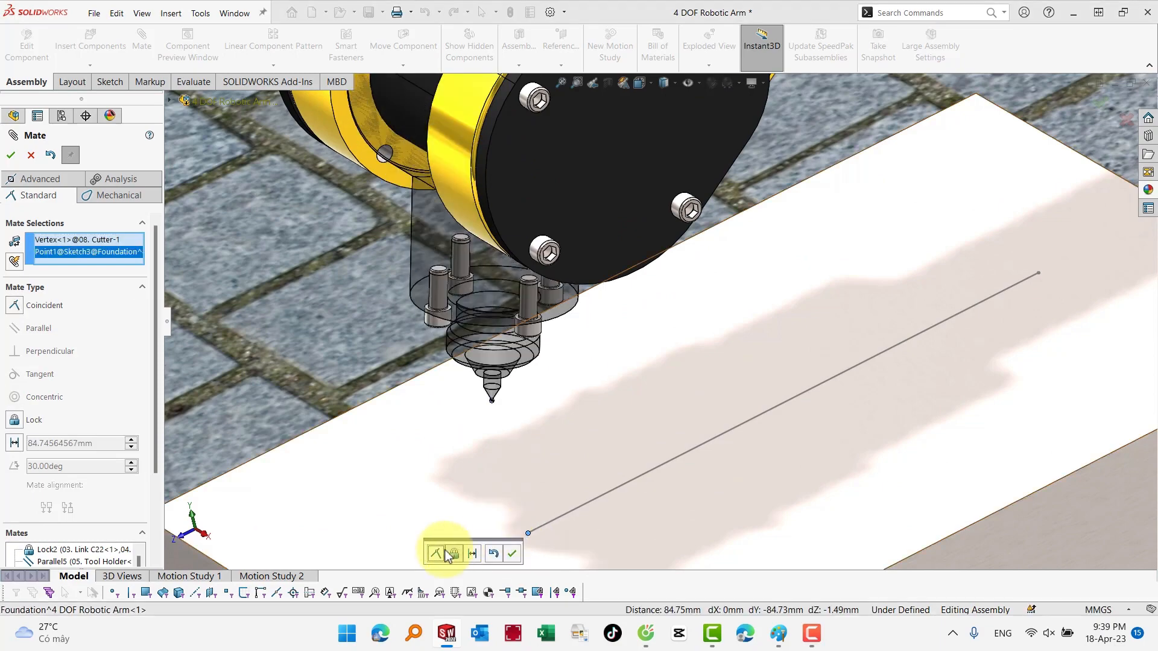
{"action": "left_click", "coordinate": [512, 554]}
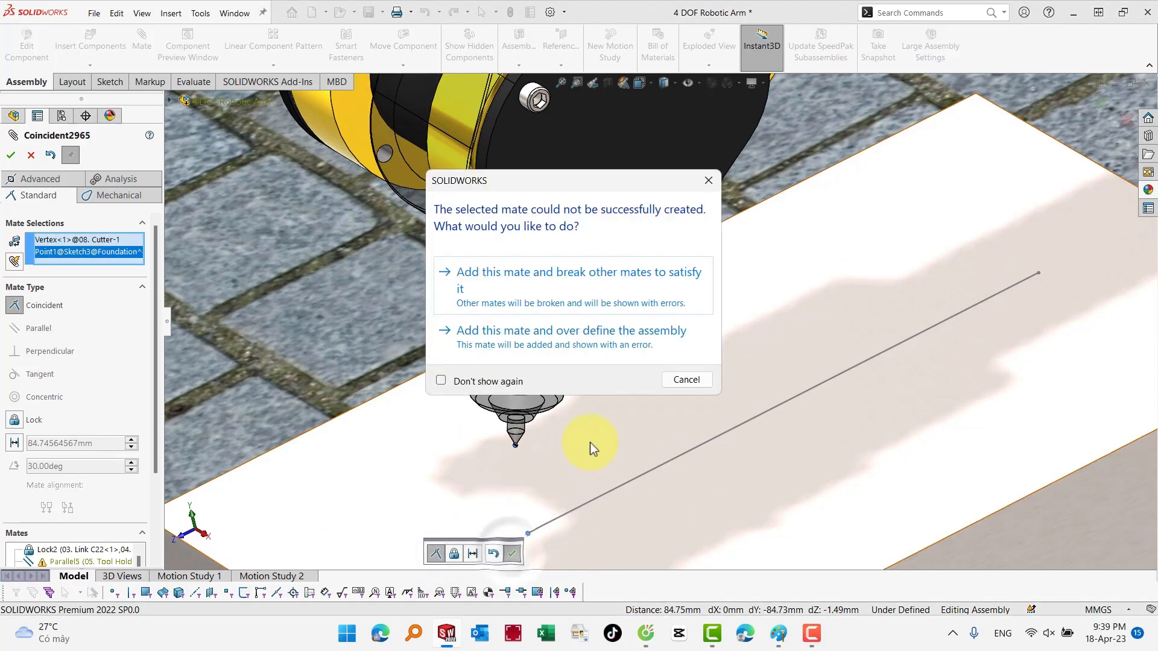
{"action": "left_click", "coordinate": [554, 348]}
{"action": "scroll", "coordinate": [554, 348], "scroll_direction": "up", "scroll_amount": 10}
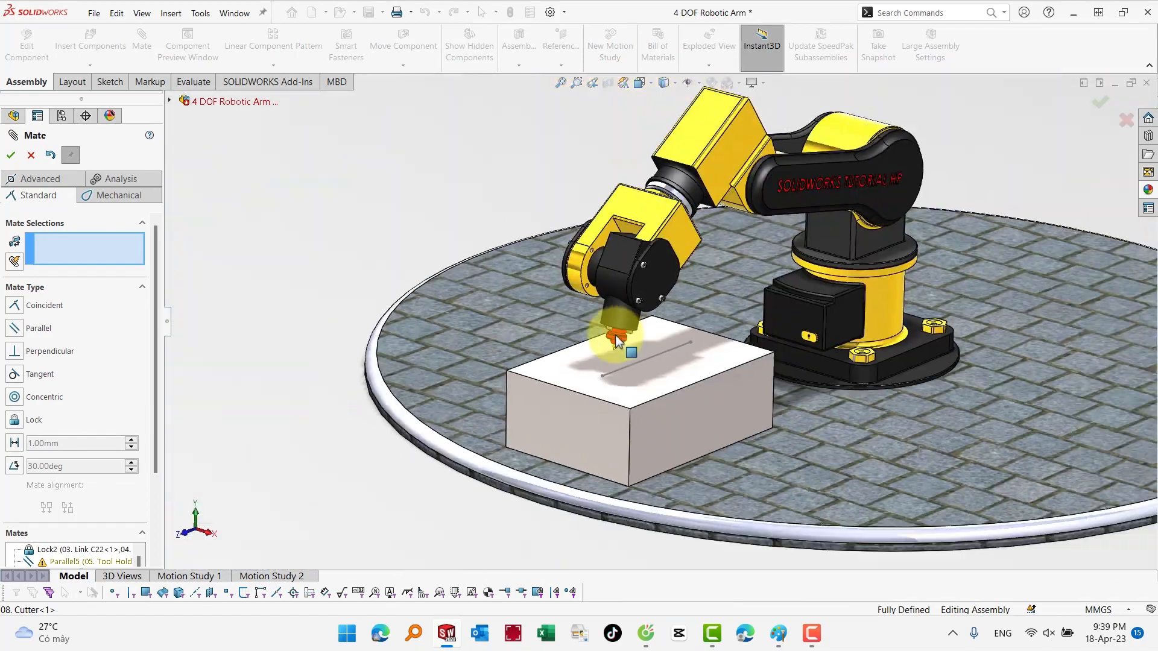
Set the newly added mates to be used for positioning only and close the Mate command
{"action": "left_click_drag", "start_coordinate": [725, 159], "coordinate": [718, 204]}
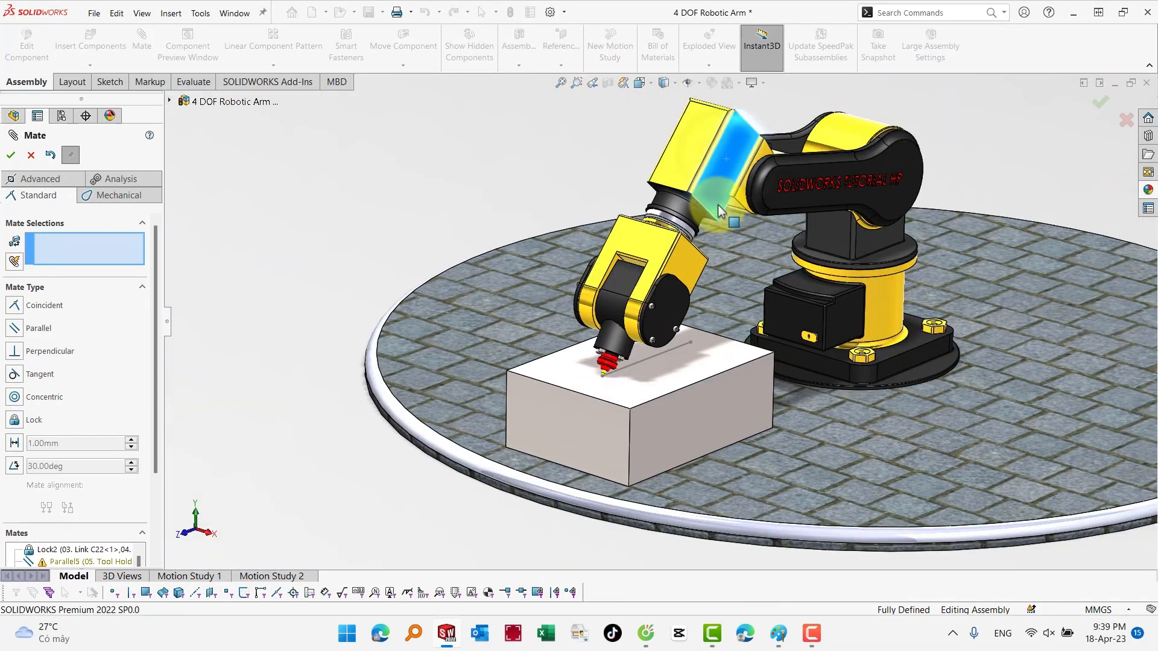
{"action": "scroll", "coordinate": [637, 357], "scroll_direction": "down", "scroll_amount": 1}
{"action": "scroll", "coordinate": [663, 345], "scroll_direction": "down", "scroll_amount": 2}
{"action": "mouse_move", "coordinate": [663, 345]}
{"action": "middle_mouse_down"}
{"action": "mouse_move", "coordinate": [633, 310]}
{"action": "mouse_move", "coordinate": [677, 344]}
{"action": "middle_mouse_up"}
{"action": "scroll", "coordinate": [677, 343], "scroll_direction": "up", "scroll_amount": 5}
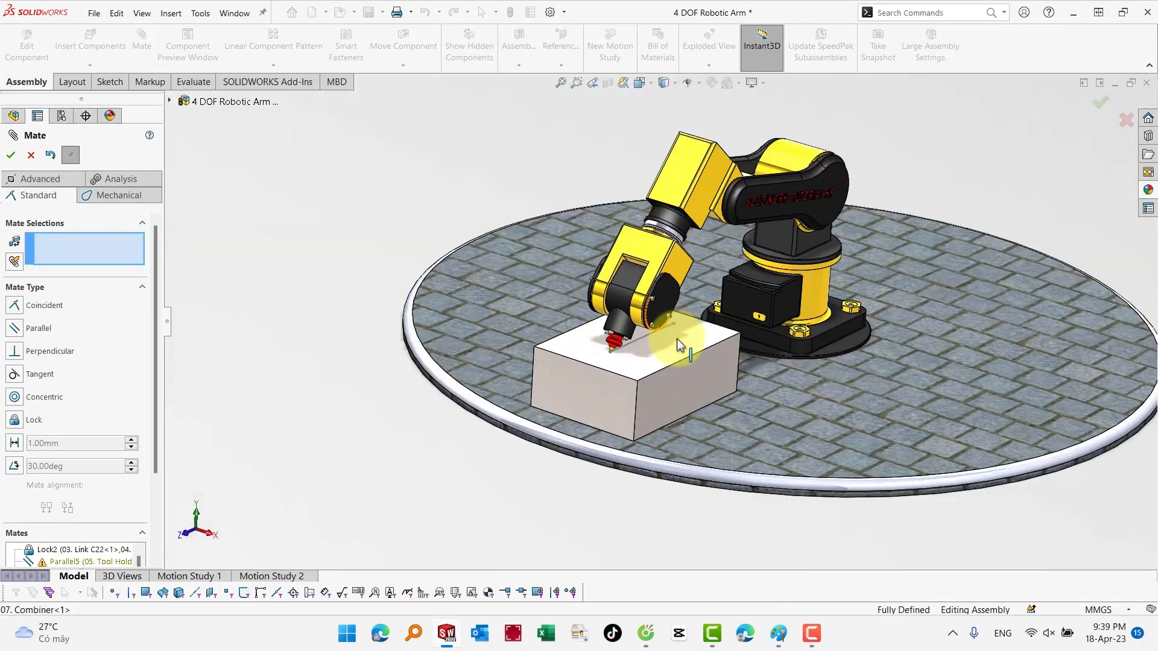
{"action": "middle_click_drag", "start_coordinate": [686, 271], "coordinate": [653, 264]}
{"action": "left_click_drag", "start_coordinate": [155, 343], "coordinate": [89, 494]}
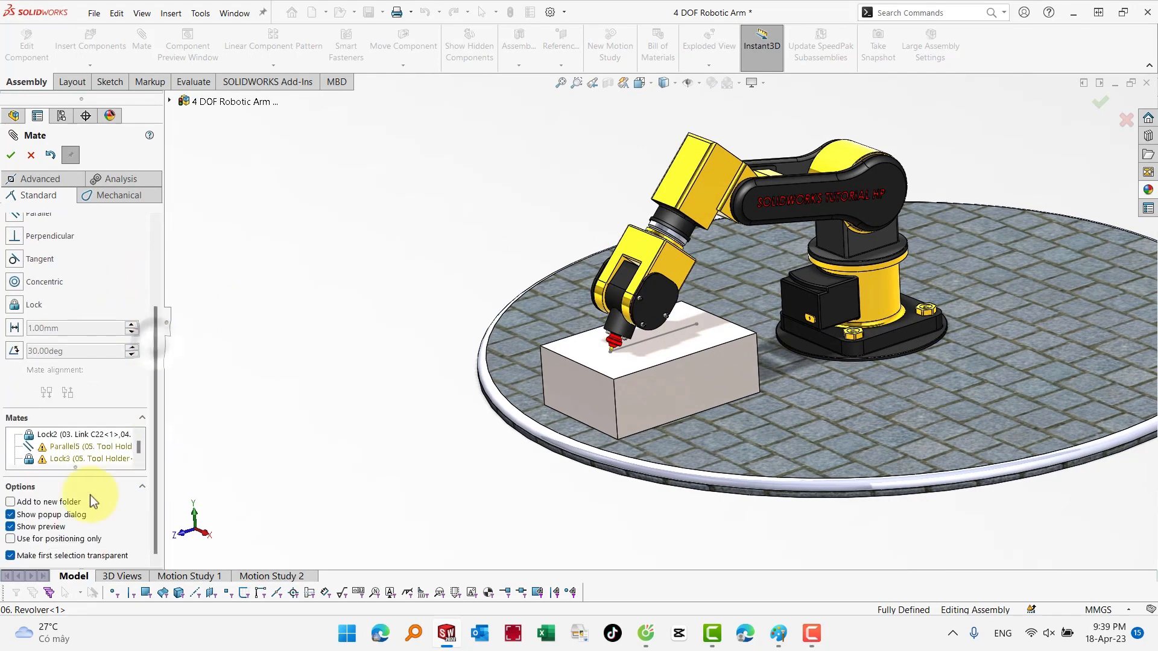
{"action": "left_click", "coordinate": [31, 158]}
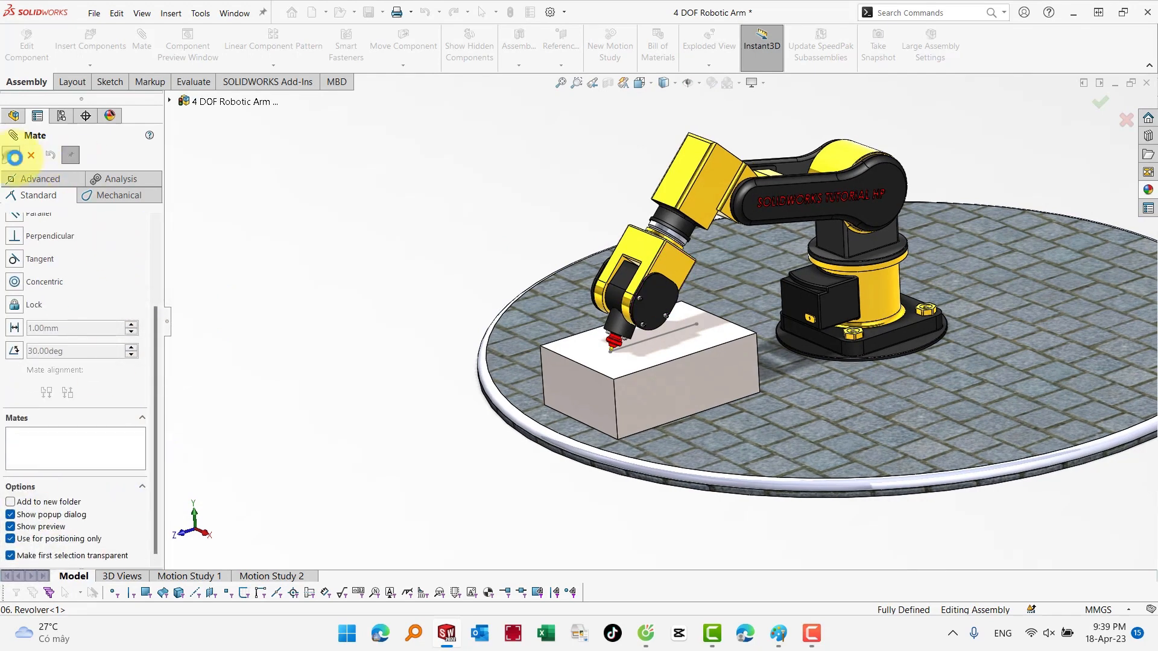
Edit the Mate Controller and add the arm's current pose as Position 4
{"action": "right_click", "coordinate": [38, 489]}
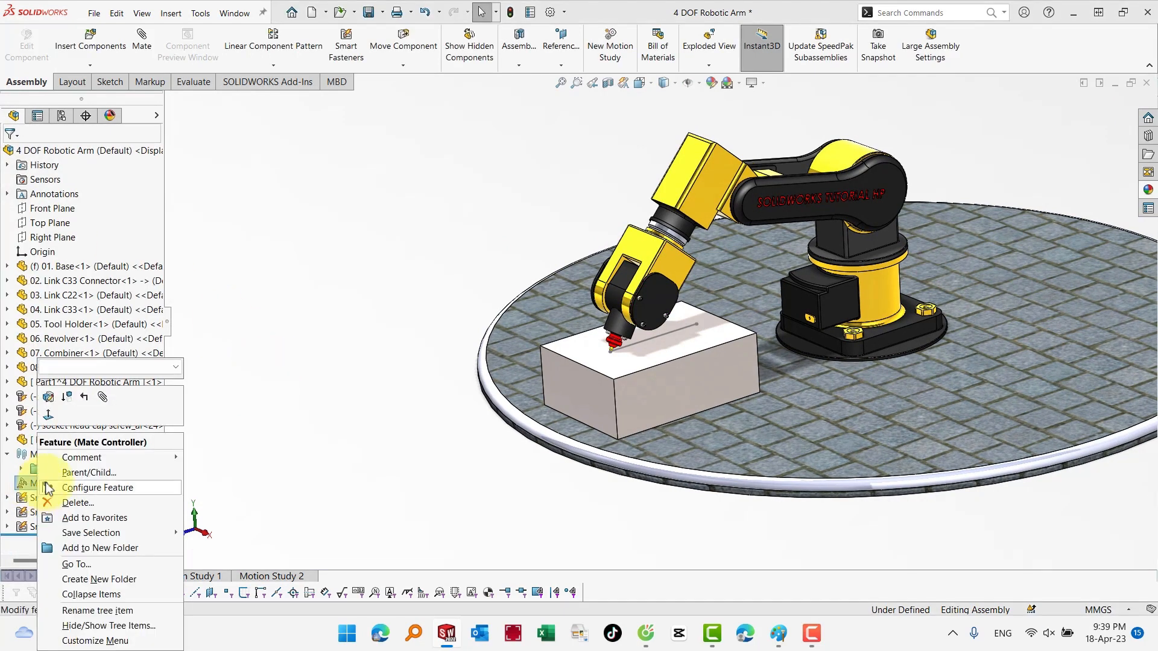
{"action": "left_click", "coordinate": [52, 395]}
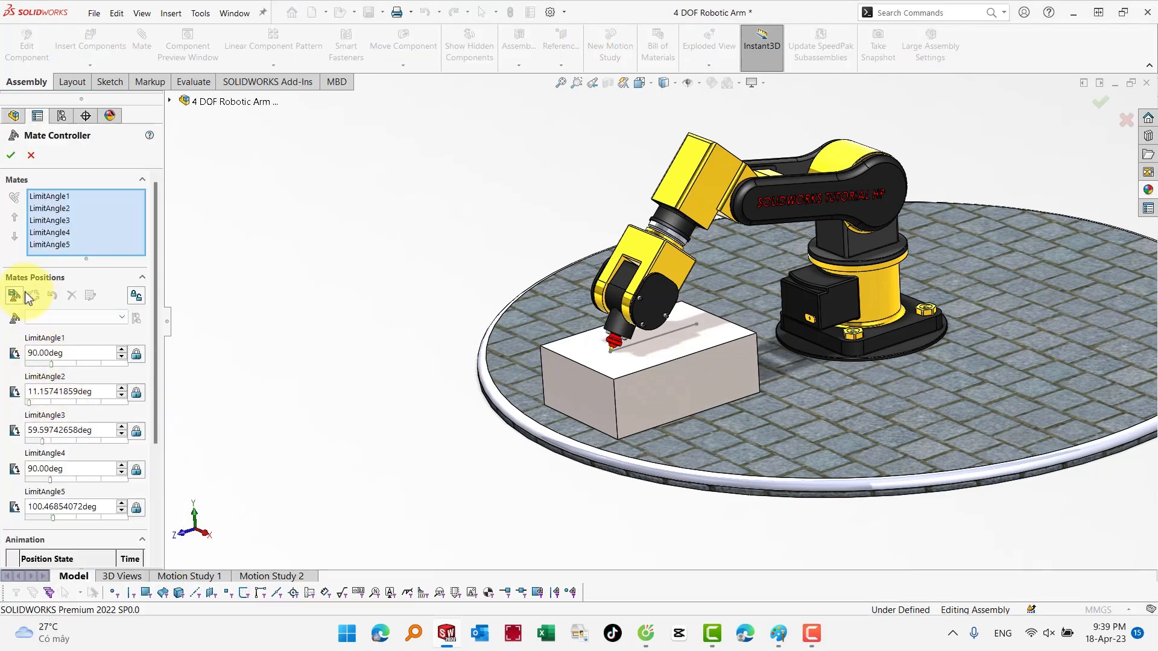
{"action": "left_click", "coordinate": [14, 296]}
{"action": "left_click", "coordinate": [633, 290]}
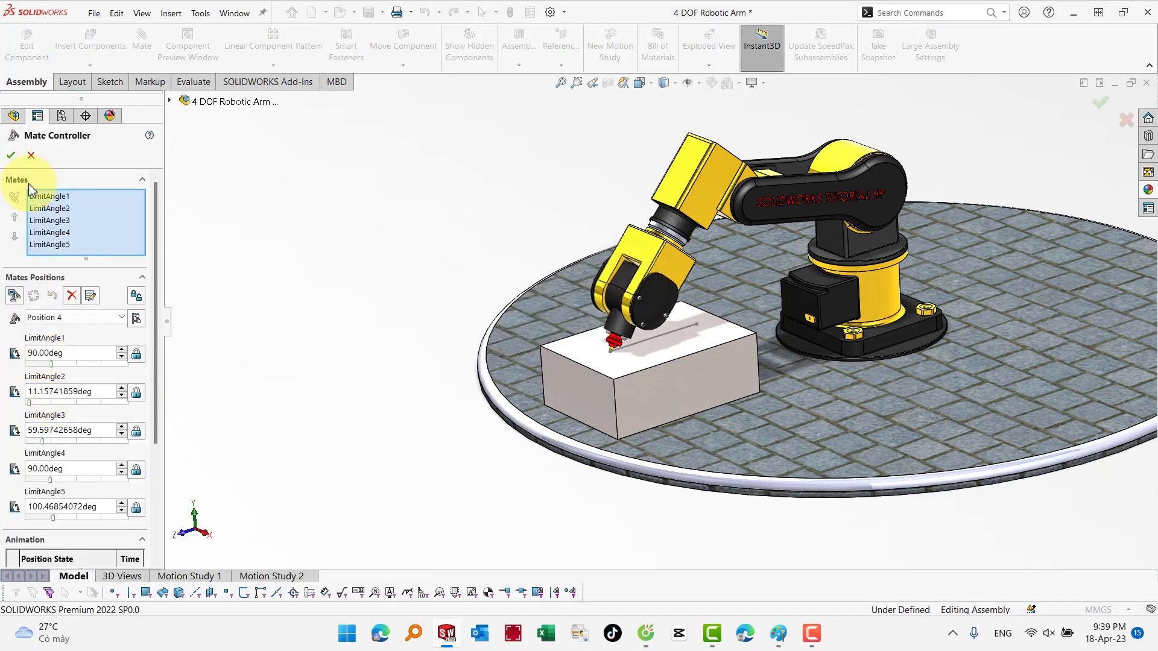
Calculate the Mate Controller animation for all positions, including Position 4, and accept the feature
{"action": "scroll", "coordinate": [157, 364], "scroll_direction": "down", "scroll_amount": 5}
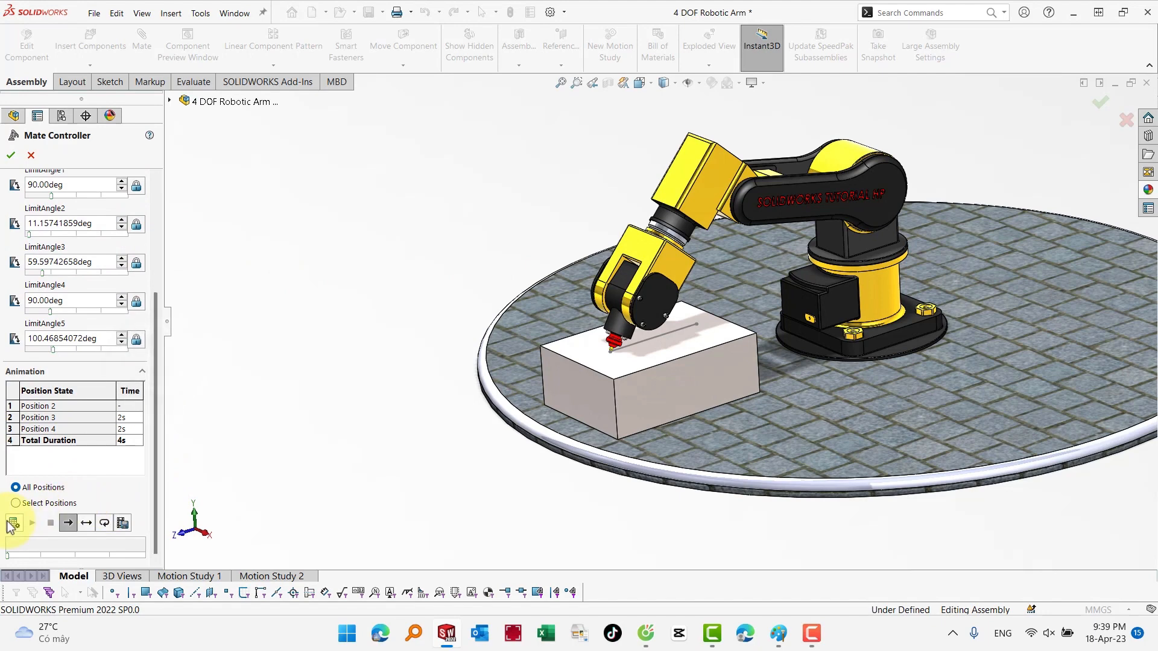
{"action": "left_click", "coordinate": [13, 522]}
{"action": "scroll", "coordinate": [682, 321], "scroll_direction": "up", "scroll_amount": 3}
{"action": "scroll", "coordinate": [707, 223], "scroll_direction": "down", "scroll_amount": 1}
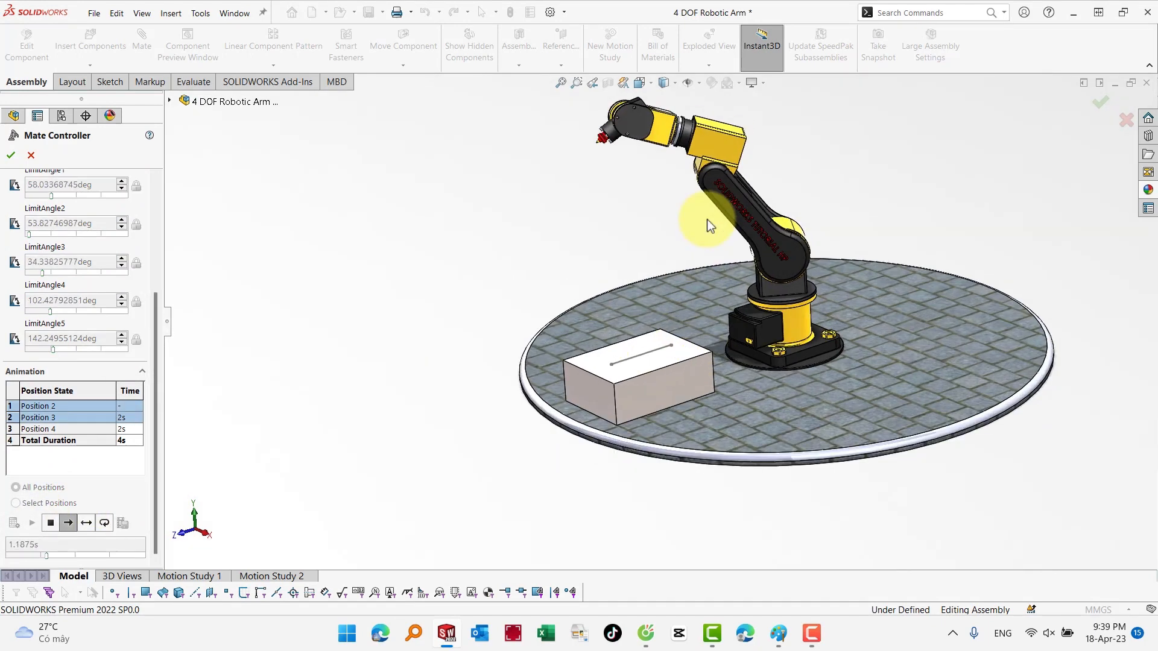
{"action": "scroll", "coordinate": [708, 222], "scroll_direction": "down", "scroll_amount": 2}
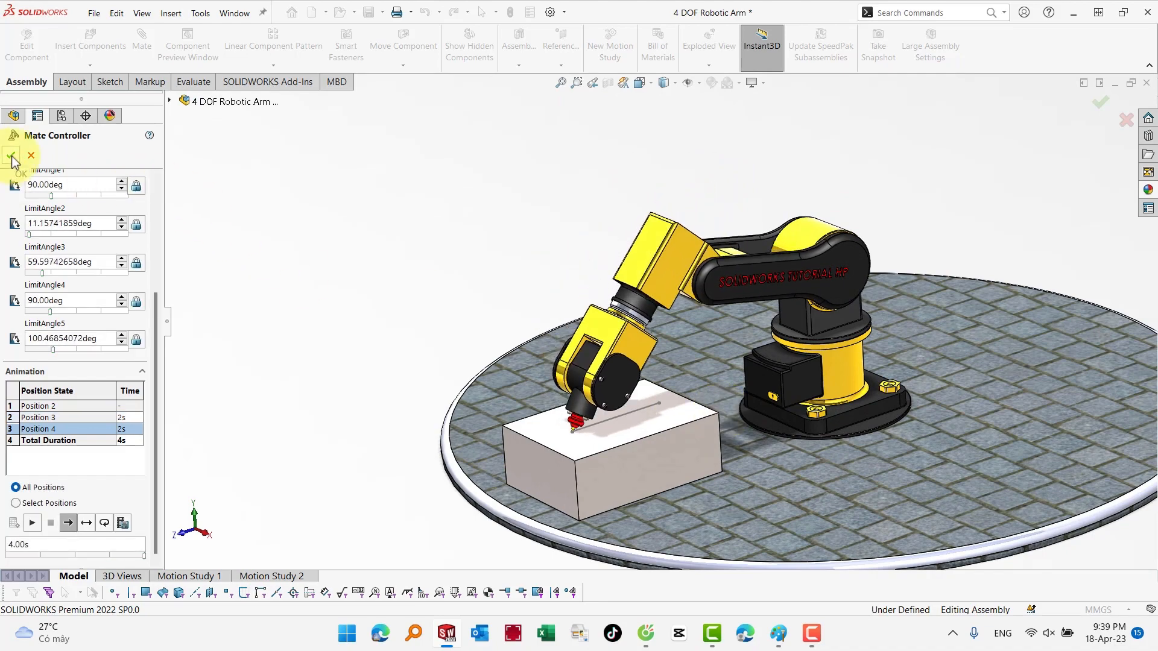
{"action": "scroll", "coordinate": [840, 433], "scroll_direction": "down", "scroll_amount": 2}
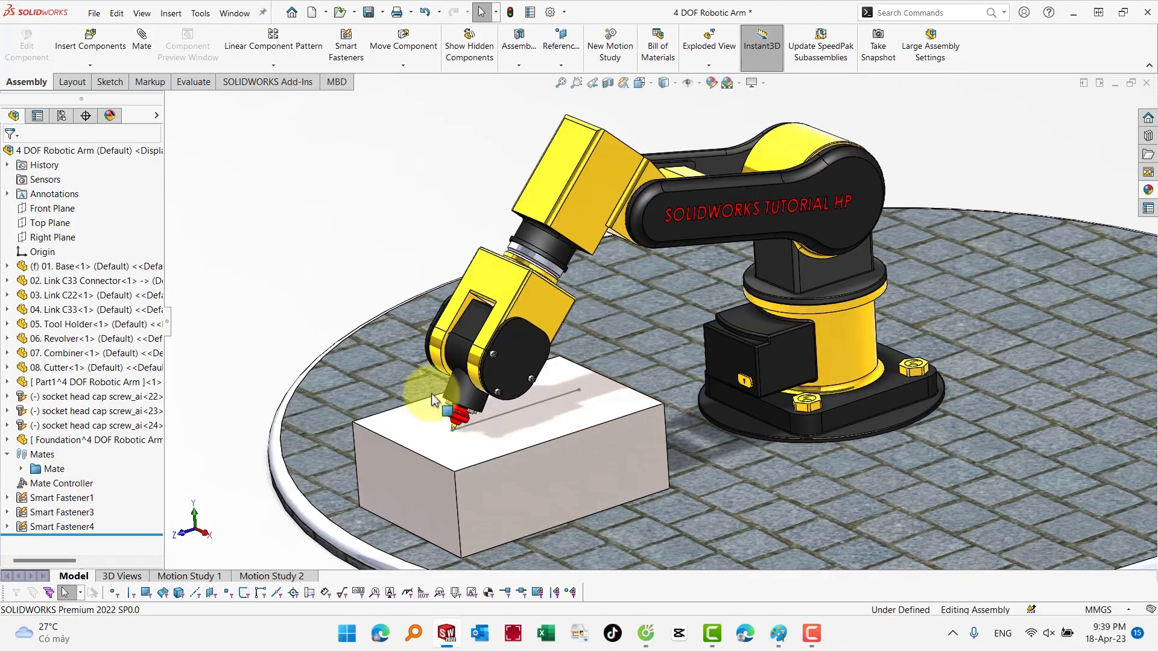
Start a new mate and lock the flat face of Link C22 to the cylindrical face of the Base
{"action": "key", "text": "s"}
{"action": "left_click", "coordinate": [349, 251]}
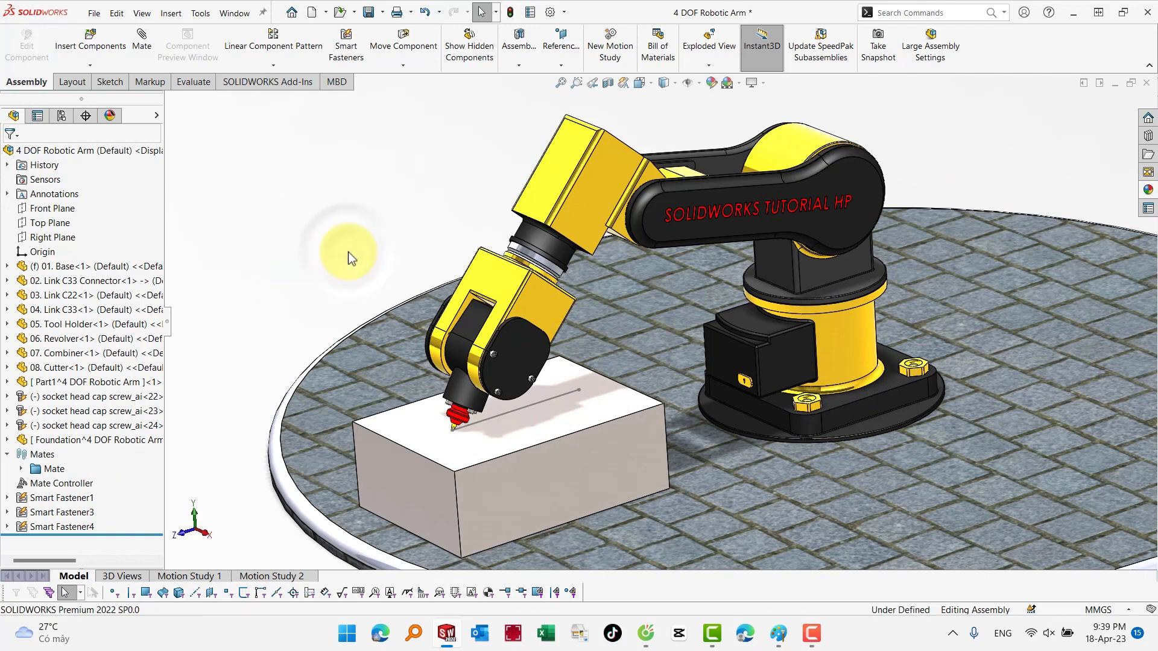
{"action": "left_click", "coordinate": [820, 277]}
{"action": "left_click", "coordinate": [834, 323]}
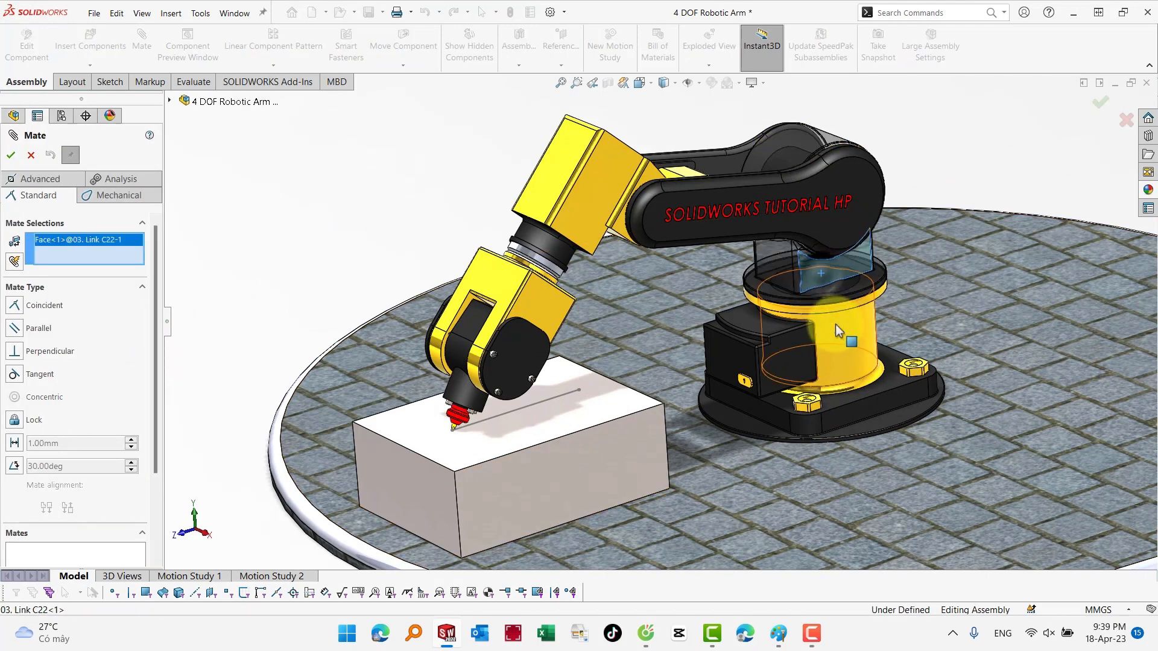
{"action": "left_click", "coordinate": [872, 346]}
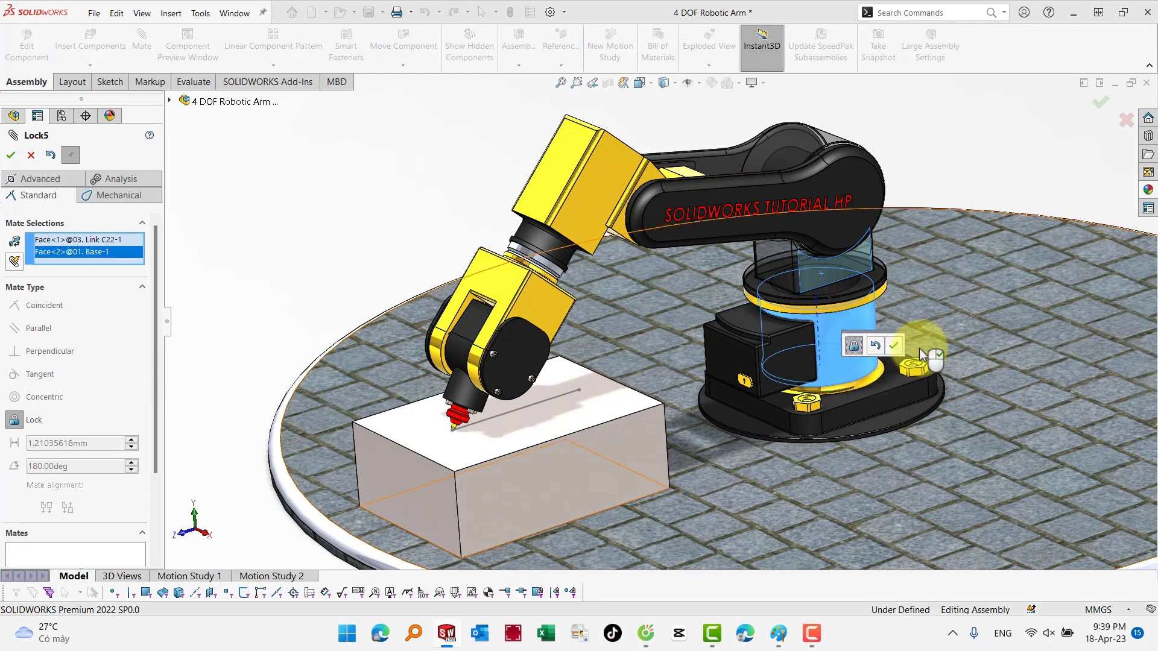
{"action": "left_click", "coordinate": [894, 345]}
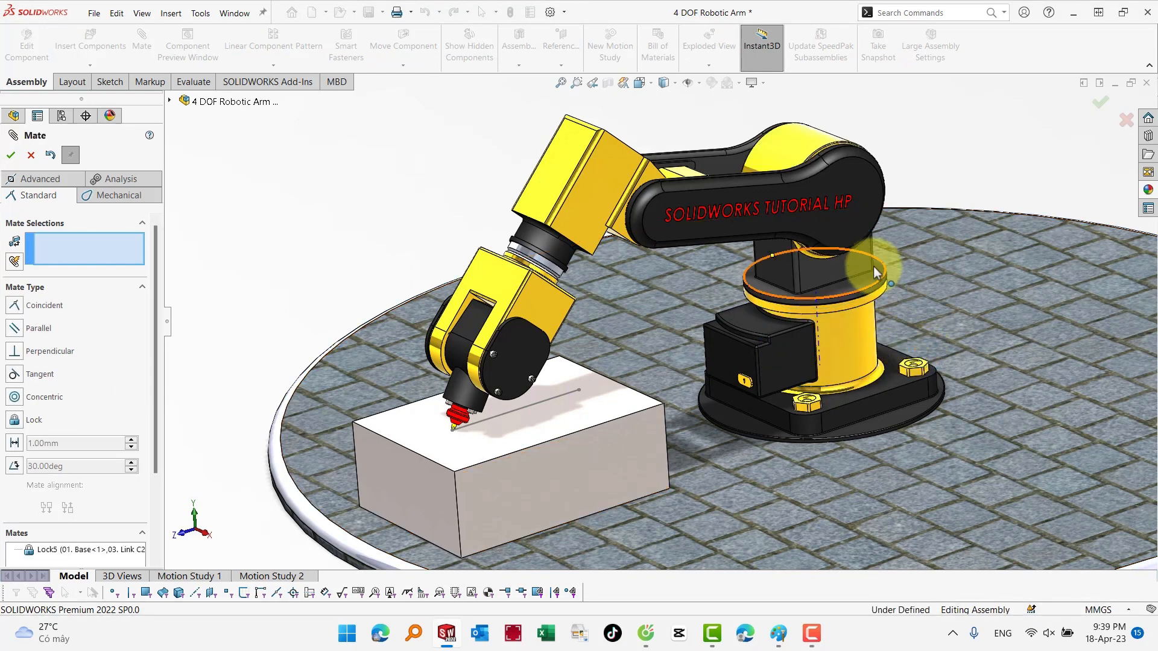
Add a lock mate between the lettered side face of Link C33 and the flat face of Link C22
{"action": "left_click", "coordinate": [747, 190]}
{"action": "left_click", "coordinate": [823, 263]}
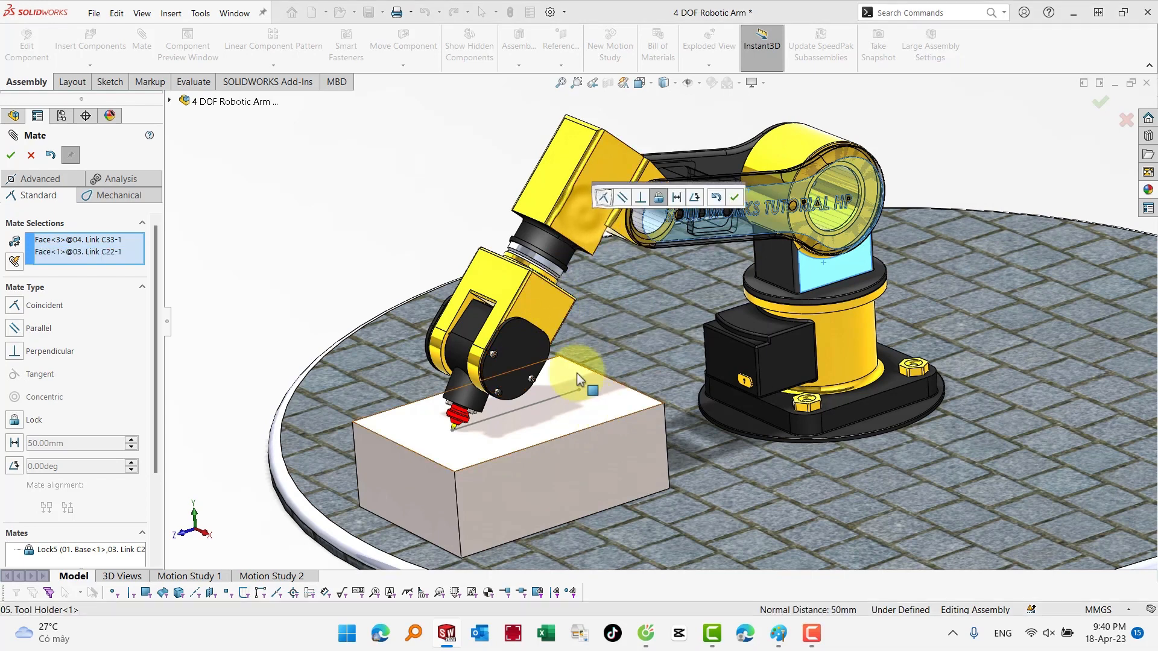
{"action": "right_click", "coordinate": [59, 249]}
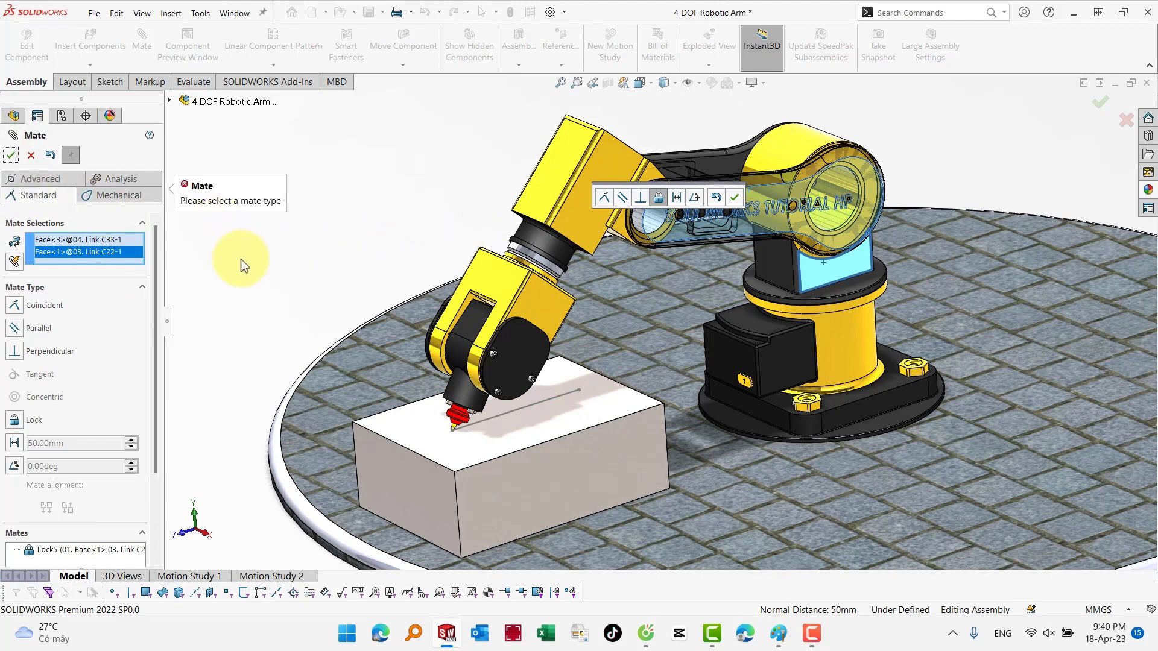
{"action": "left_click", "coordinate": [16, 420]}
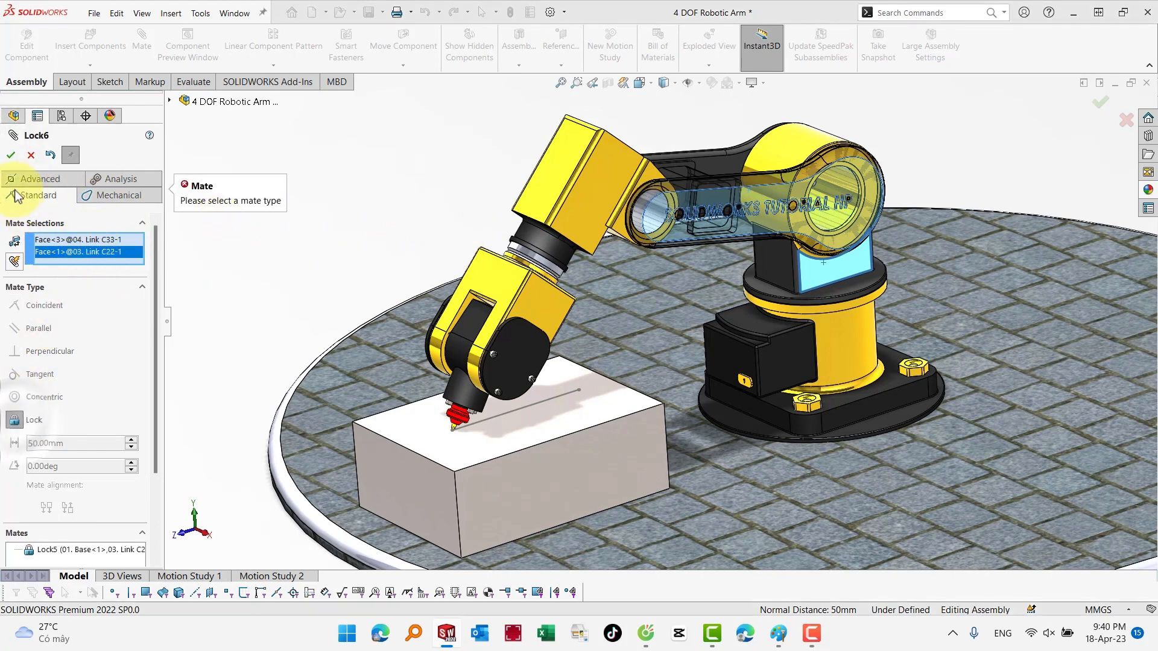
{"action": "left_click", "coordinate": [11, 156]}
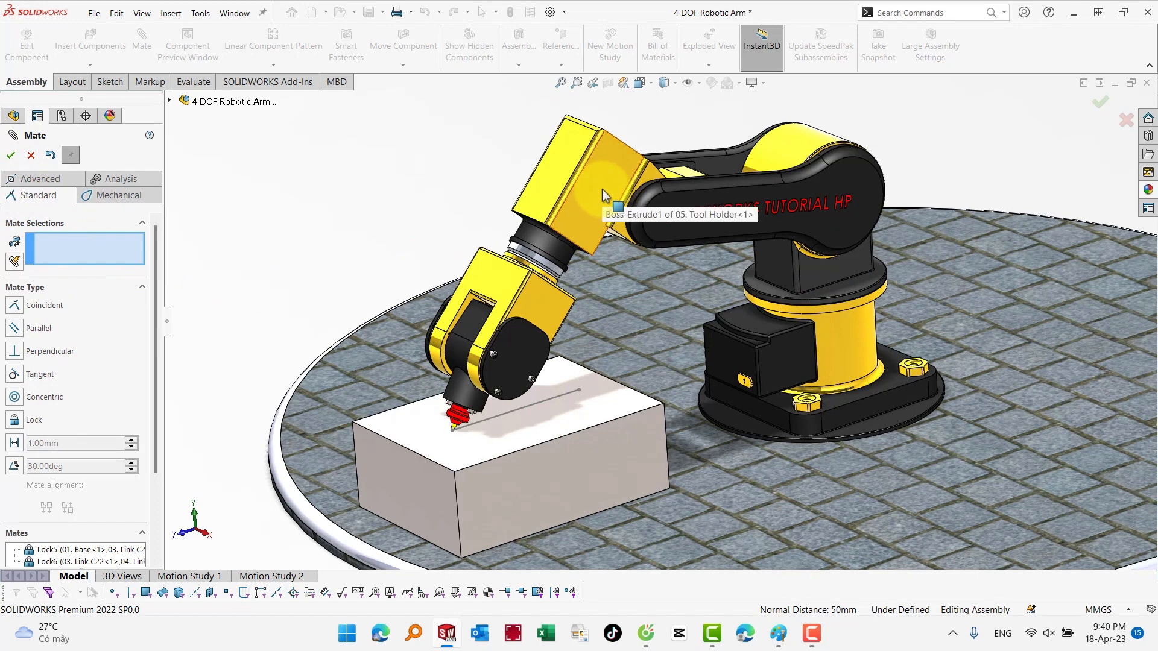
Add a lock mate between the top faces of the Revolver and the Tool Holder
{"action": "left_click", "coordinate": [502, 293]}
{"action": "left_click", "coordinate": [546, 184]}
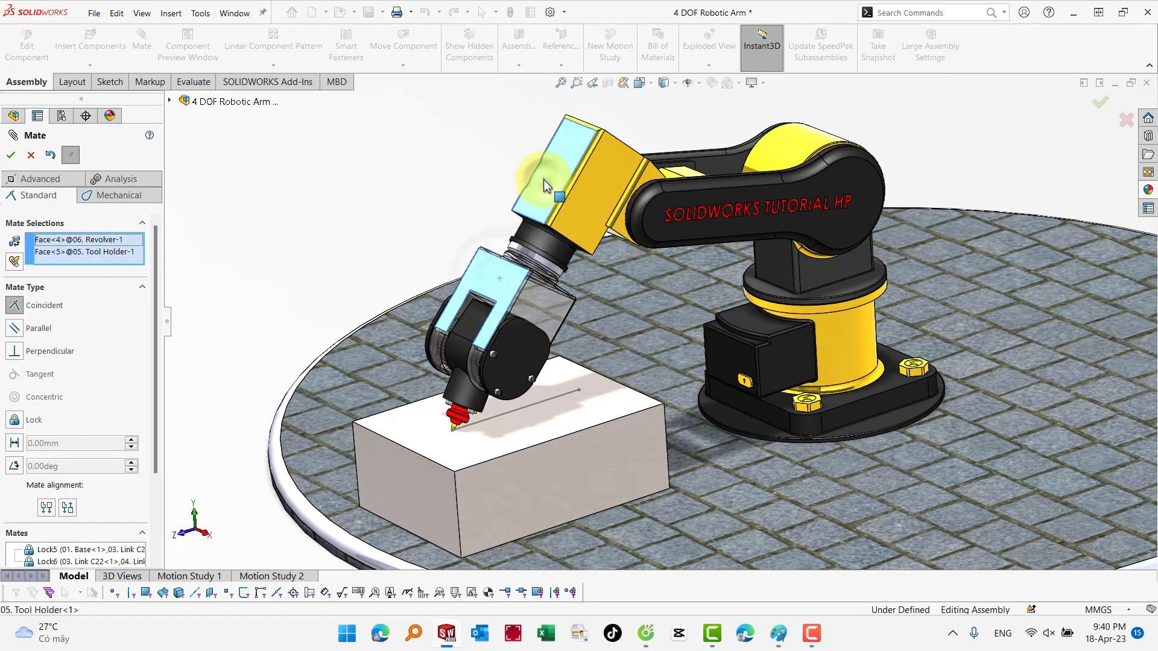
{"action": "left_click", "coordinate": [525, 161]}
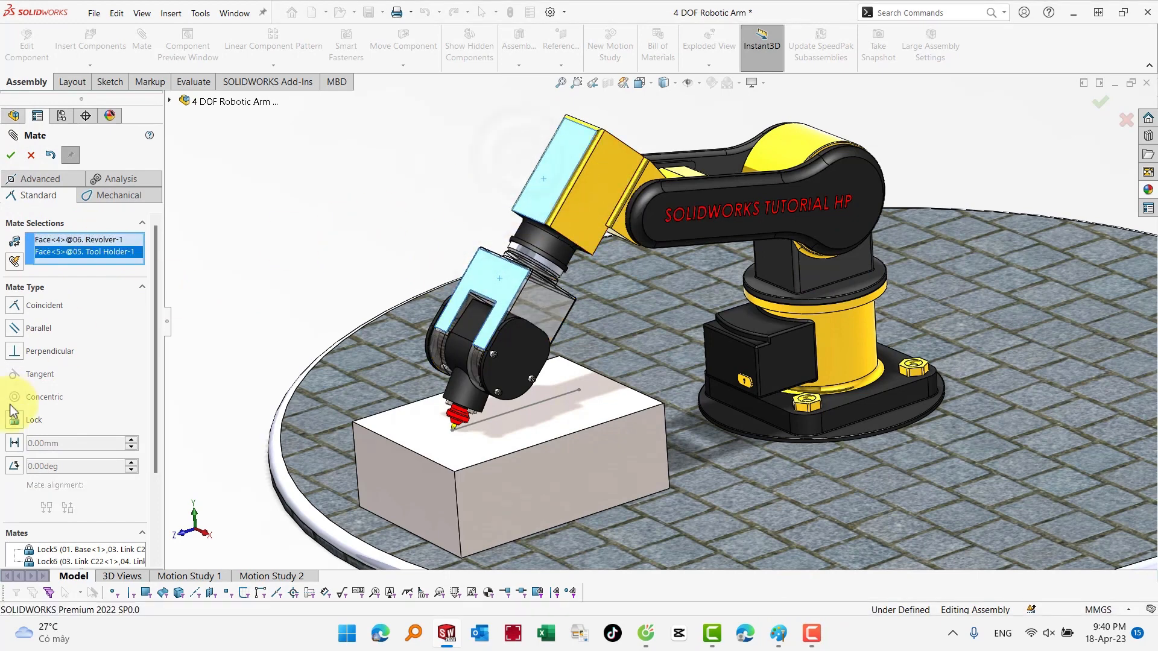
{"action": "left_click", "coordinate": [10, 155]}
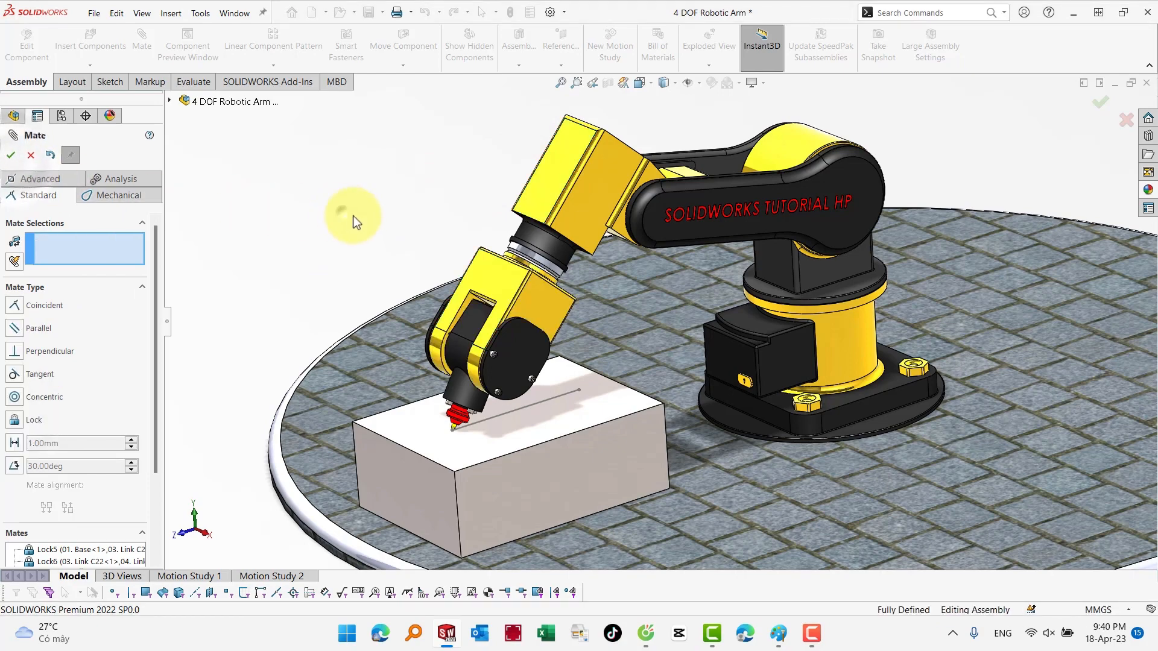
Add a coincident mate between the cutter's tip vertex and the sketched line on the block
{"action": "scroll", "coordinate": [478, 445], "scroll_direction": "down", "scroll_amount": 3}
{"action": "left_click_drag", "start_coordinate": [458, 425], "coordinate": [532, 386]}
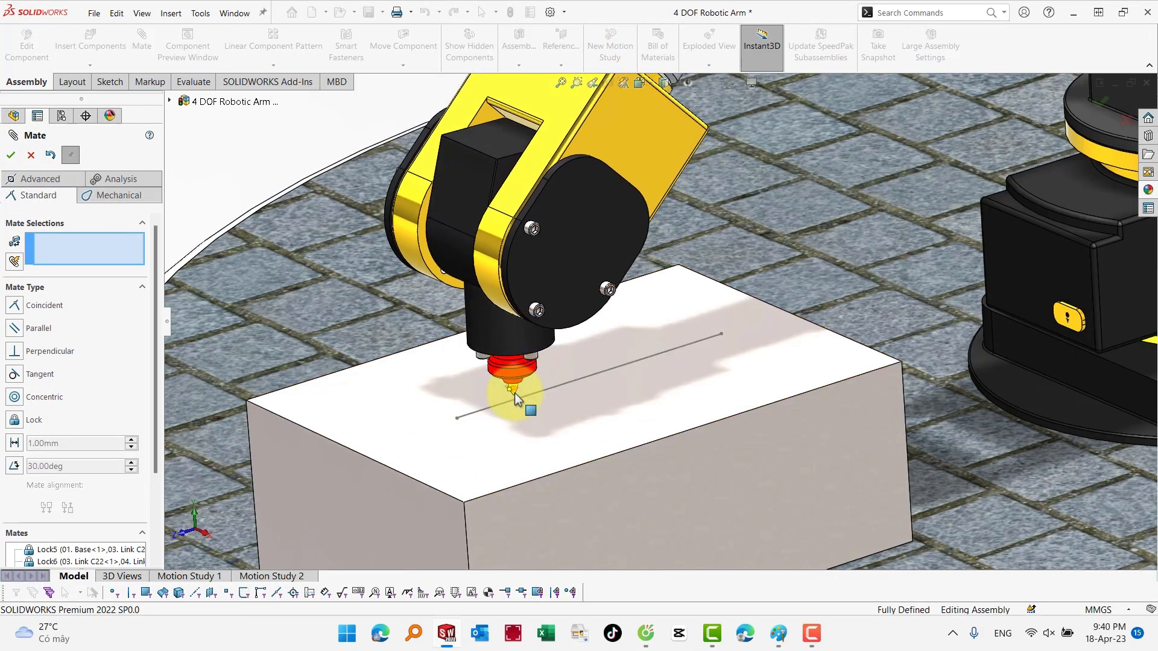
{"action": "left_click", "coordinate": [515, 392]}
{"action": "left_click", "coordinate": [538, 393]}
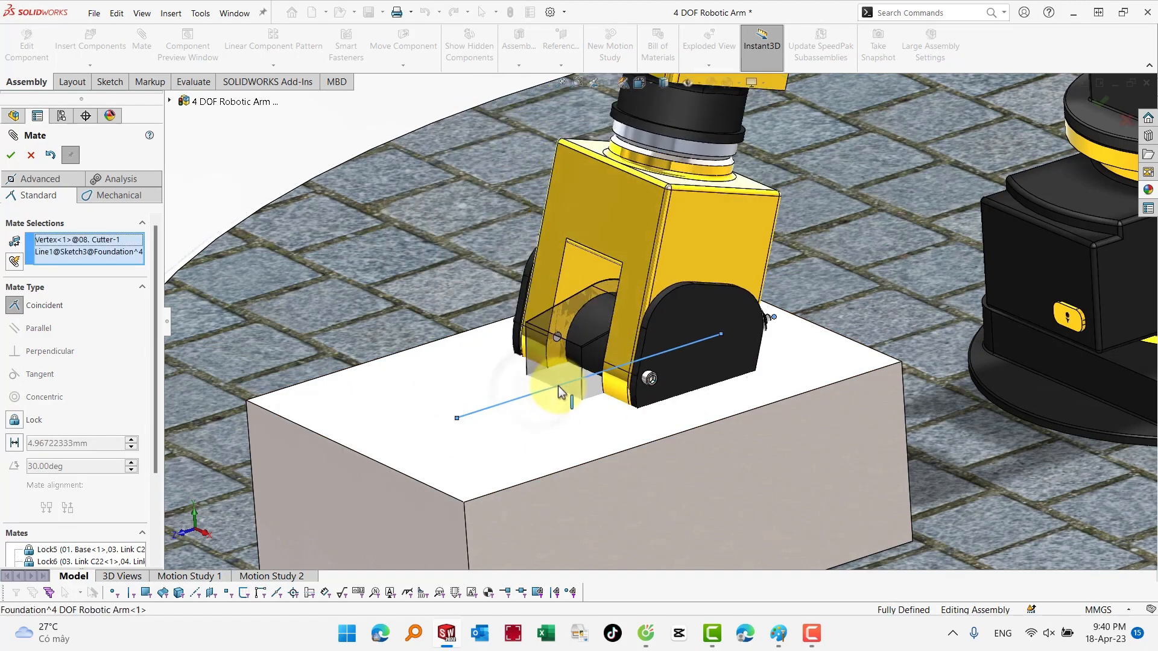
{"action": "left_click", "coordinate": [540, 410]}
Shift the tool slightly along the sketched line to set the arm's pose, and close the Mate command
{"action": "left_click_drag", "start_coordinate": [652, 287], "coordinate": [603, 109]}
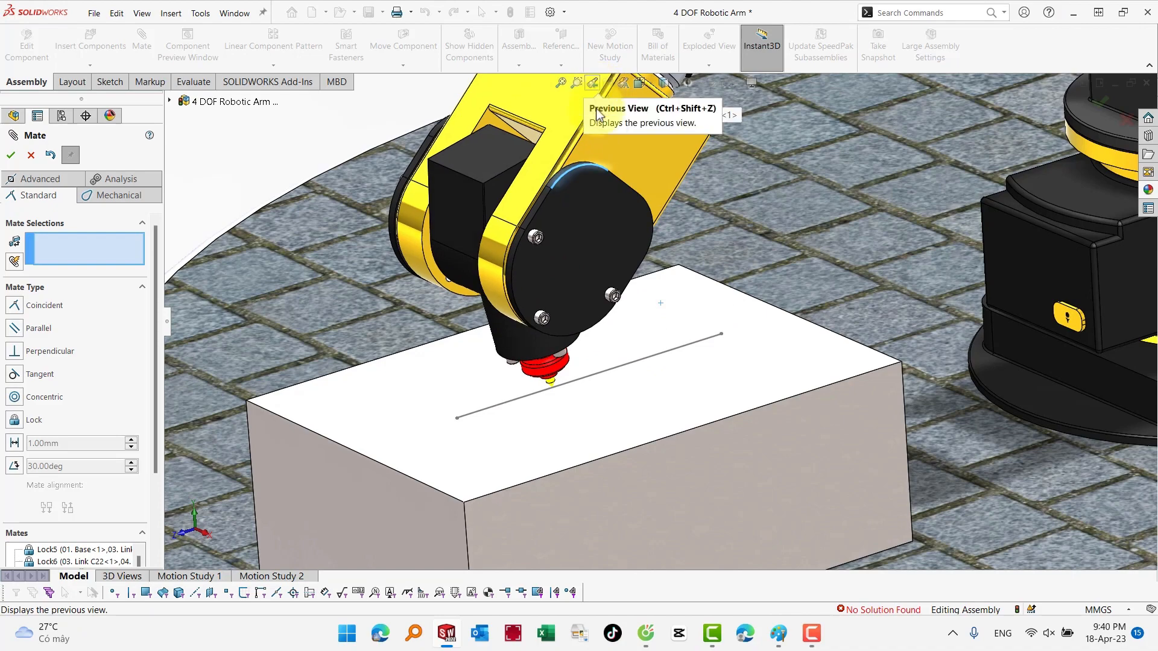
{"action": "left_click", "coordinate": [592, 82]}
{"action": "left_click_drag", "start_coordinate": [706, 139], "coordinate": [650, 275]}
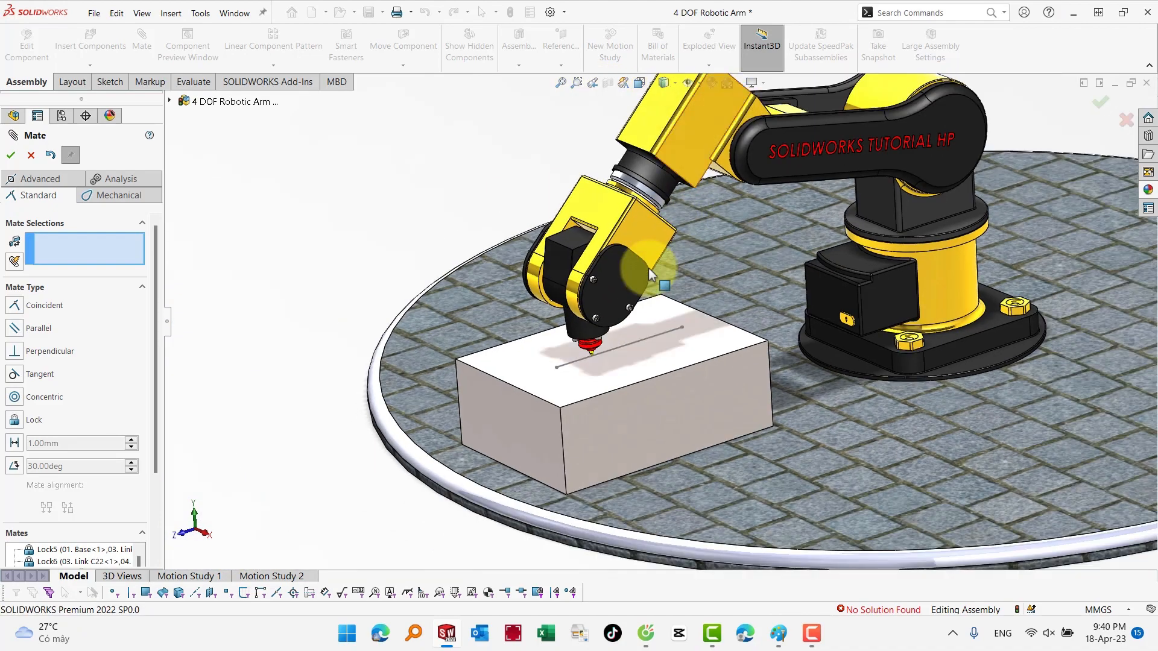
{"action": "left_click_drag", "start_coordinate": [645, 229], "coordinate": [654, 205]}
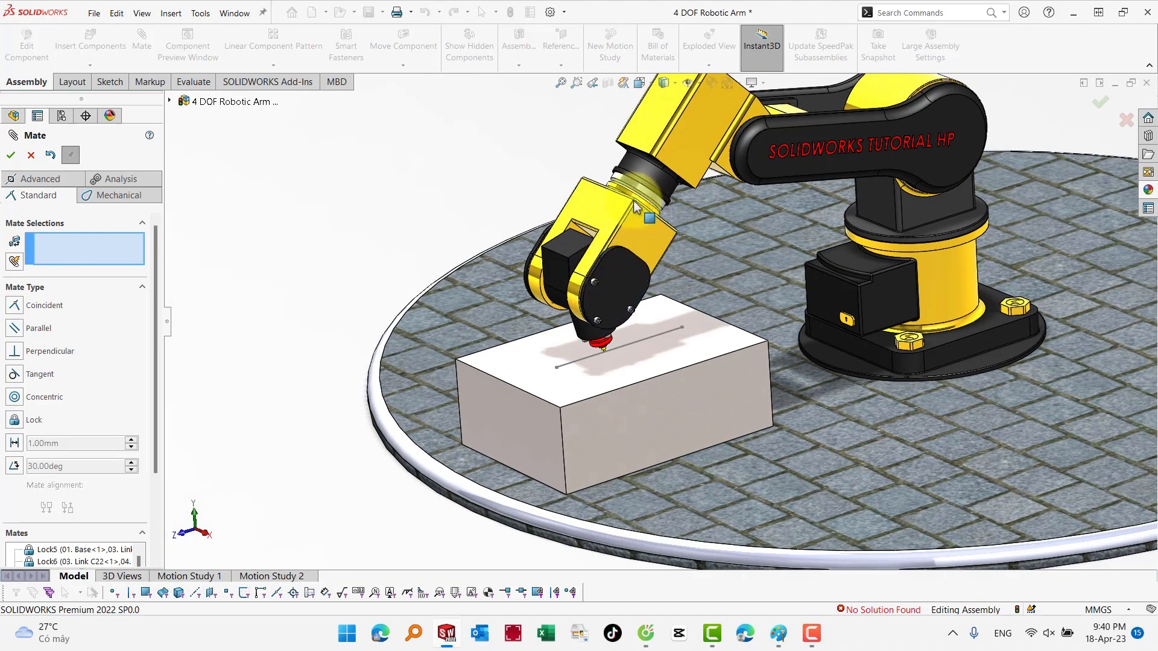
{"action": "left_click_drag", "start_coordinate": [720, 113], "coordinate": [723, 110]}
{"action": "left_click", "coordinate": [11, 155]}
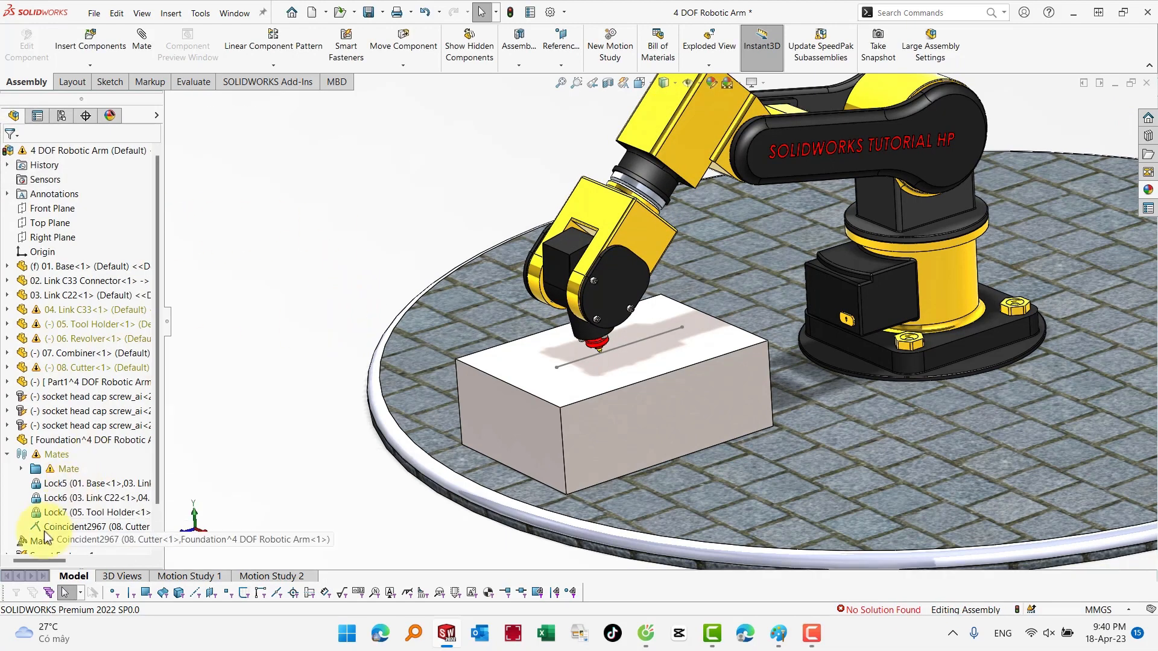
Delete the three temporary lock mates and the coincident mate between the cutter and the block's line
{"action": "left_click", "coordinate": [54, 483]}
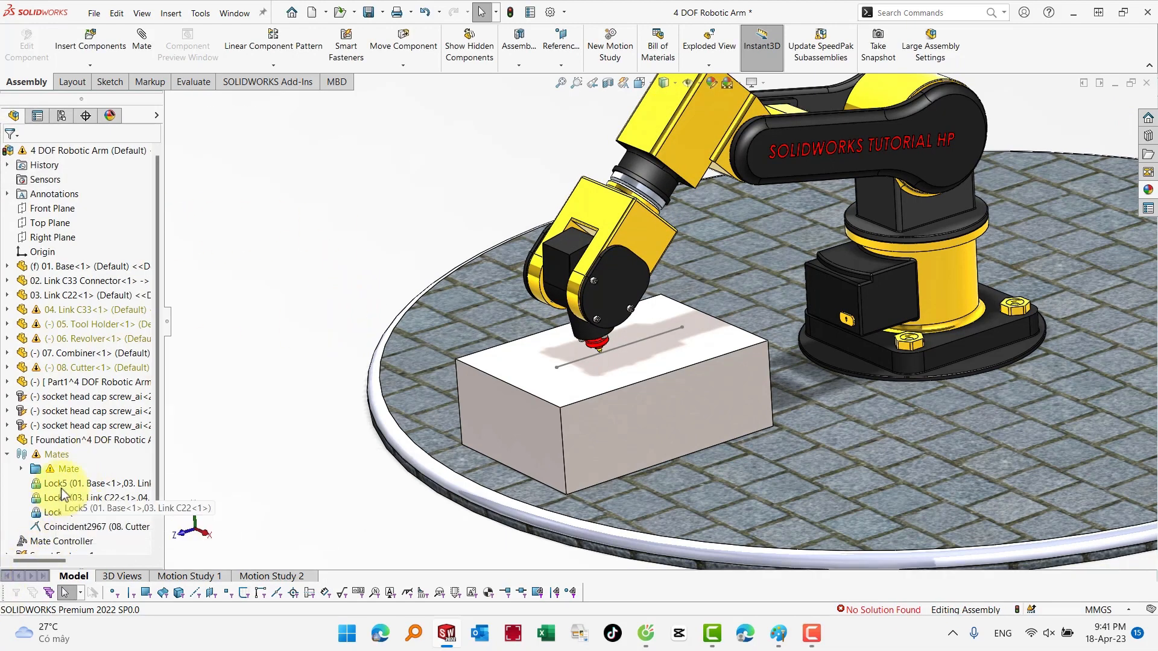
{"action": "left_click", "coordinate": [60, 526], "text": "shift"}
{"action": "right_click", "coordinate": [61, 526]}
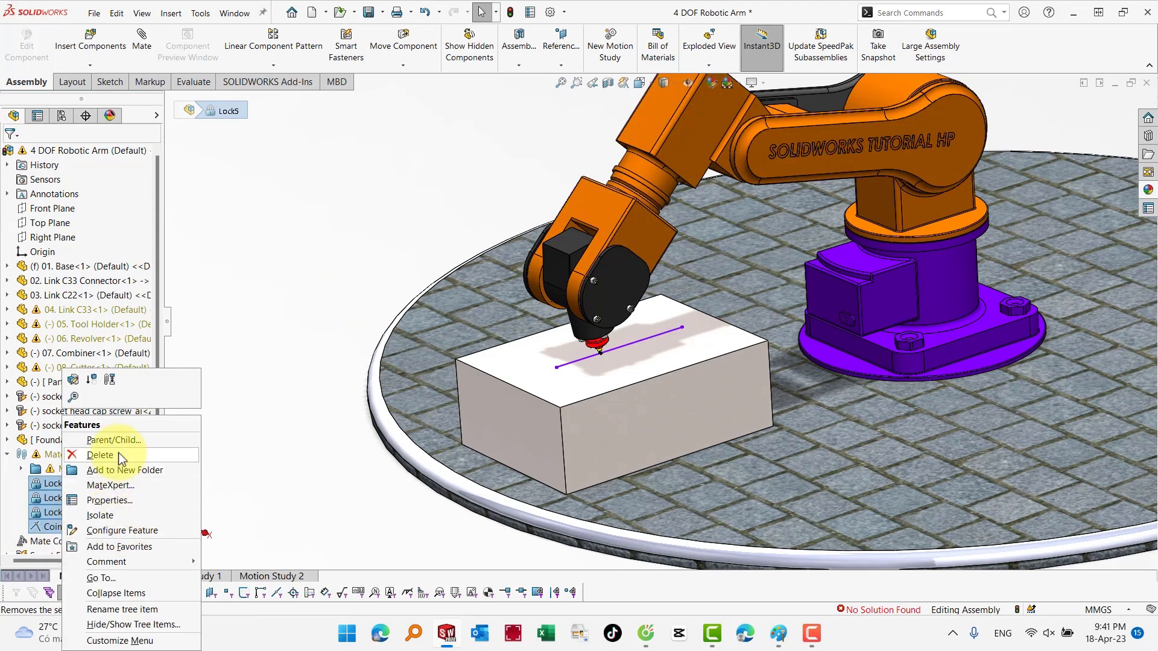
{"action": "left_click", "coordinate": [95, 454]}
{"action": "left_click", "coordinate": [646, 264]}
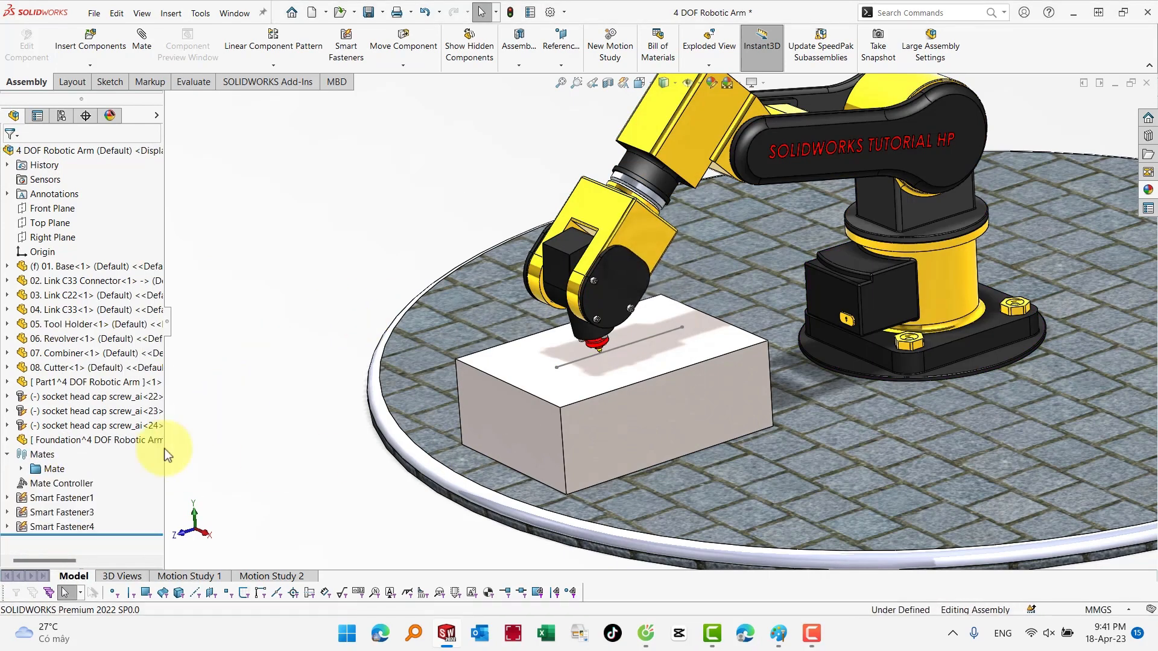
{"action": "left_click", "coordinate": [226, 295]}
Edit the Mate Controller to record the current arm pose as Position 5, and accept the feature
{"action": "right_click", "coordinate": [32, 483]}
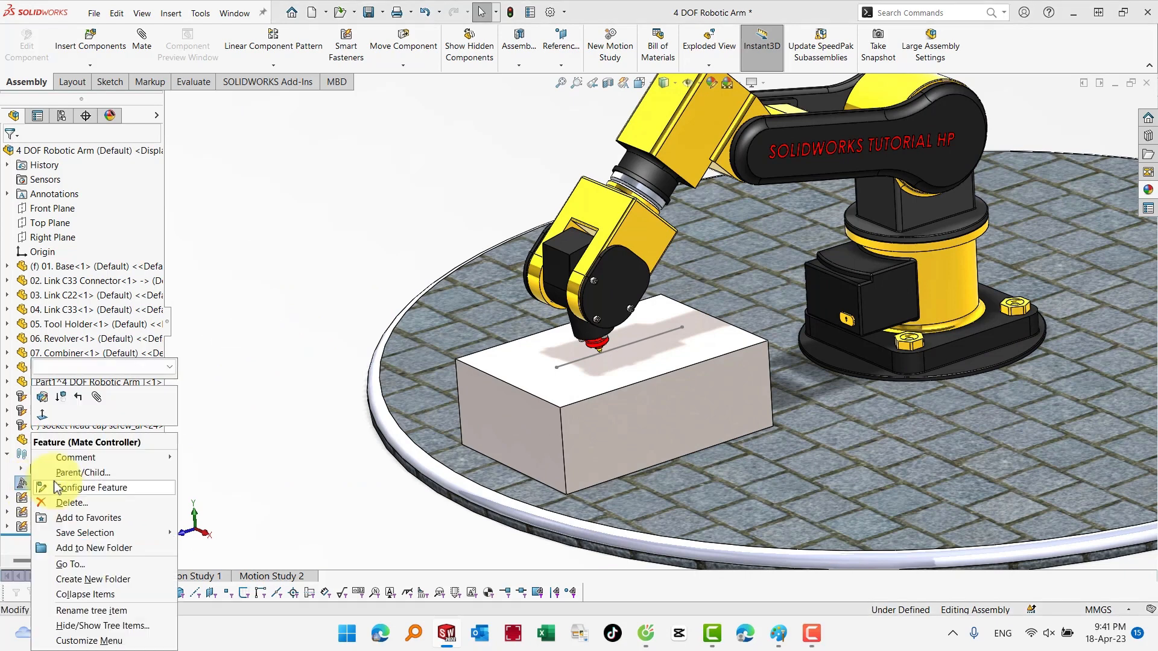
{"action": "left_click", "coordinate": [42, 396]}
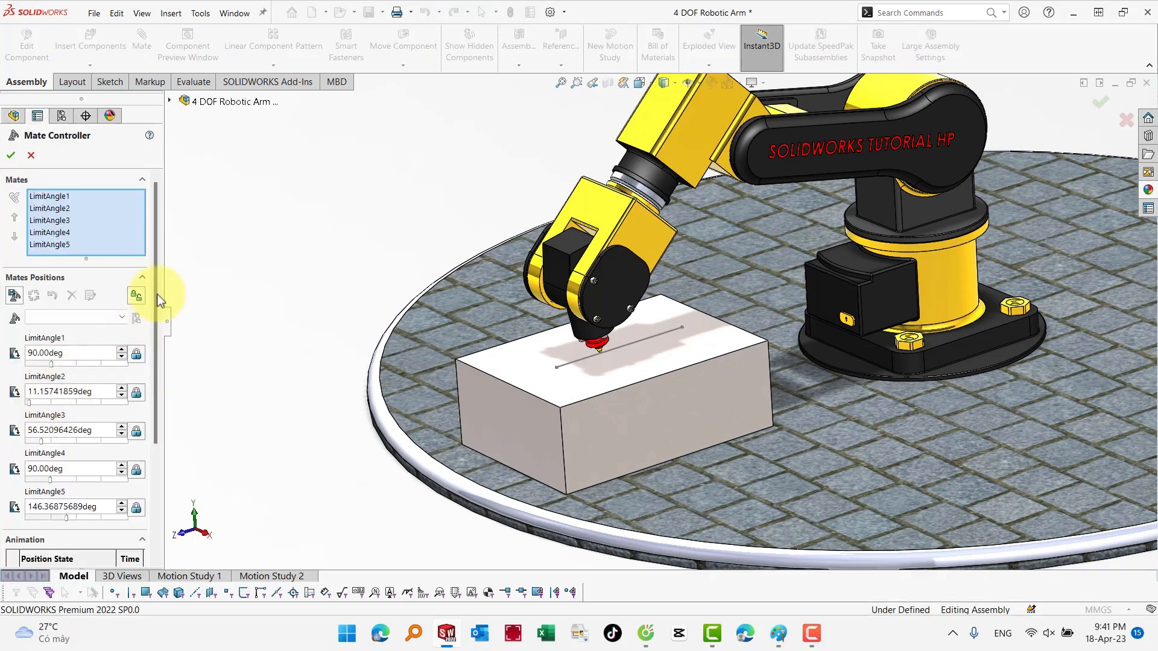
{"action": "left_click", "coordinate": [15, 296]}
{"action": "left_click", "coordinate": [637, 293]}
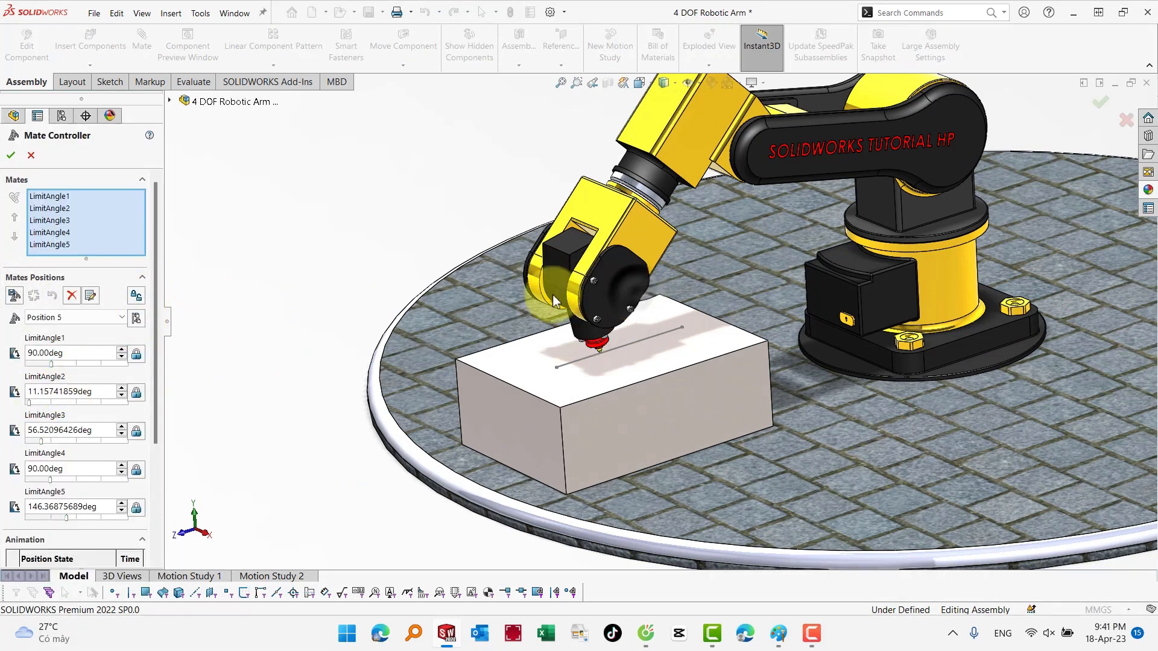
{"action": "key", "text": "Return"}
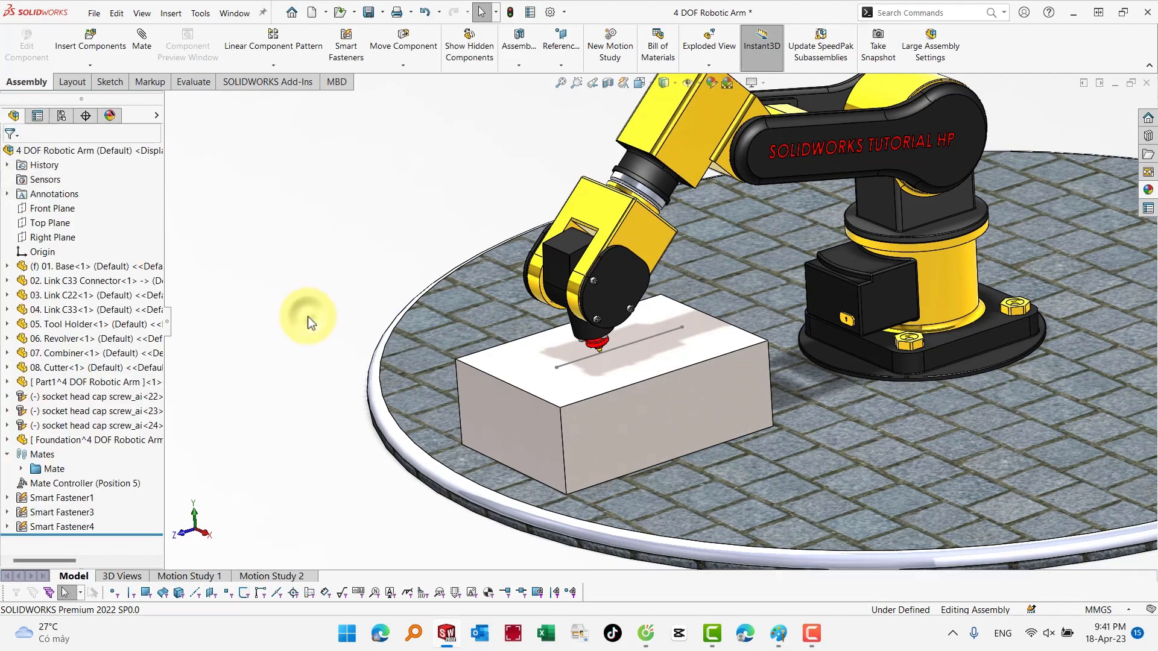
Mate the cutter's tip vertex coincident with the block's sketched line and slide the tool to the line's end nearest the base
{"action": "key", "text": "s"}
{"action": "left_click", "coordinate": [367, 283]}
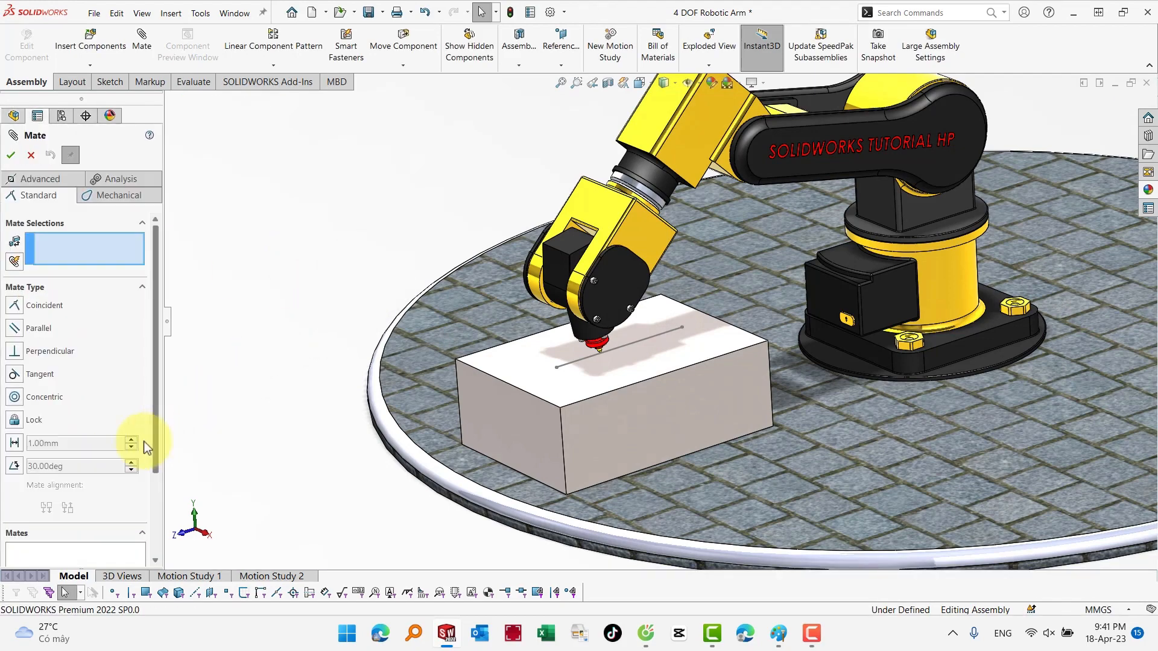
{"action": "scroll", "coordinate": [597, 347], "scroll_direction": "down", "scroll_amount": 5}
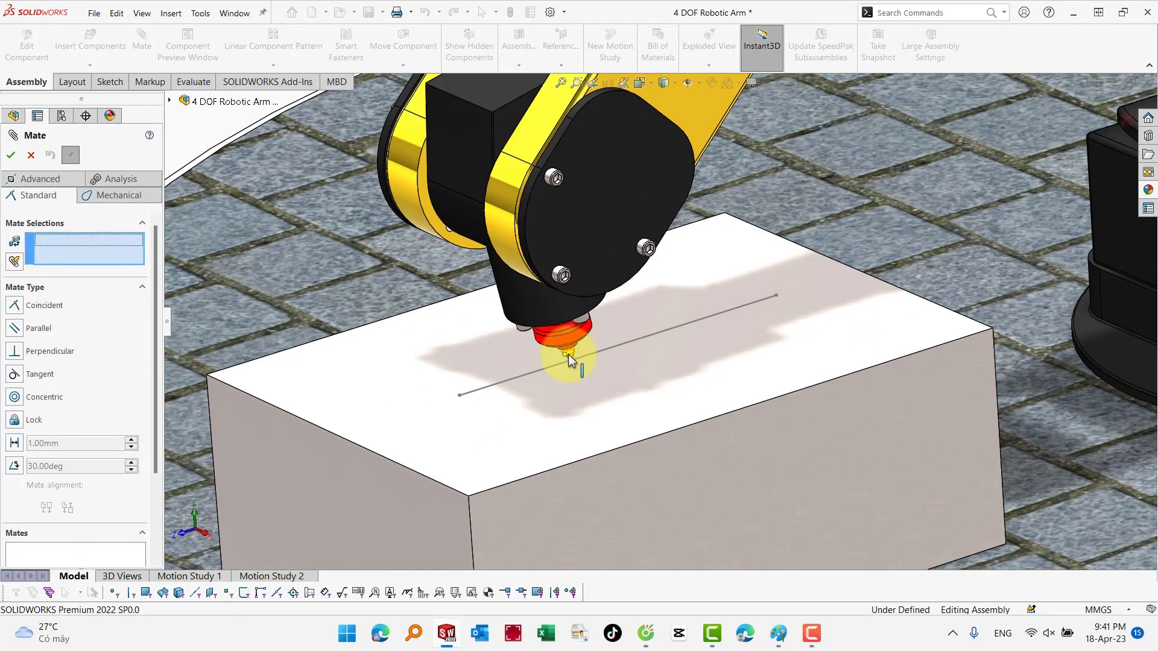
{"action": "left_click", "coordinate": [573, 365]}
{"action": "left_click", "coordinate": [598, 351]}
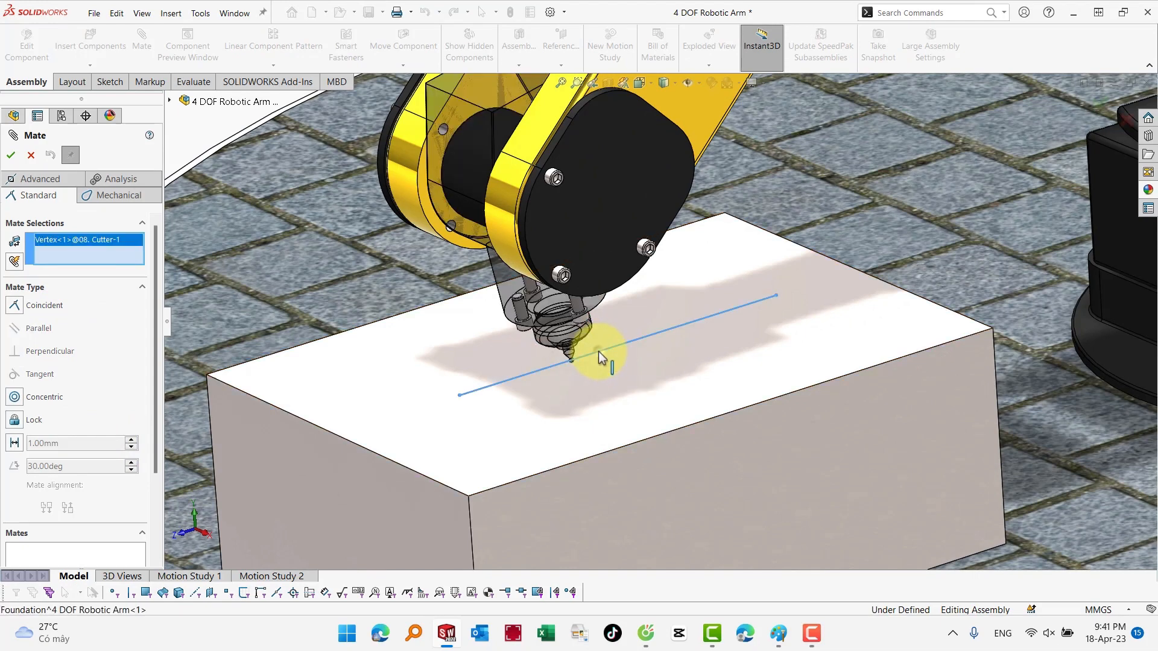
{"action": "left_click", "coordinate": [693, 373]}
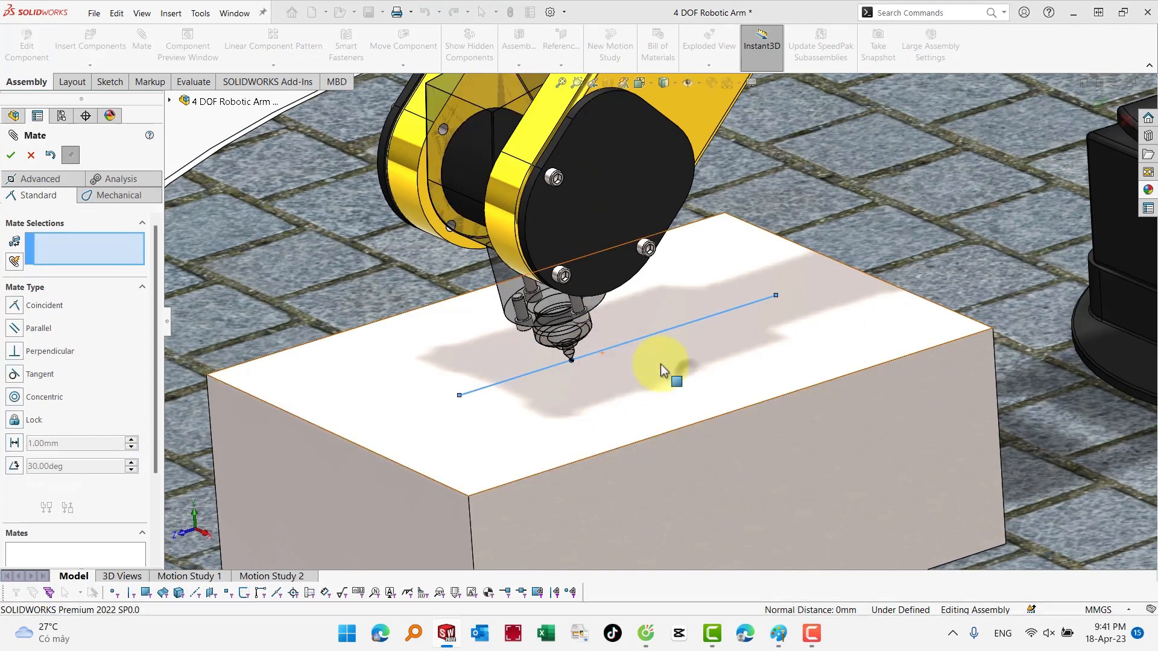
{"action": "left_click_drag", "start_coordinate": [552, 301], "coordinate": [818, 235]}
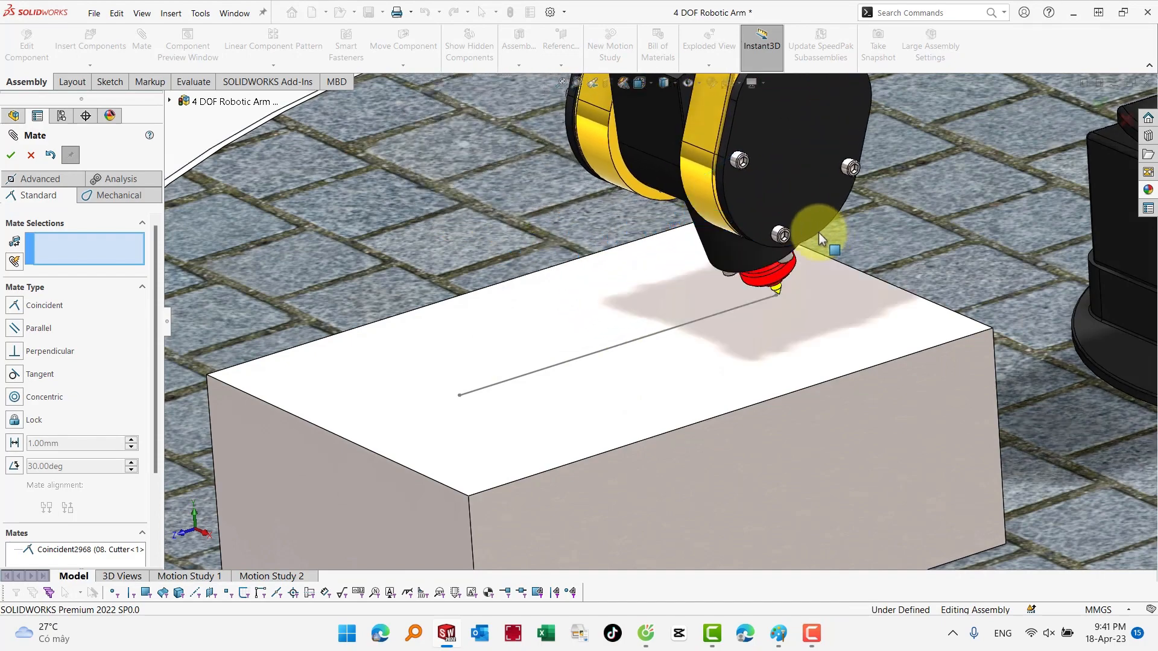
Enable the mate option for positioning only and leave the Mate command without adding another mate
{"action": "scroll", "coordinate": [777, 302], "scroll_direction": "down", "scroll_amount": 5}
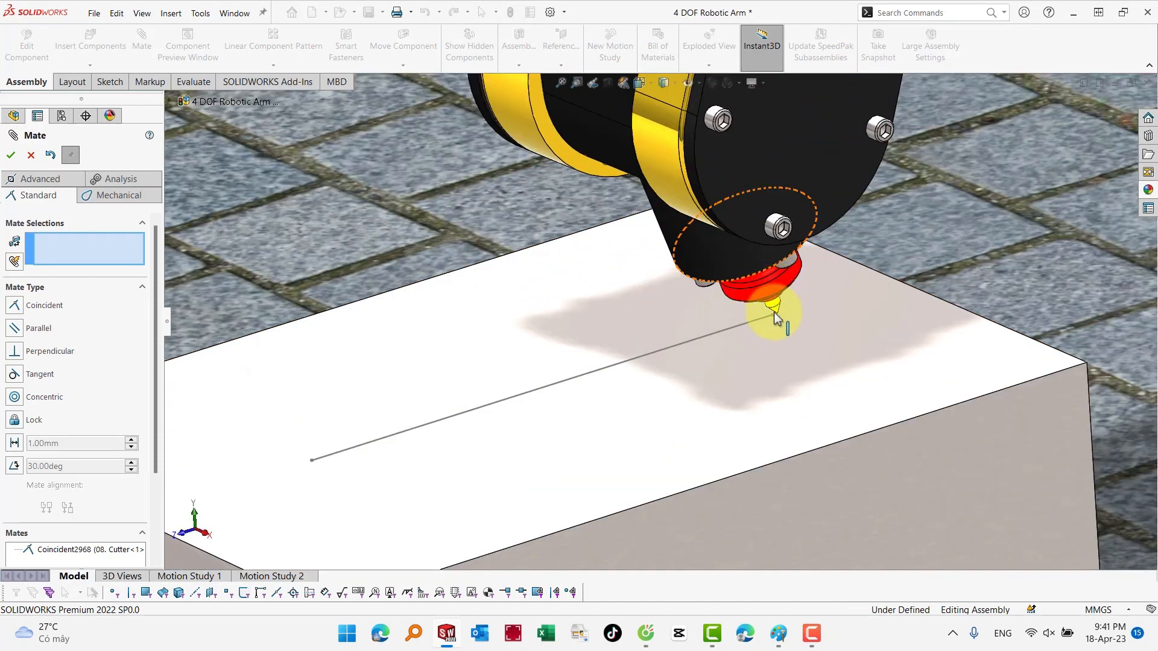
{"action": "left_click", "coordinate": [787, 321]}
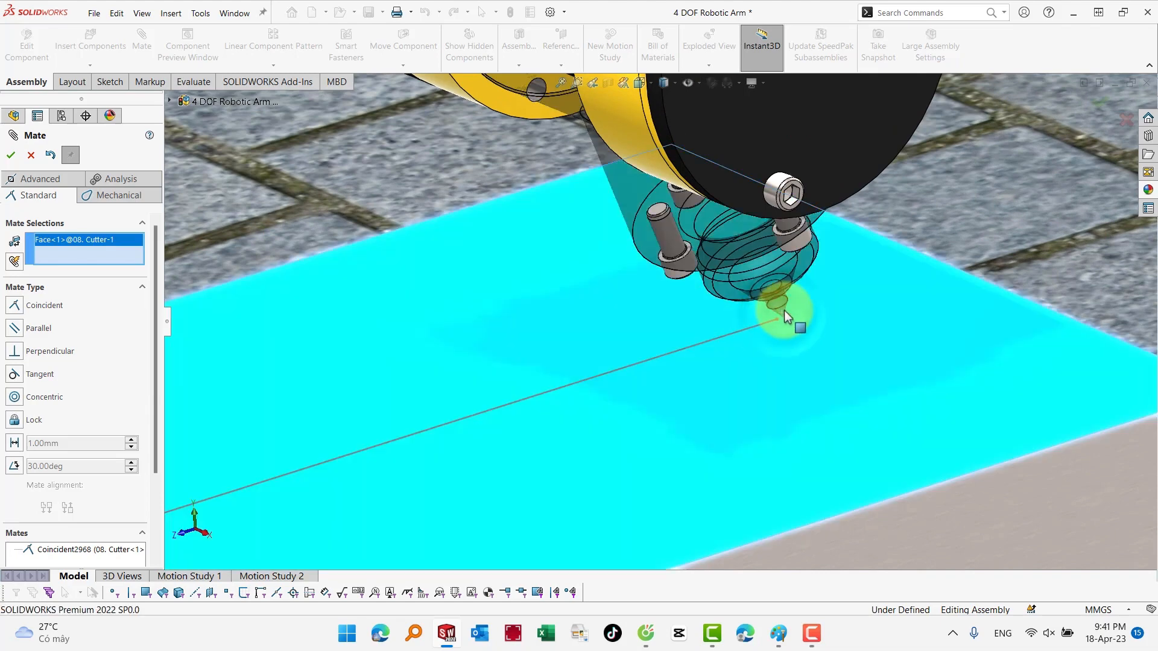
{"action": "scroll", "coordinate": [764, 318], "scroll_direction": "up", "scroll_amount": 5}
{"action": "scroll", "coordinate": [70, 399], "scroll_direction": "down", "scroll_amount": 4}
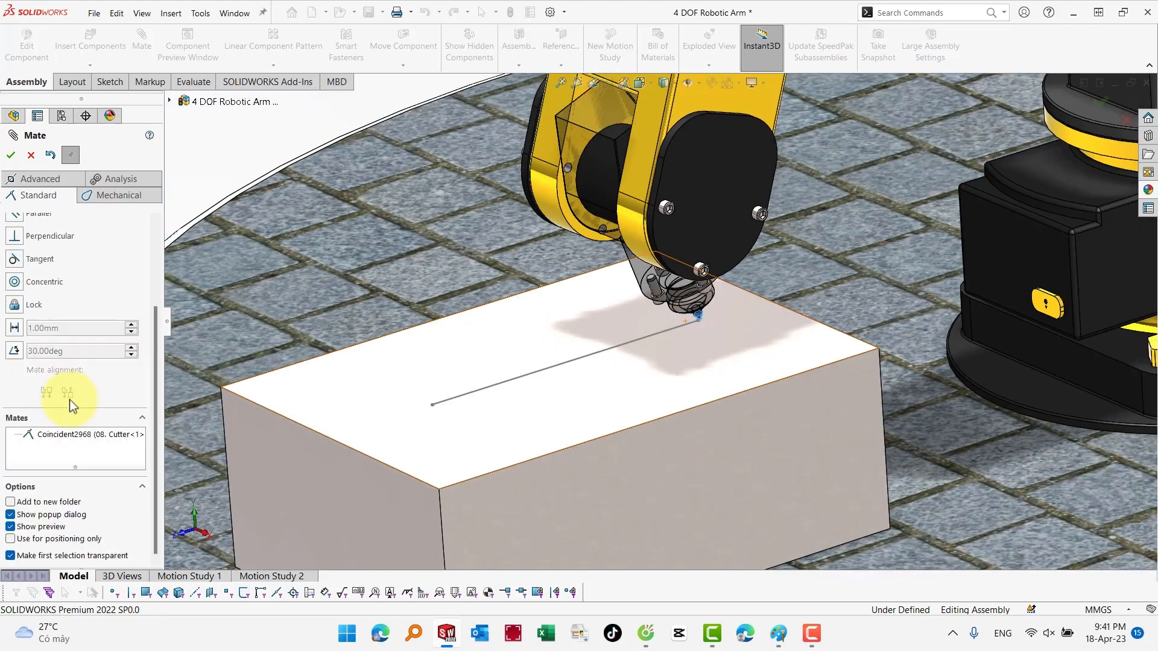
{"action": "scroll", "coordinate": [62, 409], "scroll_direction": "up", "scroll_amount": 3}
{"action": "scroll", "coordinate": [63, 409], "scroll_direction": "down", "scroll_amount": 3}
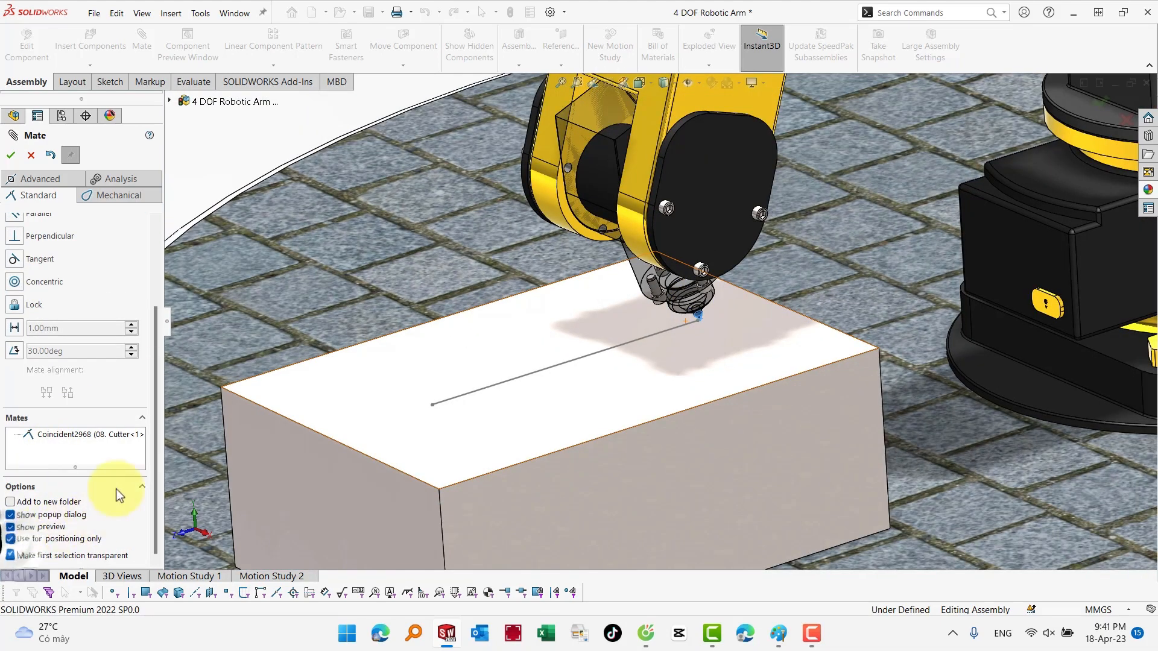
{"action": "left_click", "coordinate": [11, 154]}
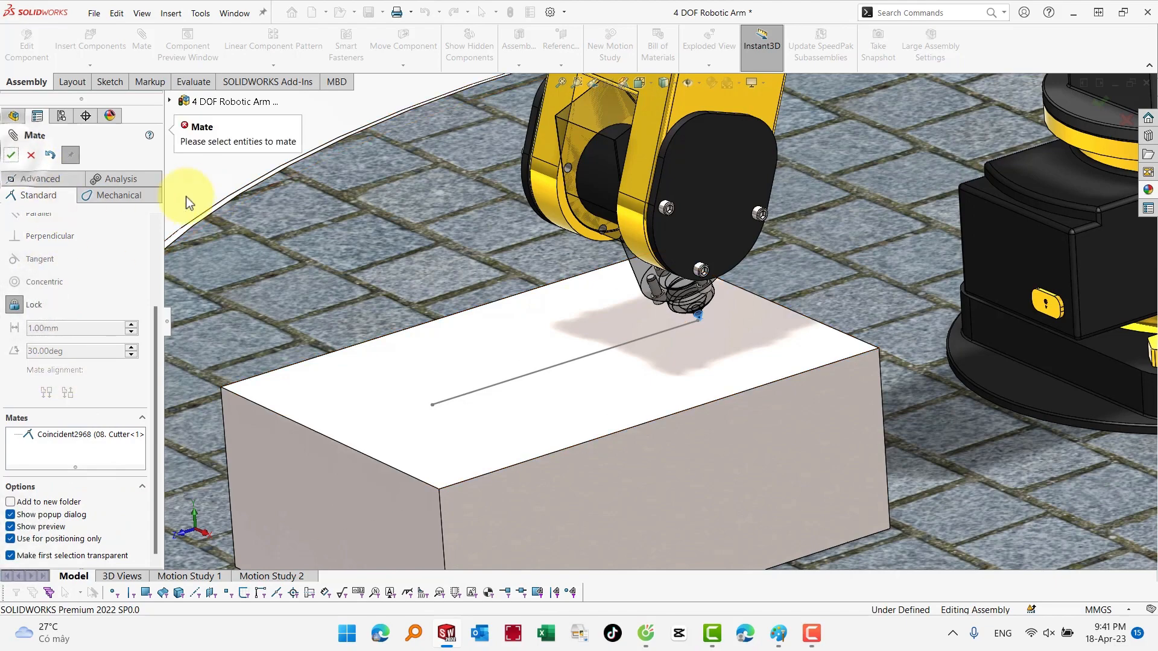
{"action": "left_click_drag", "start_coordinate": [156, 334], "coordinate": [168, 191]}
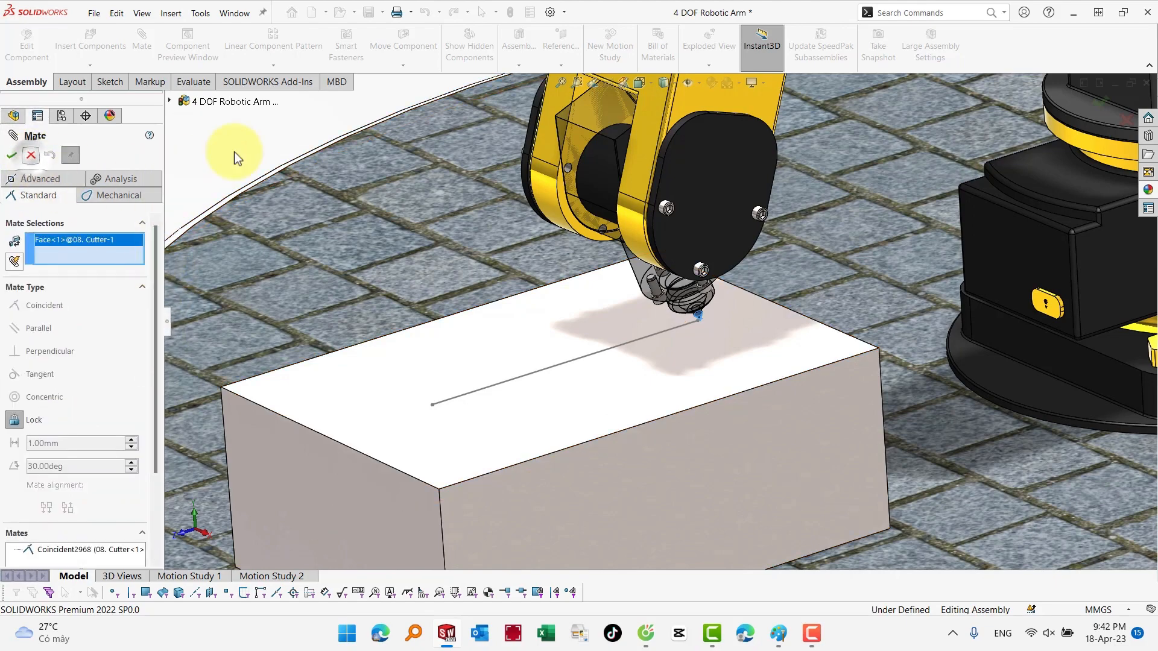
{"action": "left_click", "coordinate": [218, 147]}
{"action": "scroll", "coordinate": [627, 276], "scroll_direction": "up", "scroll_amount": 5}
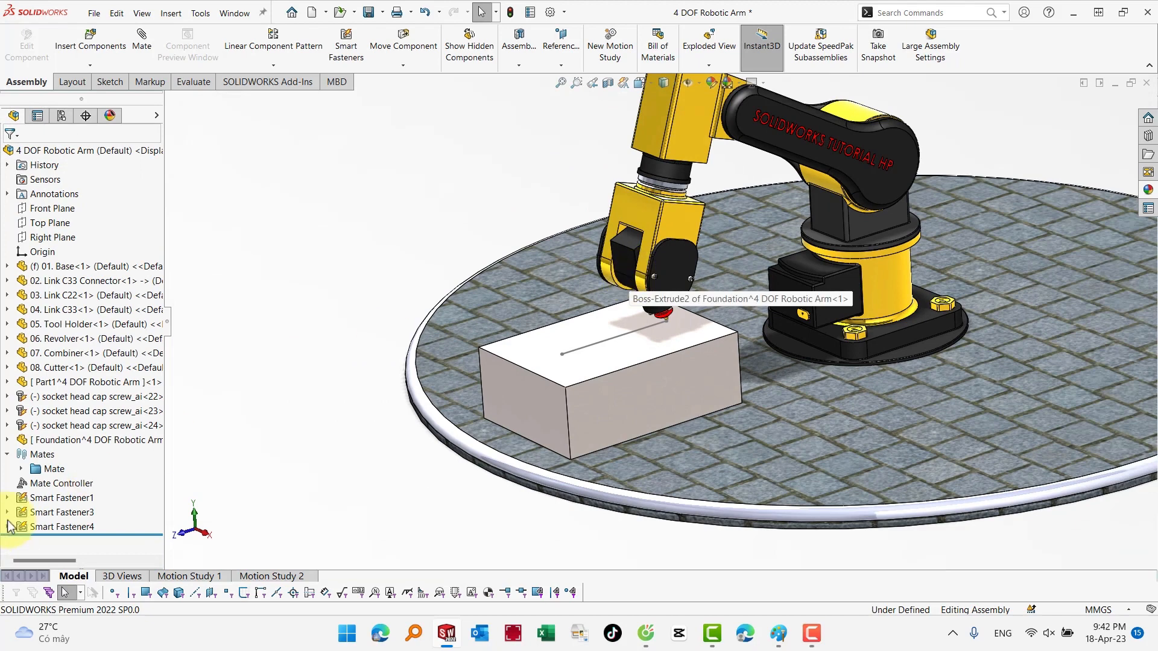
Record the arm's pose as Position 6 in the Mate Controller and play the animation of all positions
{"action": "right_click", "coordinate": [39, 485]}
{"action": "left_click", "coordinate": [47, 398]}
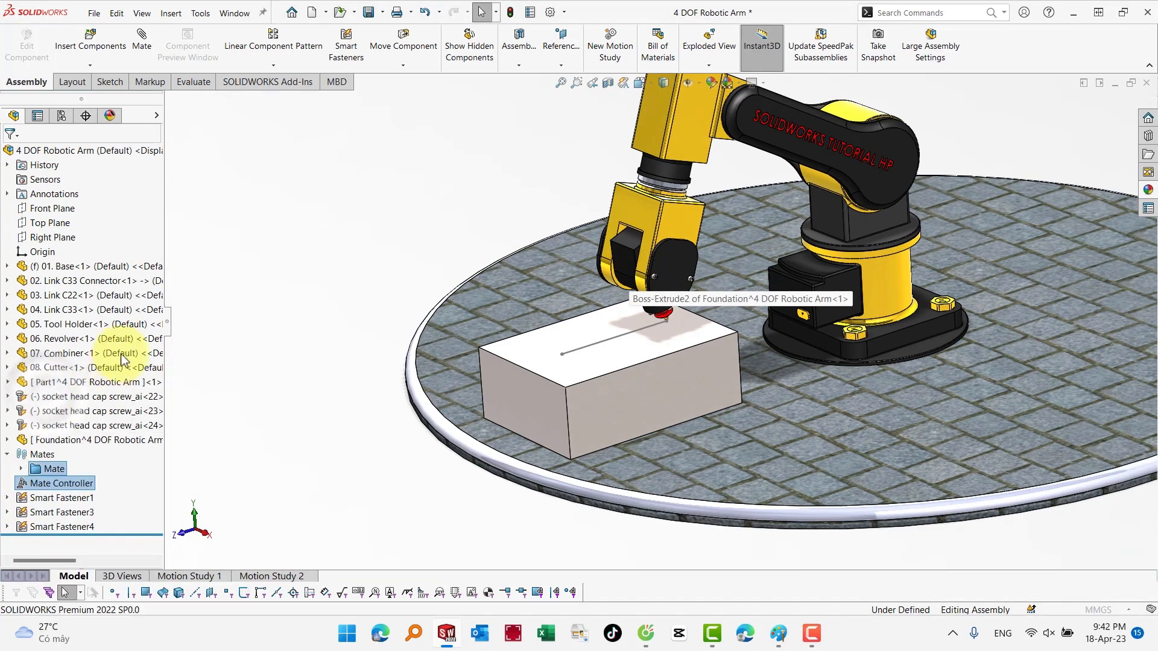
{"action": "left_click", "coordinate": [14, 294]}
{"action": "key", "text": "Return"}
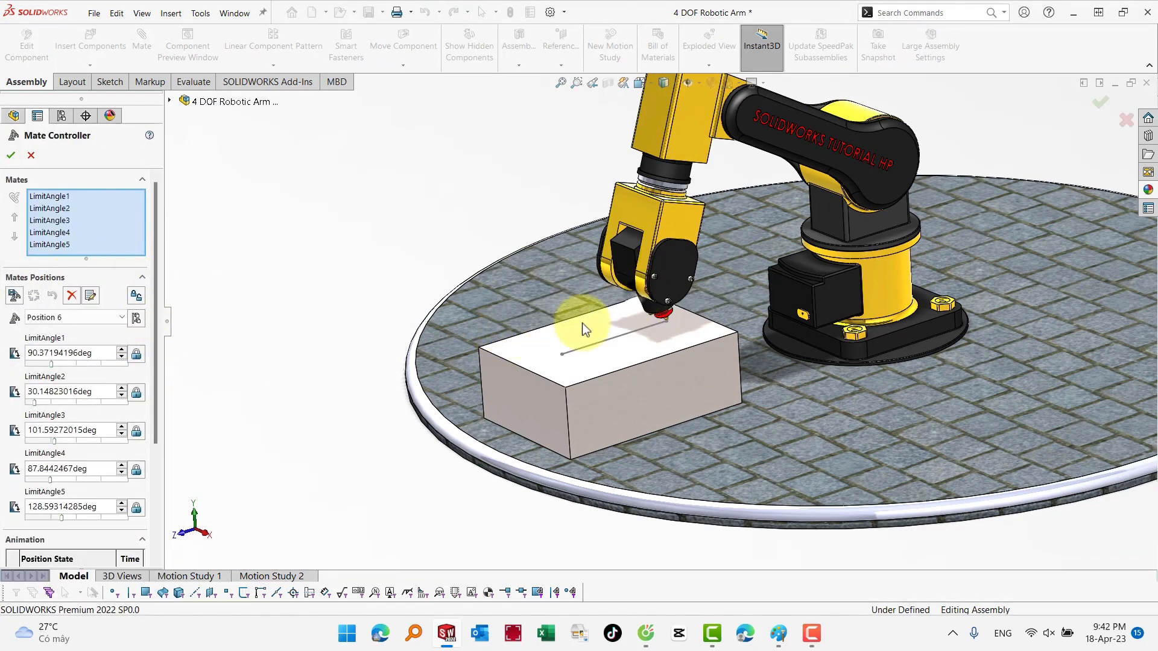
{"action": "scroll", "coordinate": [161, 369], "scroll_direction": "down", "scroll_amount": 5}
{"action": "left_click", "coordinate": [31, 523]}
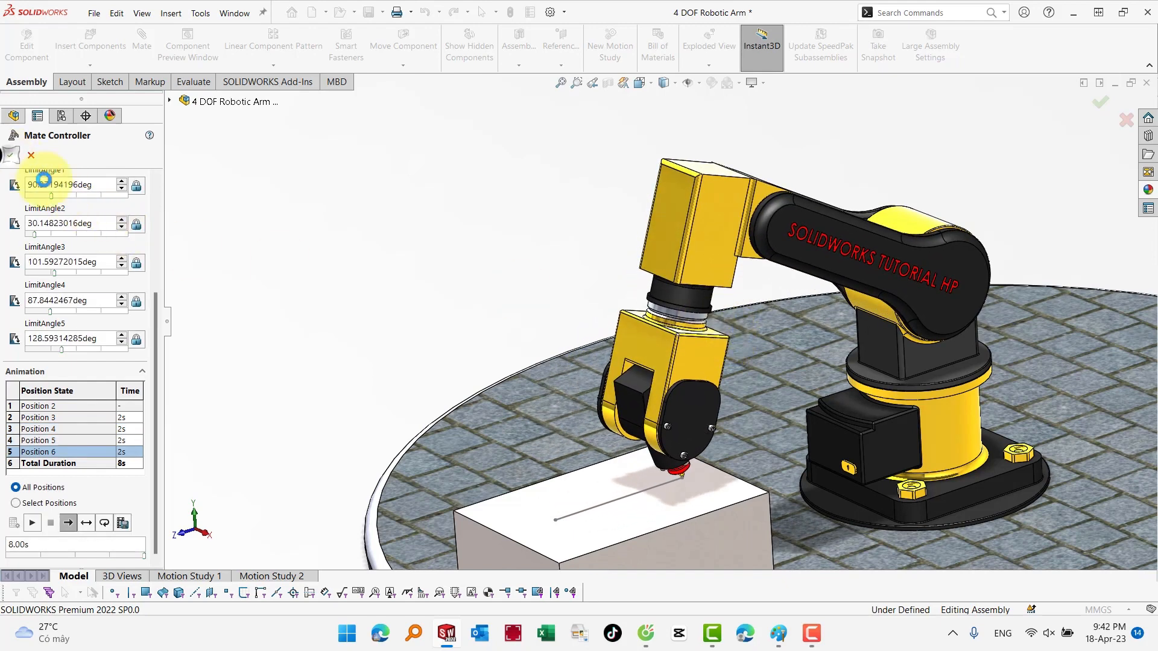
Edit the Mate Controller again and add a new position named Position 7
{"action": "right_click", "coordinate": [55, 486]}
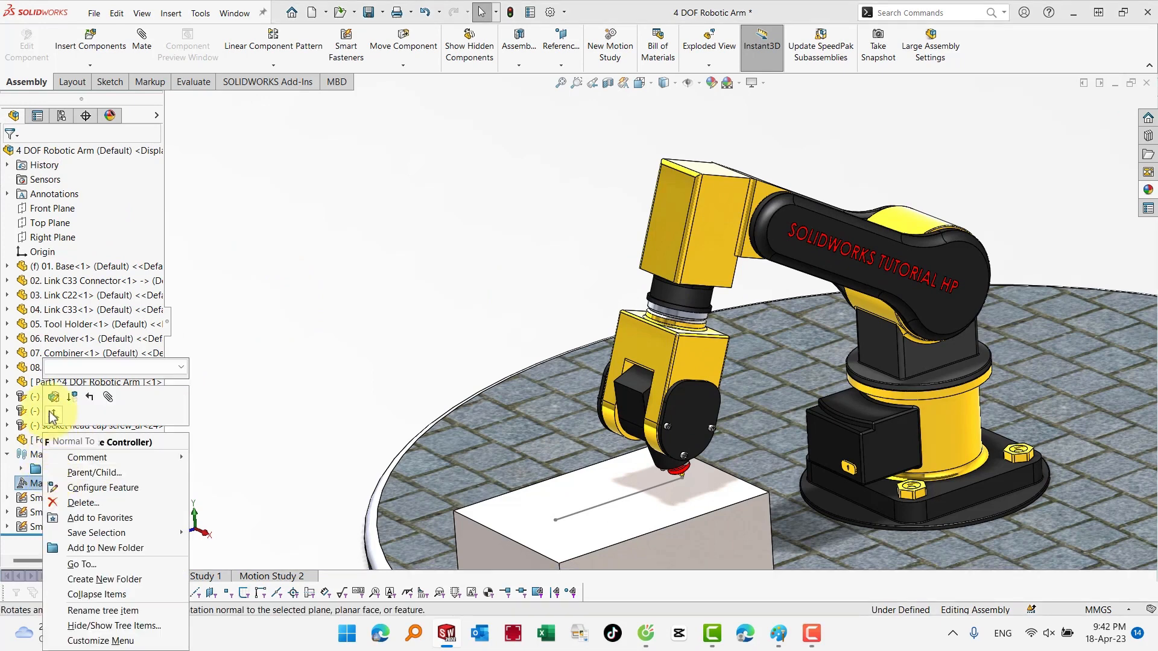
{"action": "left_click", "coordinate": [47, 415]}
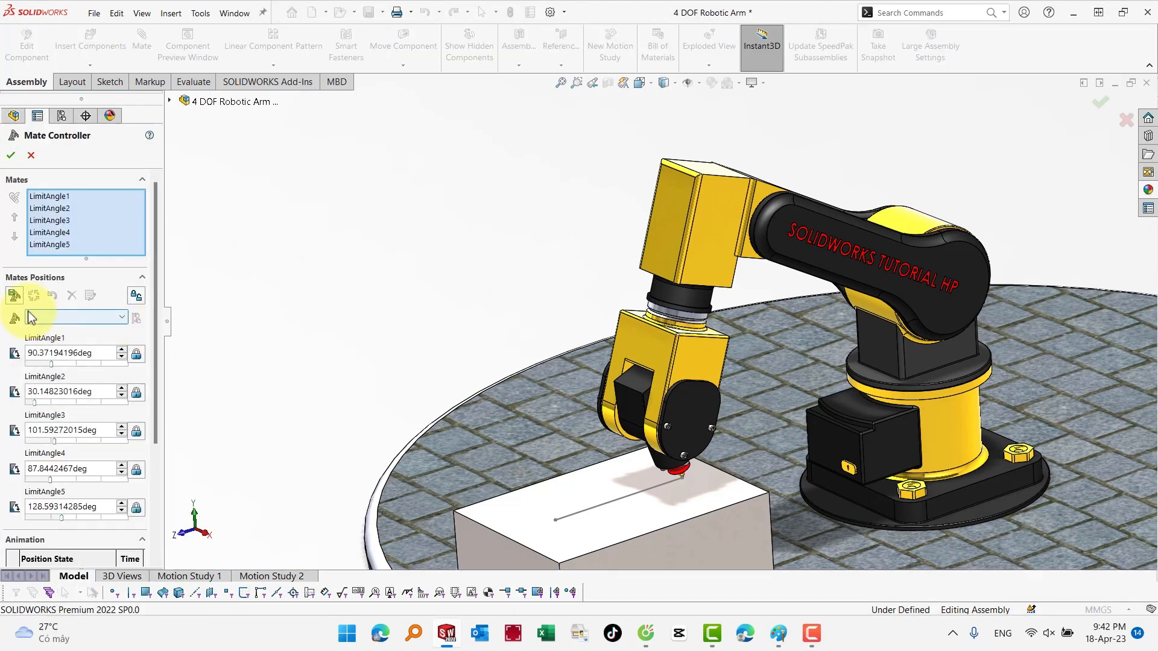
{"action": "left_click", "coordinate": [14, 295]}
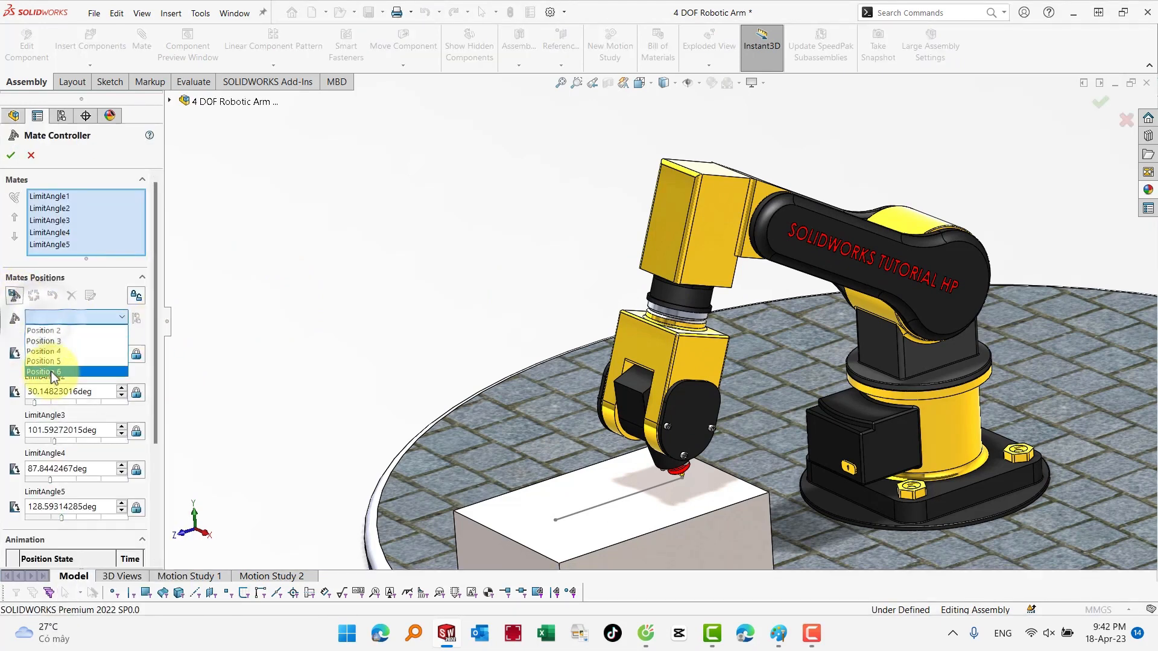
{"action": "left_click", "coordinate": [16, 297]}
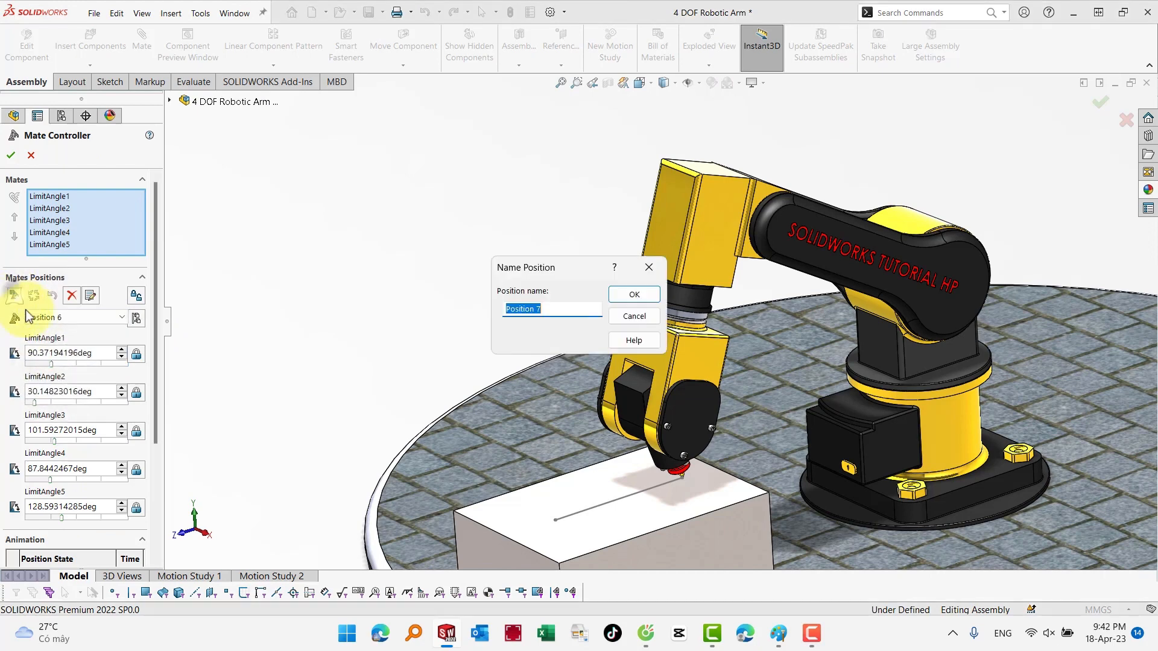
{"action": "left_click", "coordinate": [622, 297]}
Set LimitAngle5 to 115.20° and LimitAngle2 to 68.40°, lifting the arm off the block, and update Position 7
{"action": "scroll", "coordinate": [148, 379], "scroll_direction": "down", "scroll_amount": 4}
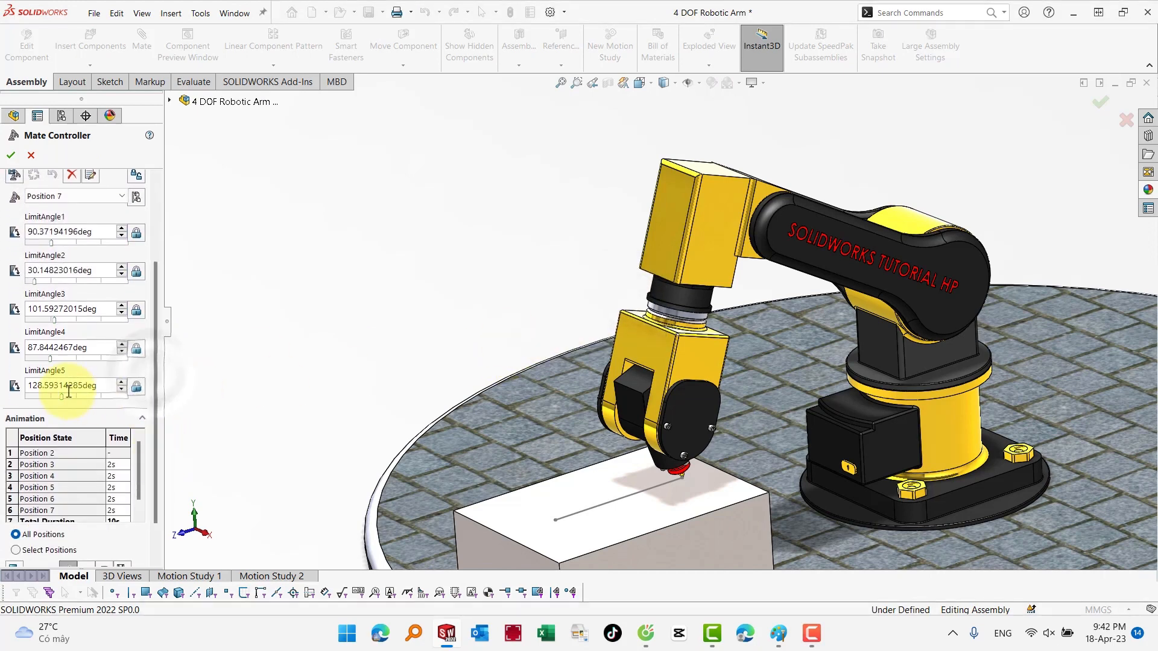
{"action": "left_click_drag", "start_coordinate": [63, 396], "coordinate": [60, 398]}
{"action": "left_click_drag", "start_coordinate": [157, 352], "coordinate": [156, 331]}
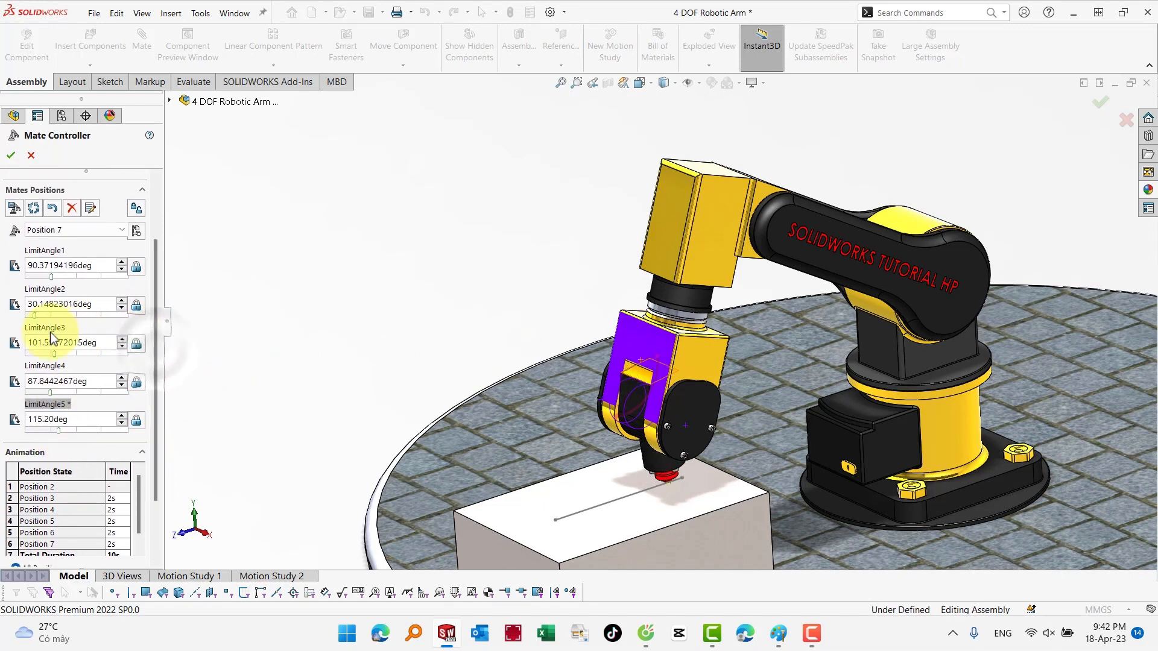
{"action": "left_click", "coordinate": [49, 341]}
{"action": "left_click", "coordinate": [62, 299]}
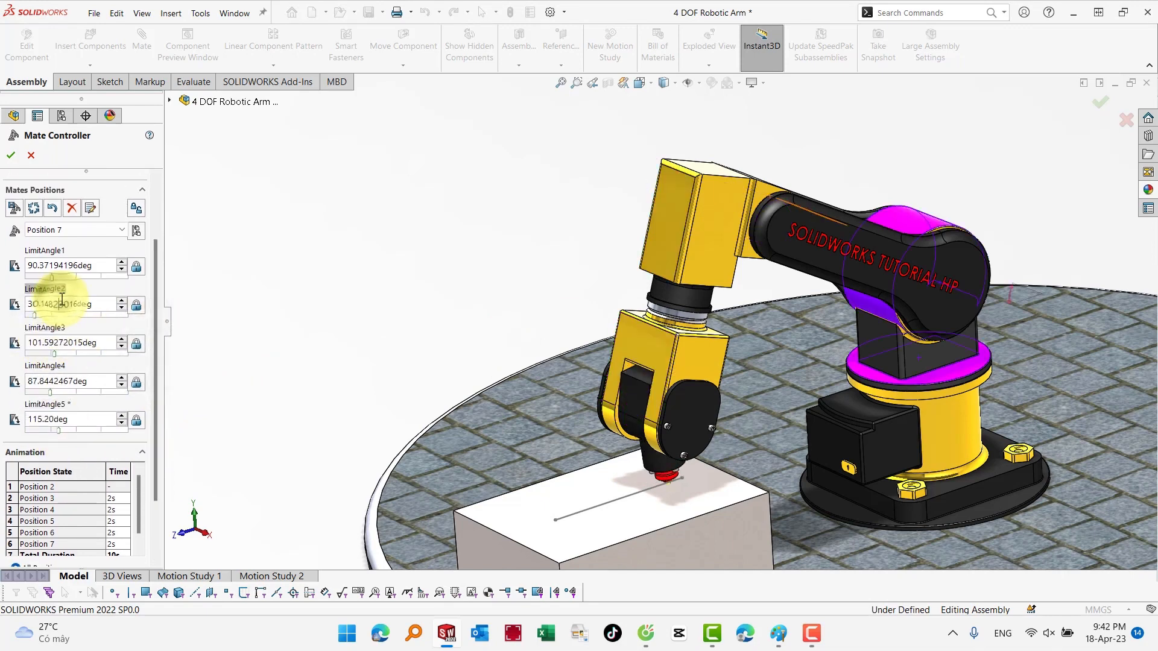
{"action": "left_click_drag", "start_coordinate": [34, 315], "coordinate": [50, 321]}
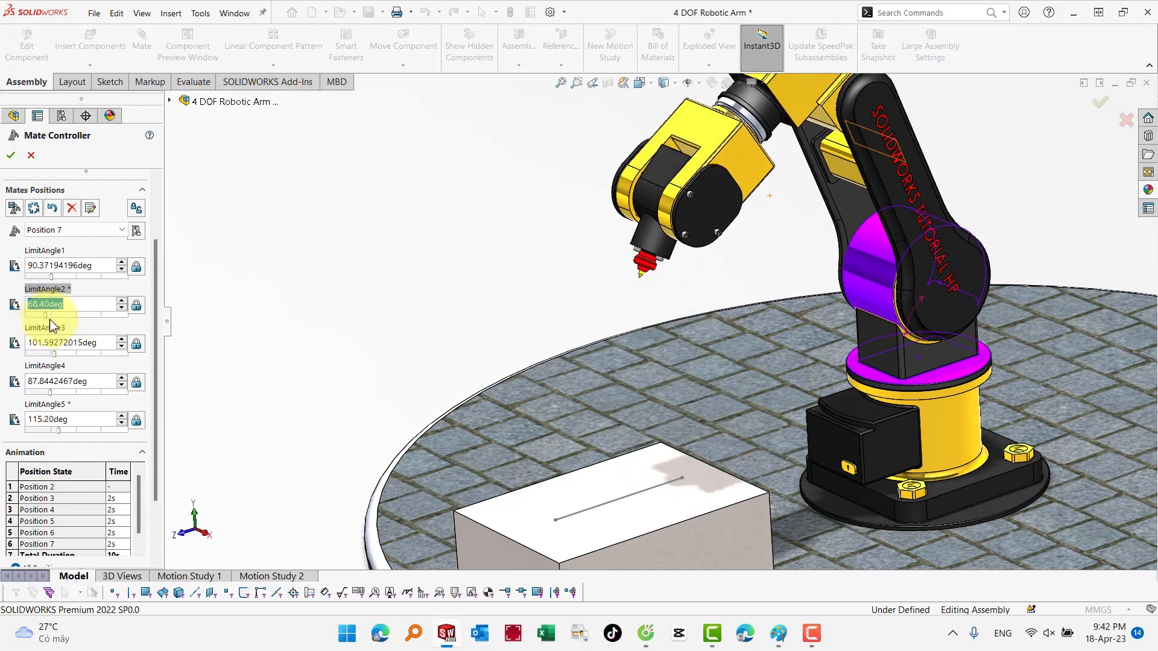
{"action": "left_click", "coordinate": [31, 214]}
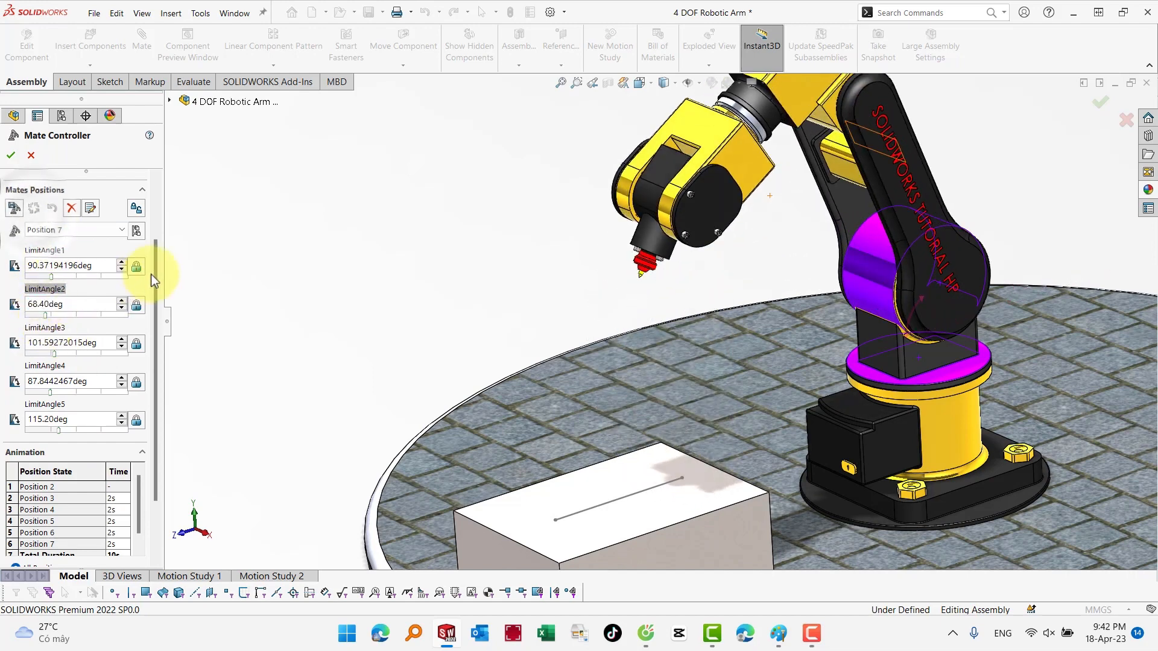
Calculate the Mate Controller animation for all positions, including Position 7, and watch the arm's motion
{"action": "left_click_drag", "start_coordinate": [151, 274], "coordinate": [151, 325]}
{"action": "left_click", "coordinate": [13, 524]}
{"action": "scroll", "coordinate": [713, 334], "scroll_direction": "up", "scroll_amount": 3}
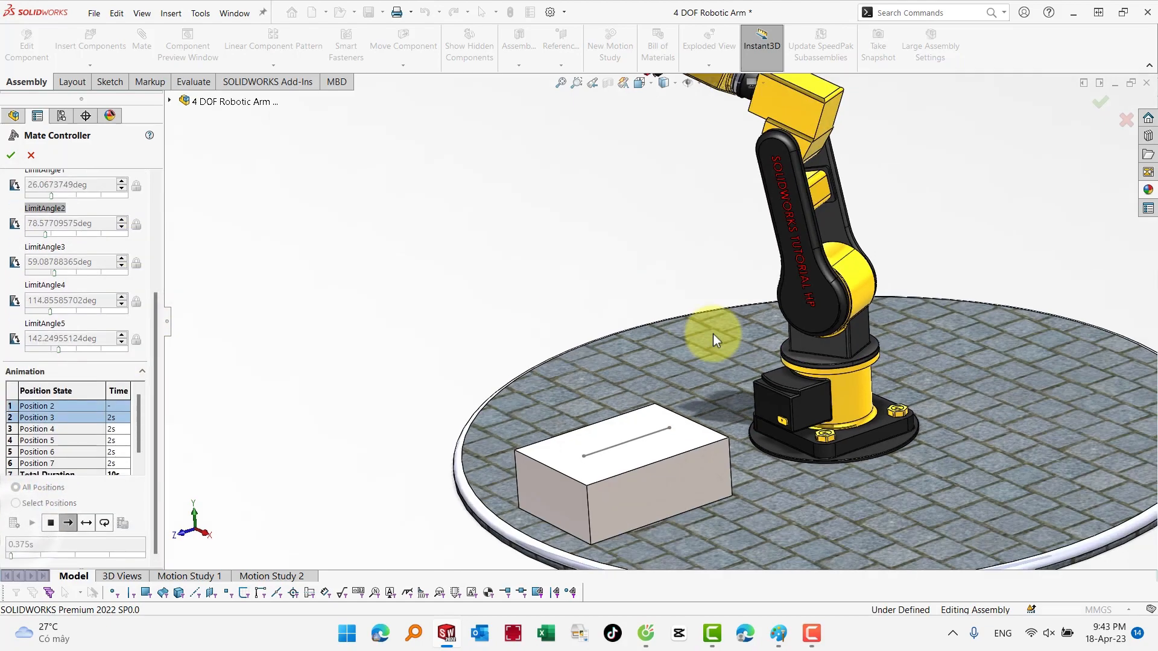
{"action": "scroll", "coordinate": [723, 308], "scroll_direction": "down", "scroll_amount": 2}
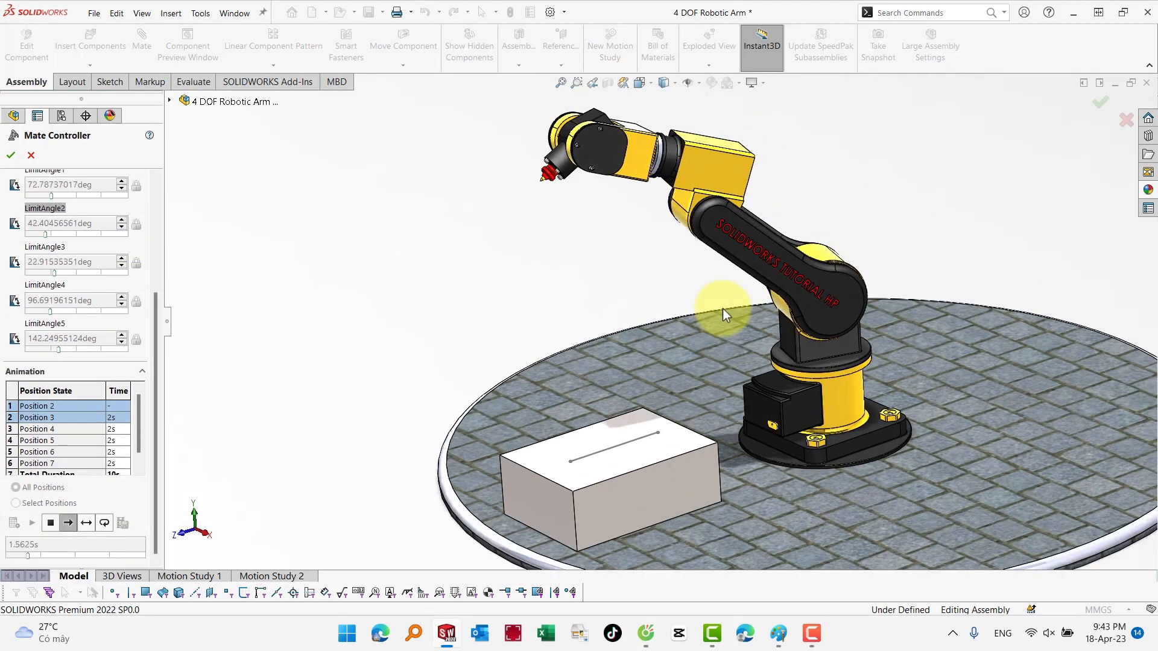